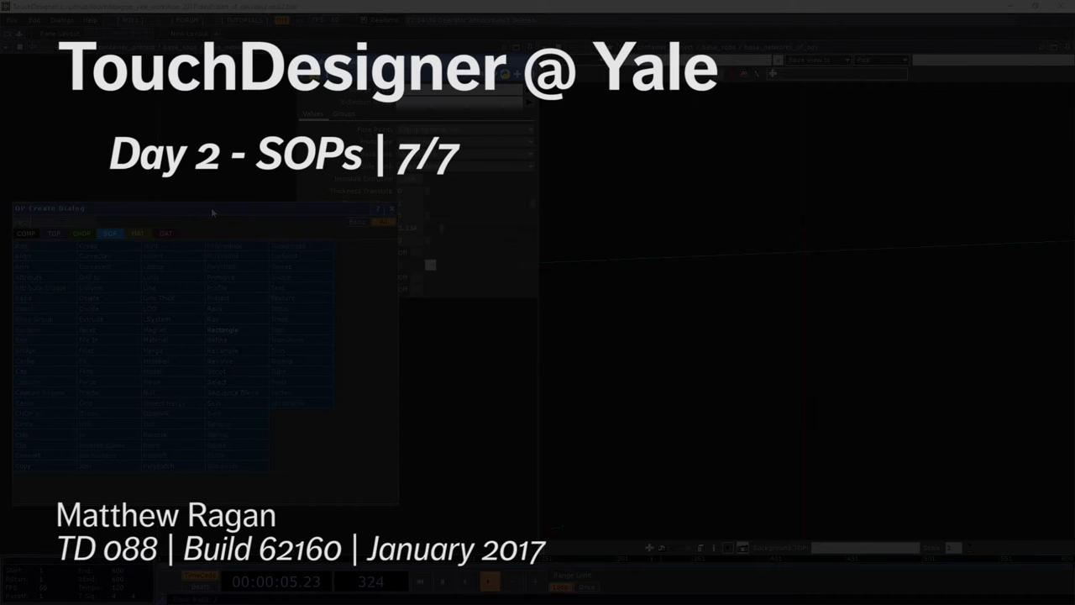
- Add a rectangle2 SOP and wire a null17 after it
left_click(237, 337)
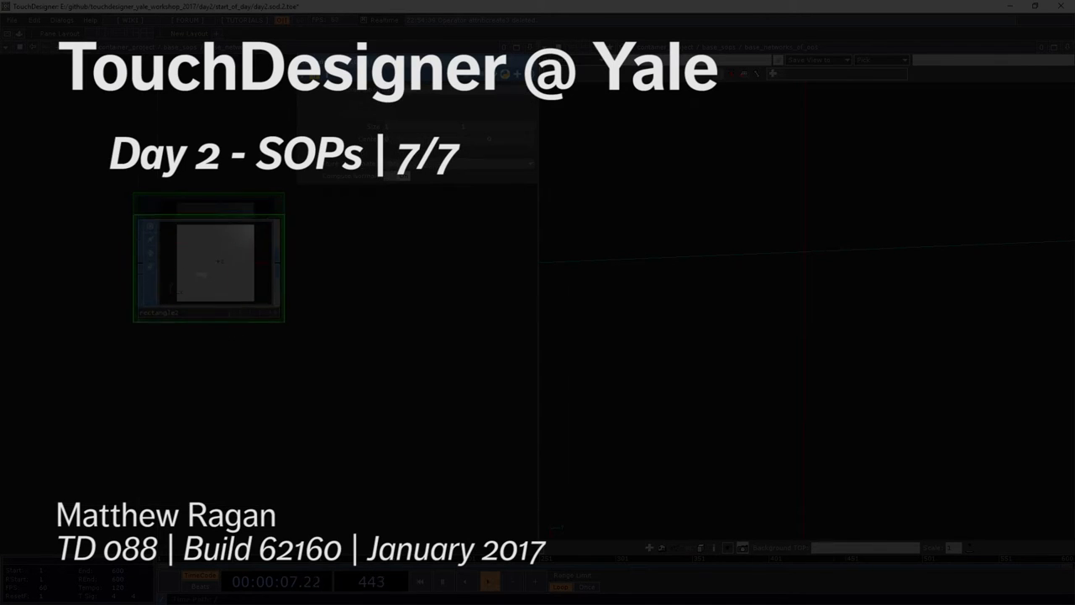
left_click(268, 286)
left_click(268, 287)
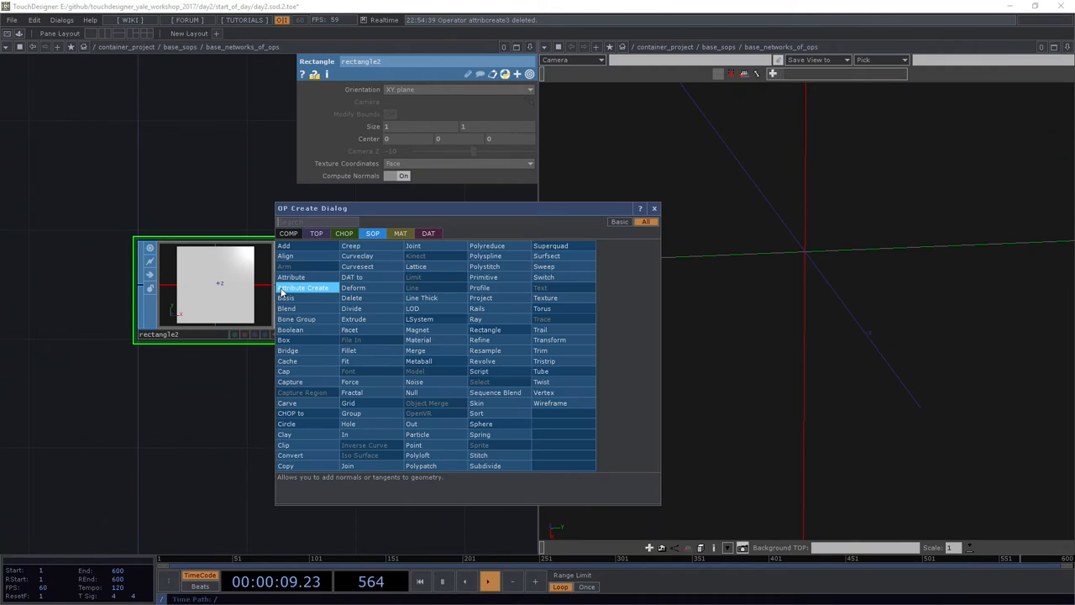
type("n")
left_click(425, 392)
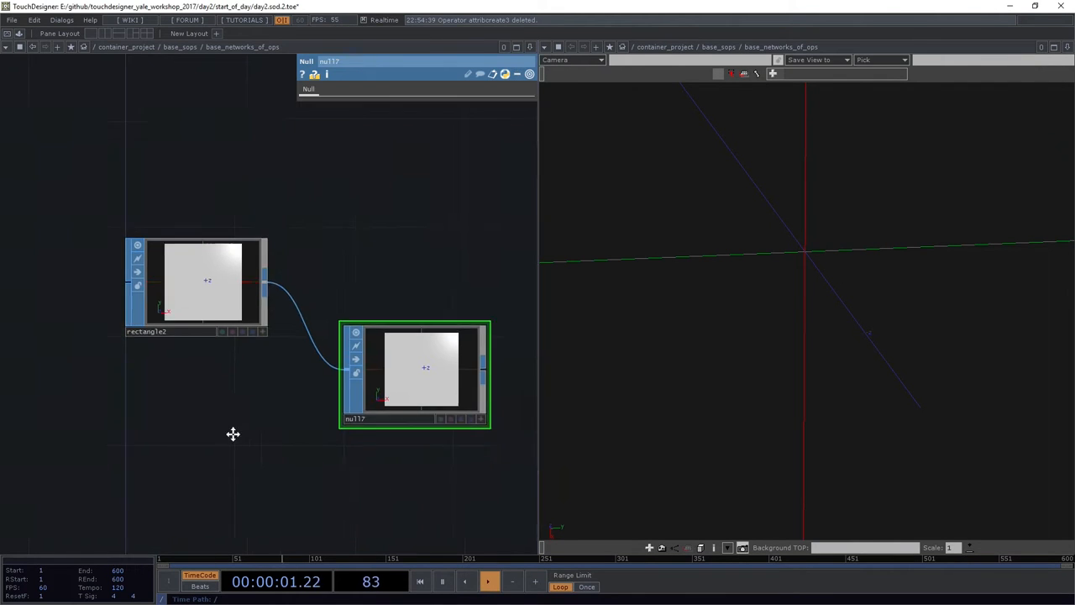
key("h")
left_click_drag(420, 402, 226, 398)
scroll(226, 398, "up", 2)
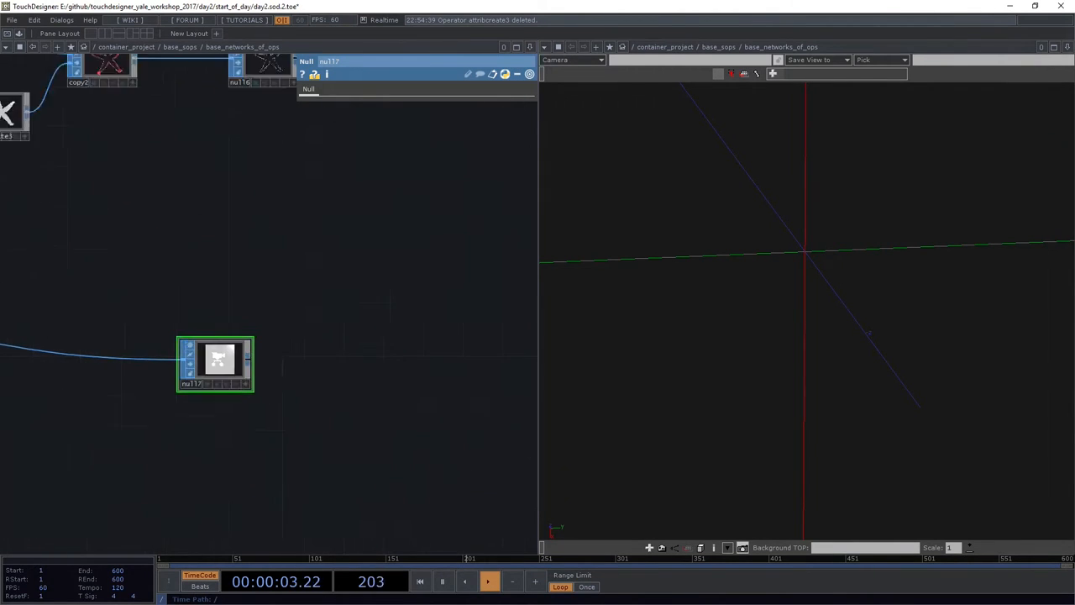
left_click_drag(216, 361, 286, 400)
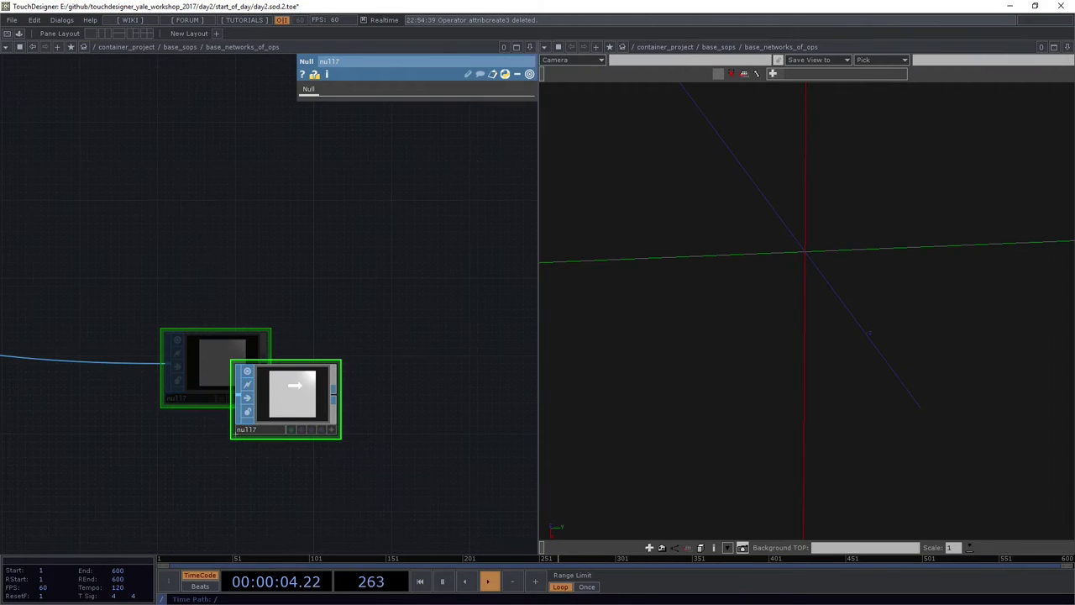
- Display null17's flat plane in the 3D viewer and frame it in perspective
left_click(321, 429)
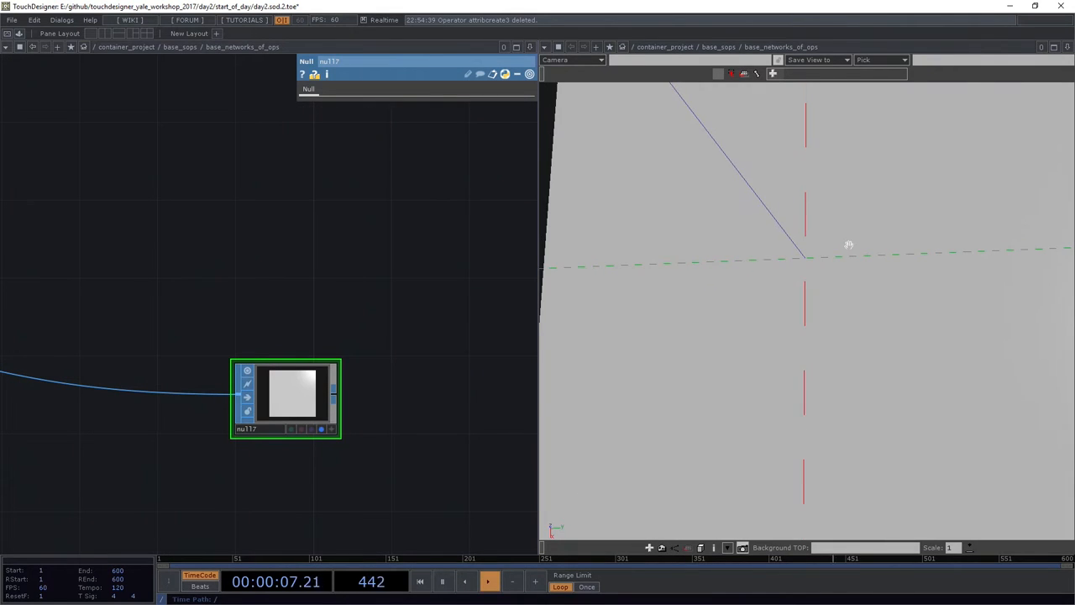
key("h")
mouse_move(848, 272)
left_mouse_down()
mouse_move(841, 336)
mouse_move(838, 223)
left_mouse_up()
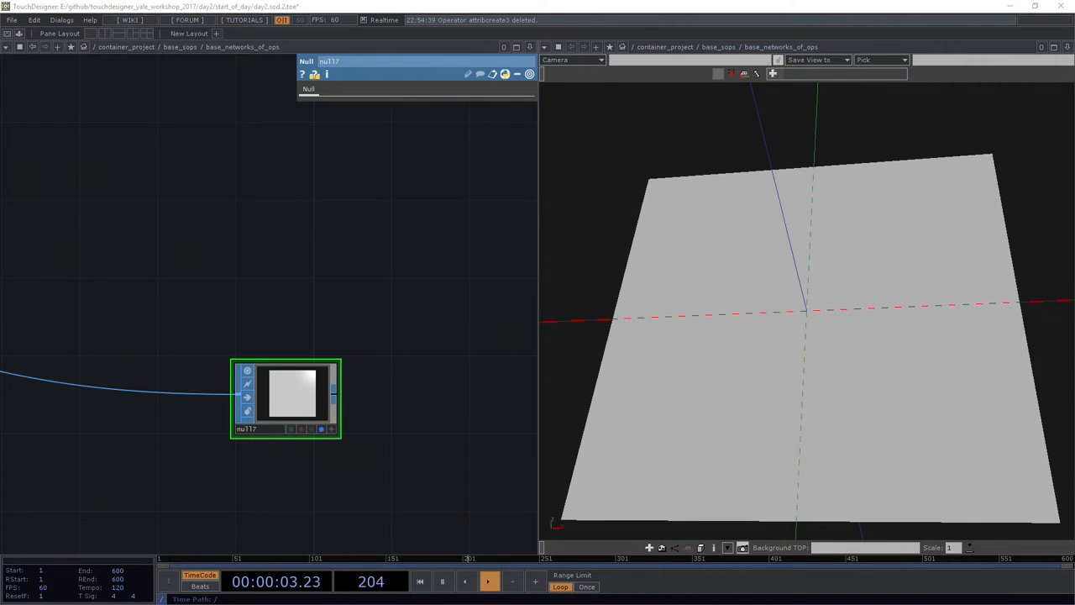
scroll(152, 456, "down", 2)
left_click_drag(151, 457, 276, 456)
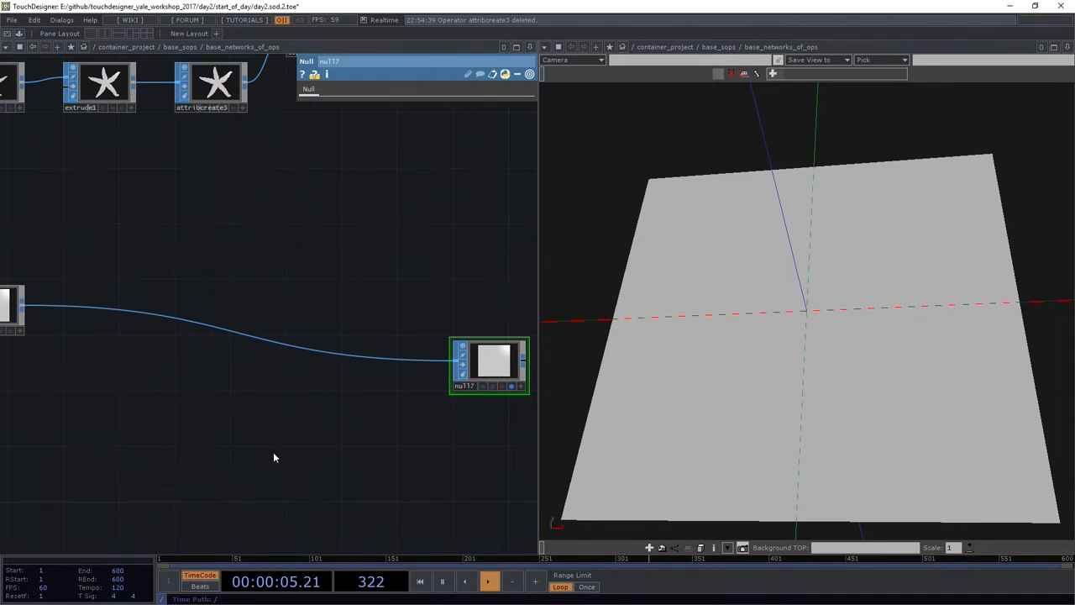
mouse_move(785, 374)
left_mouse_down()
mouse_move(828, 379)
mouse_move(677, 341)
mouse_move(835, 329)
mouse_move(799, 352)
left_mouse_up()
left_click_drag(251, 415, 221, 317)
scroll(156, 382, "up", 3)
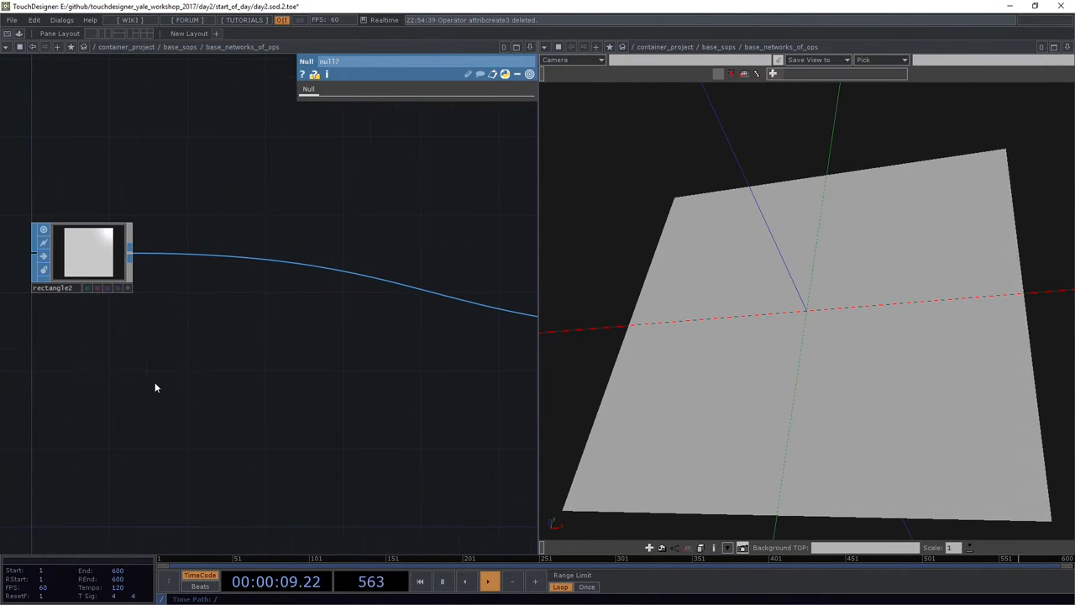
key("Tab")
type("lin")
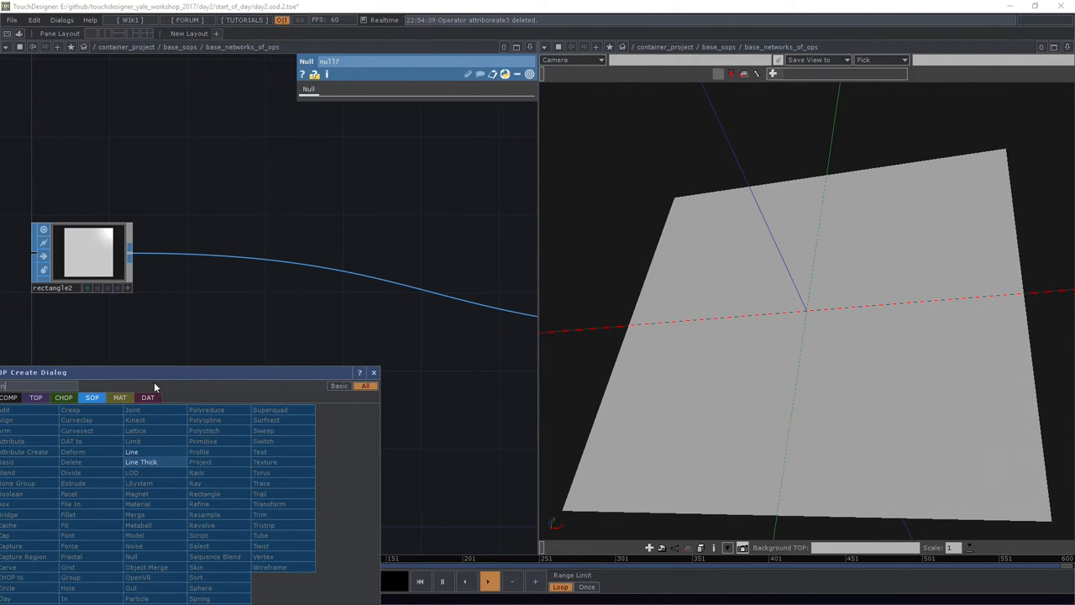
- Add a line1 SOP to the network and inspect it in the viewer
left_click(145, 453)
scroll(160, 420, "up", 2)
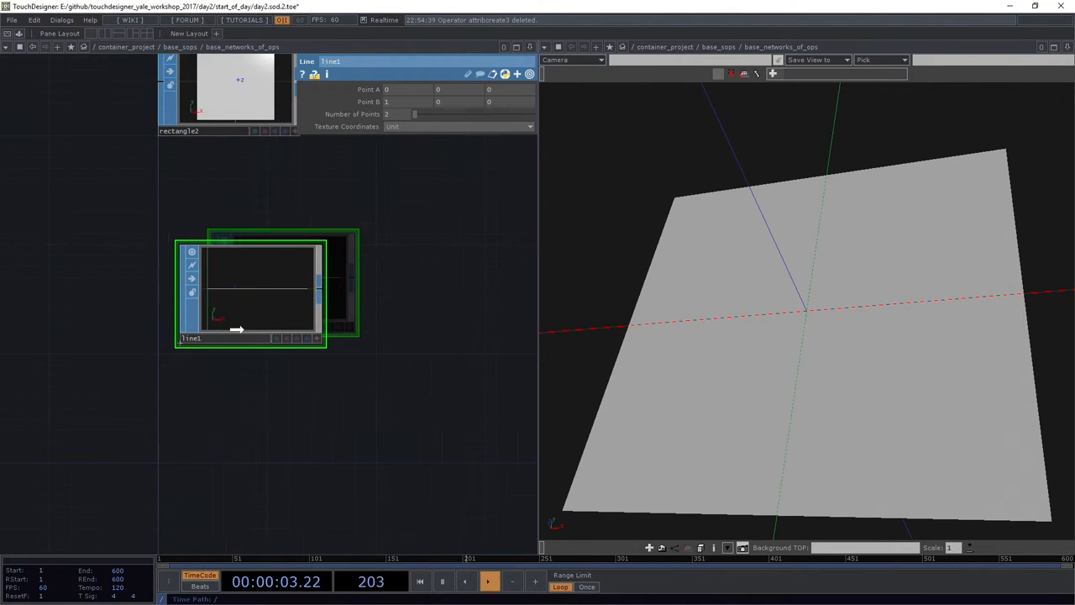
left_click(218, 340)
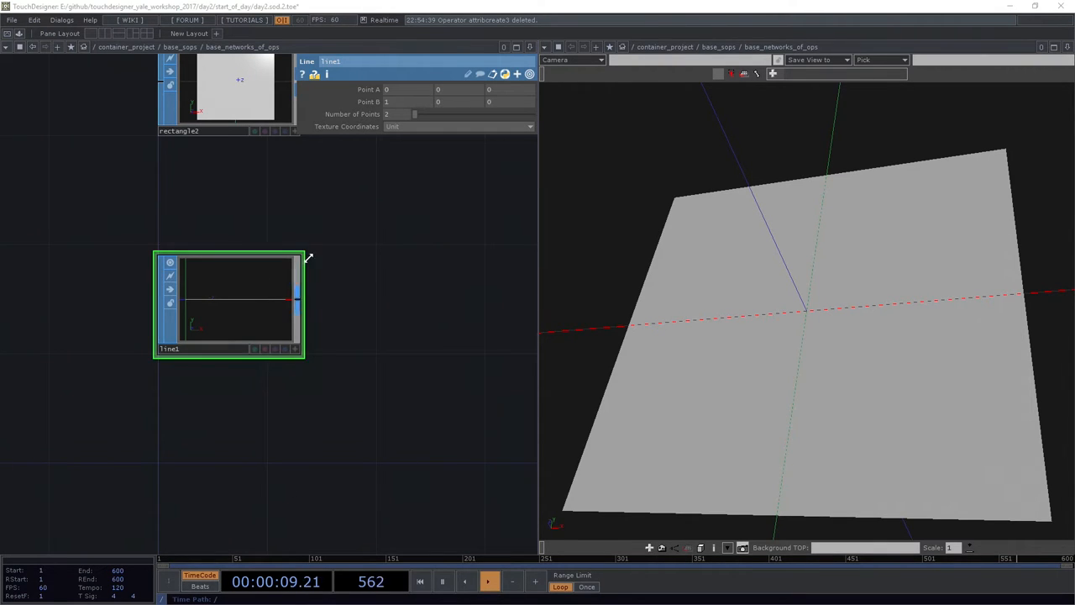
mouse_move(810, 442)
left_mouse_down()
mouse_move(804, 396)
mouse_move(745, 316)
left_mouse_up()
mouse_move(347, 321)
left_mouse_down()
mouse_move(293, 454)
mouse_move(386, 218)
left_mouse_up()
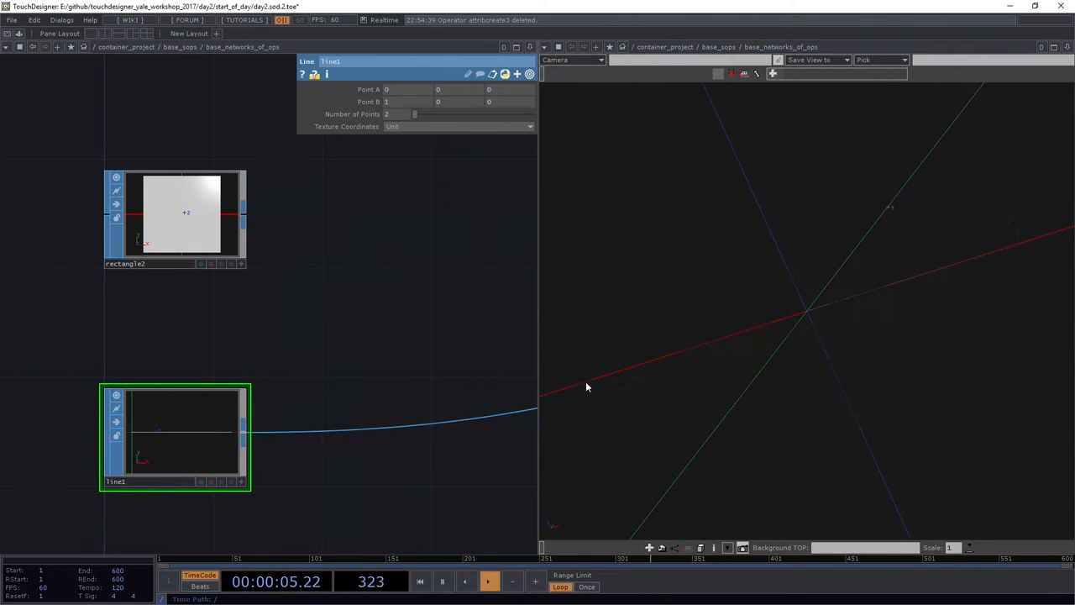
mouse_move(587, 387)
left_mouse_down()
mouse_move(792, 409)
mouse_move(857, 391)
left_mouse_up()
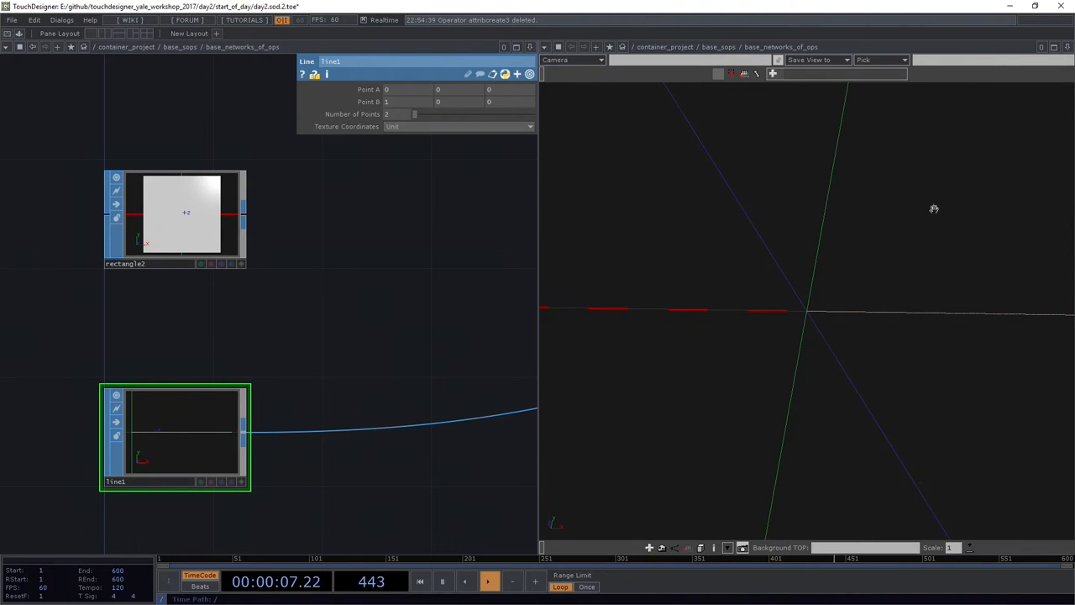
mouse_move(942, 349)
left_mouse_down()
mouse_move(804, 509)
mouse_move(842, 377)
mouse_move(835, 300)
mouse_move(685, 425)
left_mouse_up()
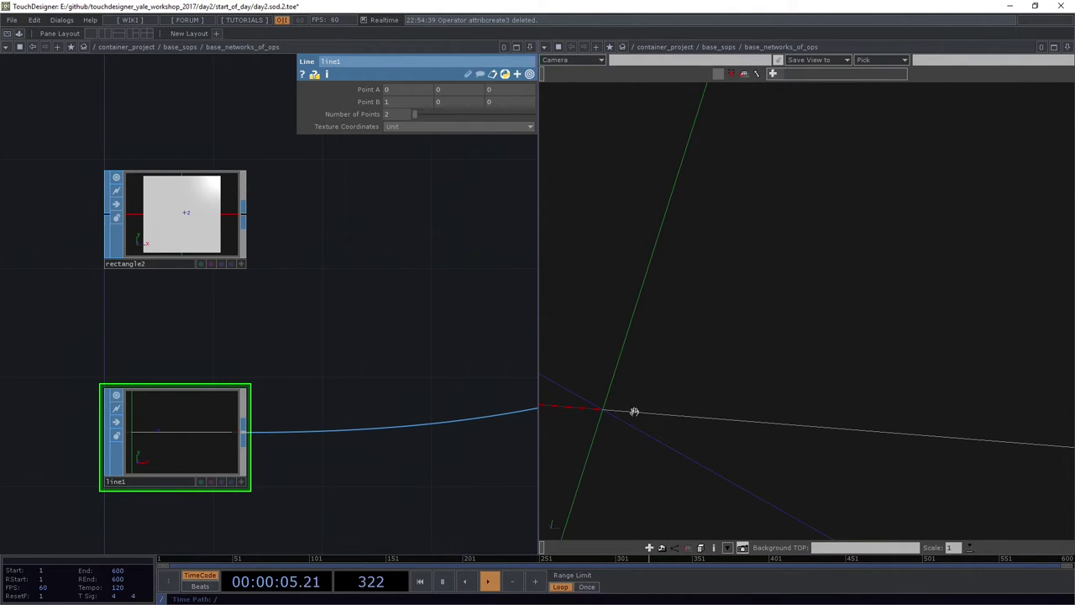
mouse_move(729, 431)
left_mouse_down()
mouse_move(700, 412)
mouse_move(542, 163)
left_mouse_up()
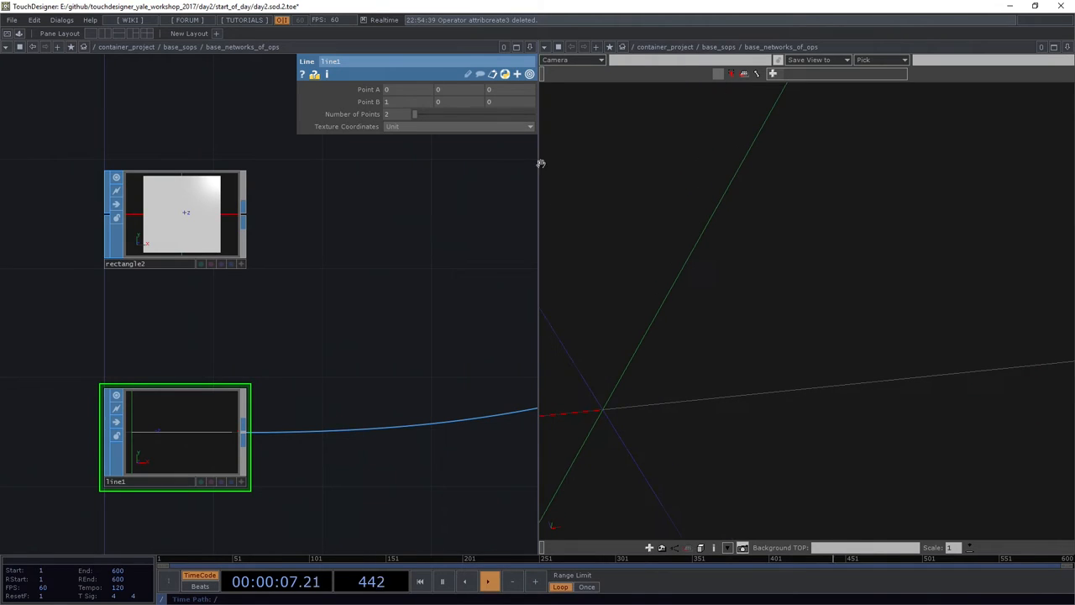
- Keep line1 flat, running from -15 to 15 along X, and check it from several angles
left_click_drag(440, 90, 443, 89)
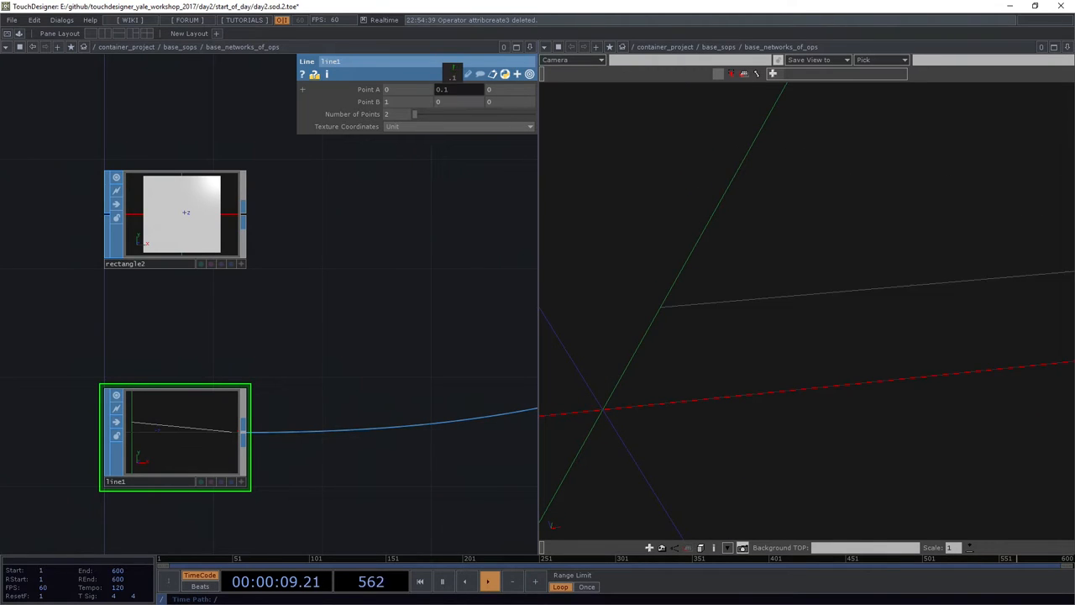
left_click_drag(441, 89, 451, 91)
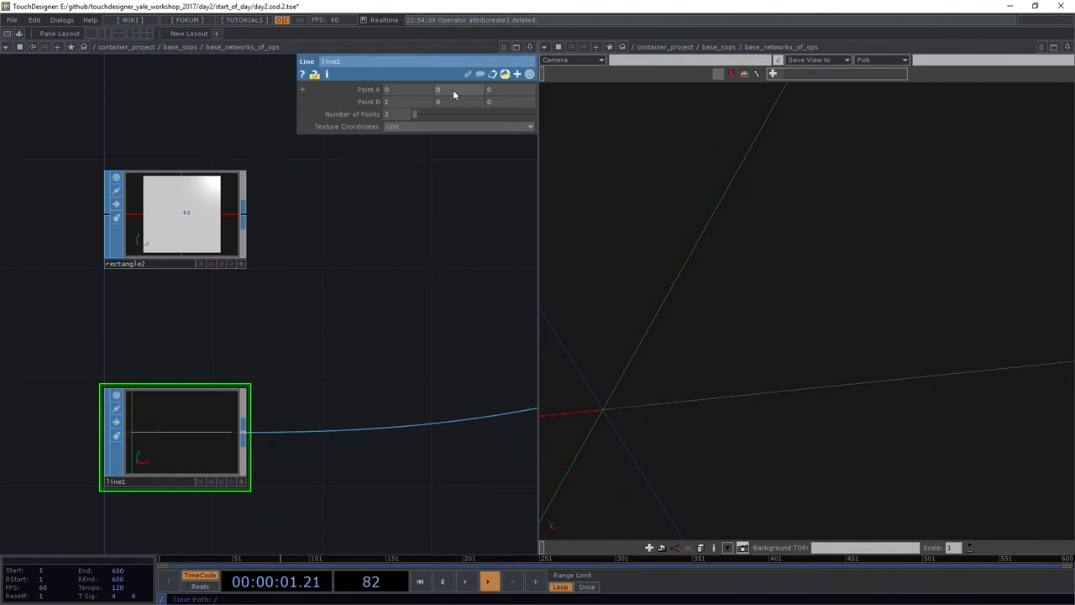
mouse_move(761, 299)
left_mouse_down()
mouse_move(755, 455)
mouse_move(697, 478)
left_mouse_up()
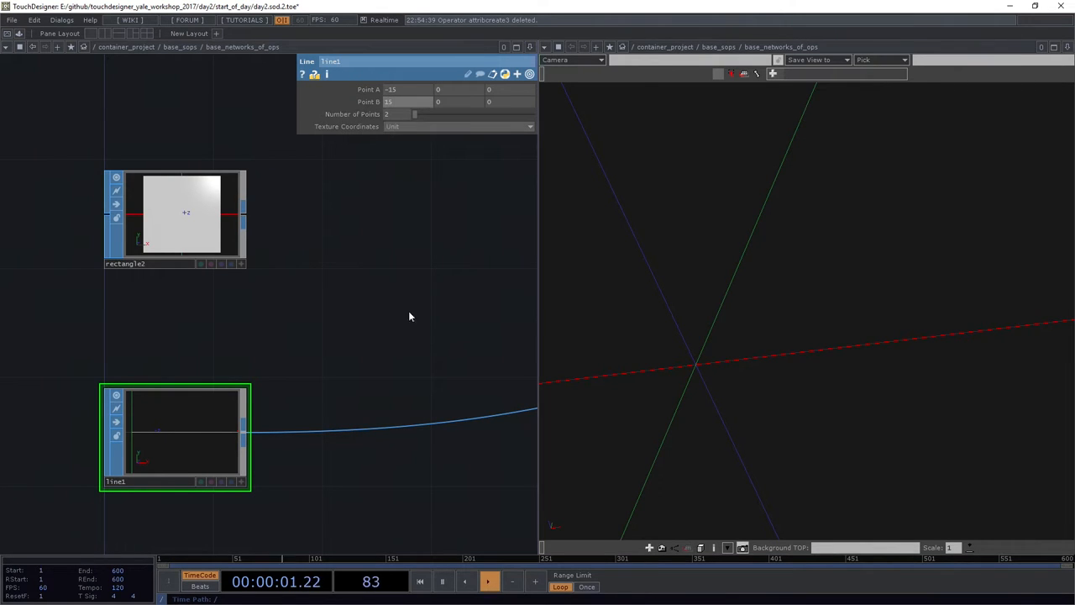
left_click_drag(780, 334, 739, 449)
mouse_move(748, 385)
left_mouse_down()
mouse_move(742, 418)
mouse_move(729, 350)
left_mouse_up()
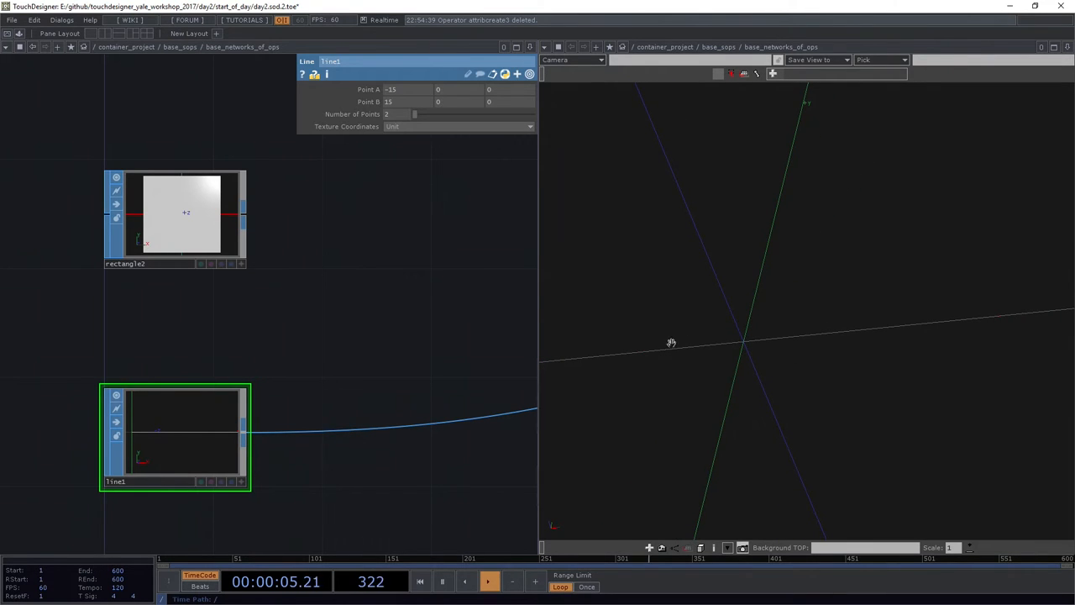
mouse_move(884, 395)
left_mouse_down()
mouse_move(792, 401)
mouse_move(806, 401)
left_mouse_up()
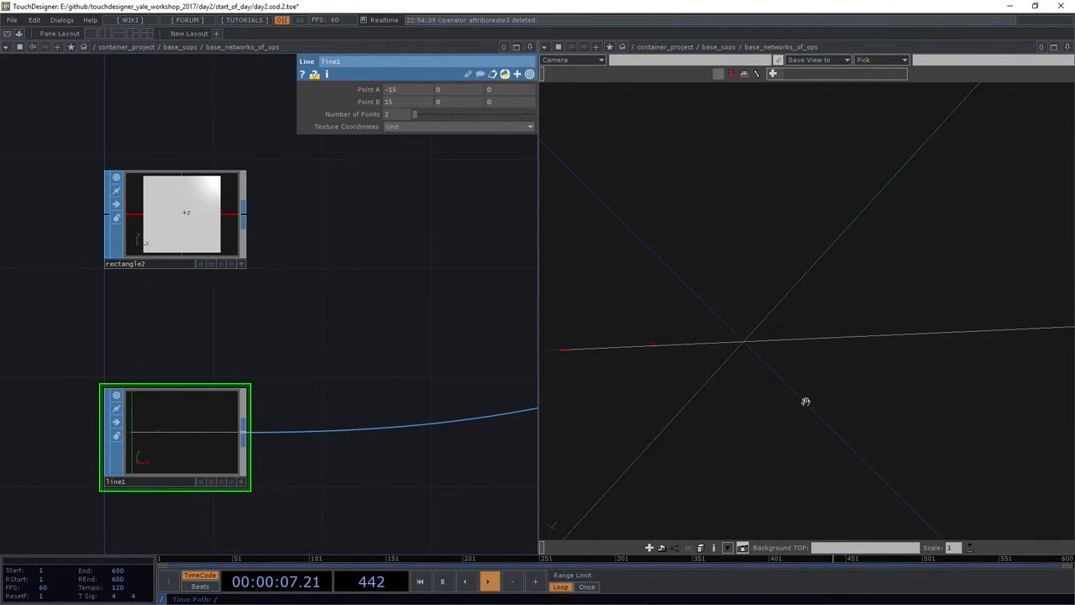
key("h")
left_click_drag(873, 352, 842, 384)
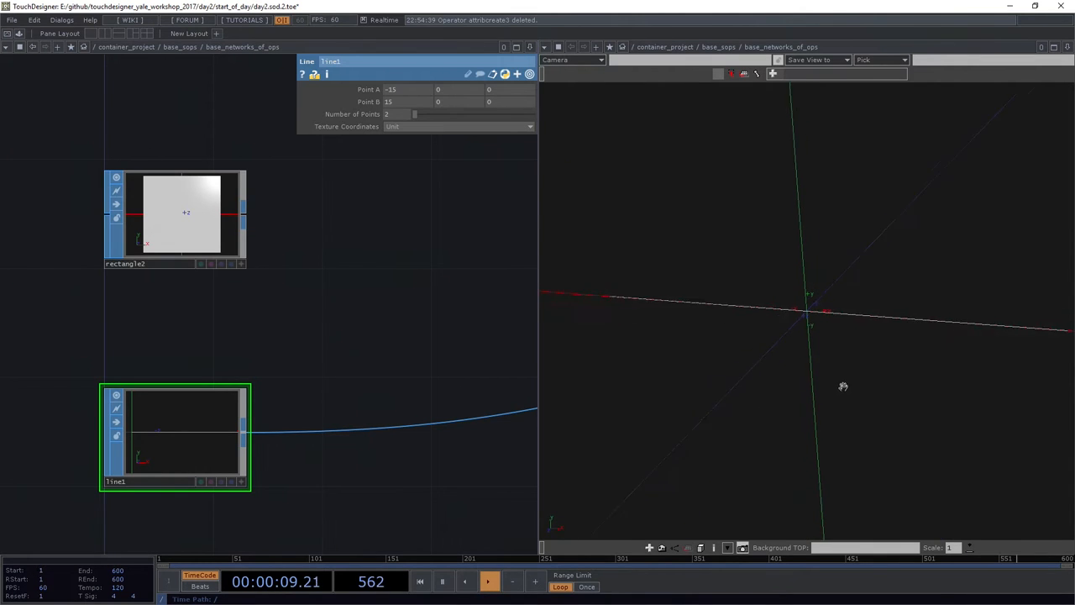
scroll(230, 344, "down", 2)
scroll(259, 378, "down", 2)
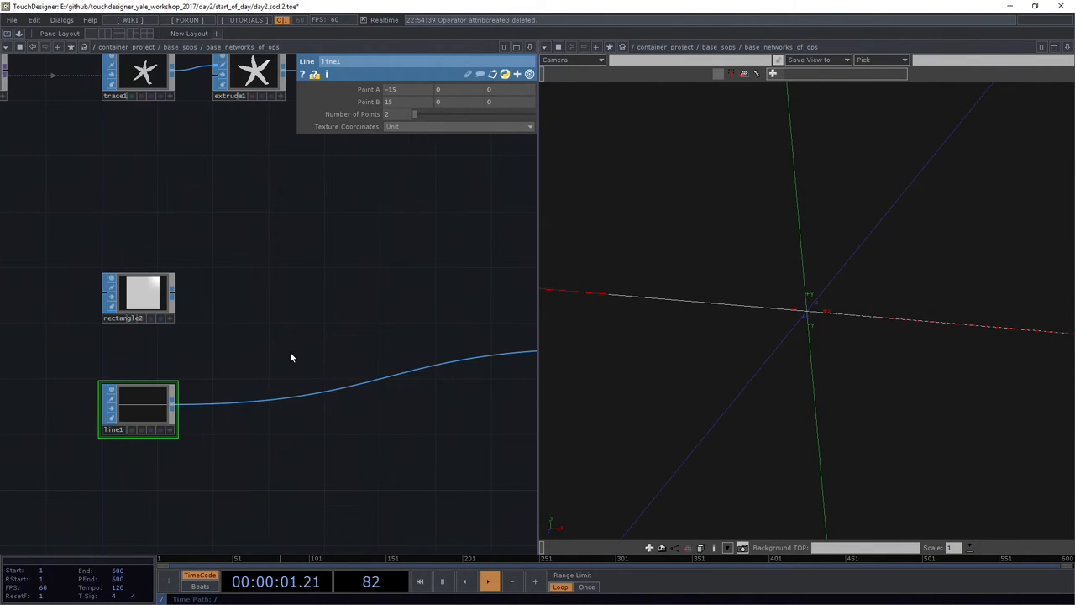
- Add a sweep1 SOP to the right of rectangle2 and line1
key("Tab")
type("sw")
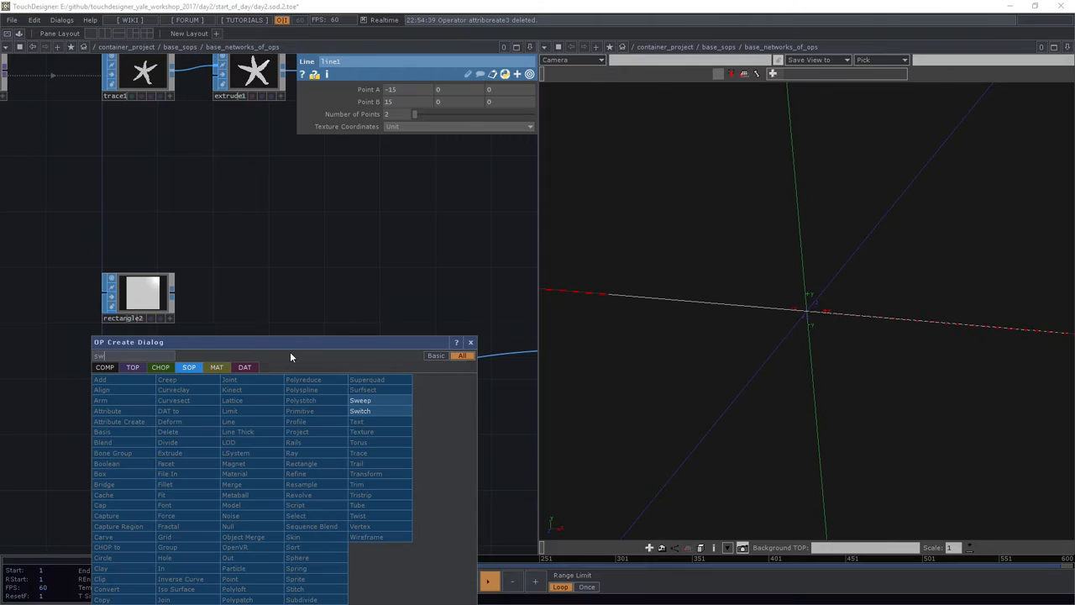
left_click(360, 400)
left_click(353, 378)
scroll(320, 336, "up", 3)
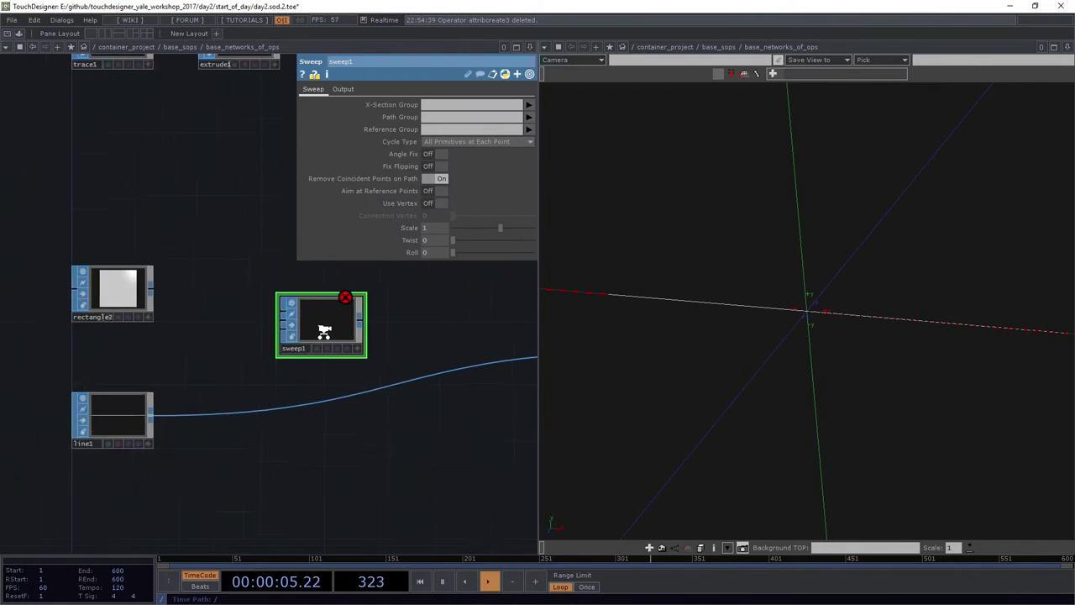
left_click(294, 367)
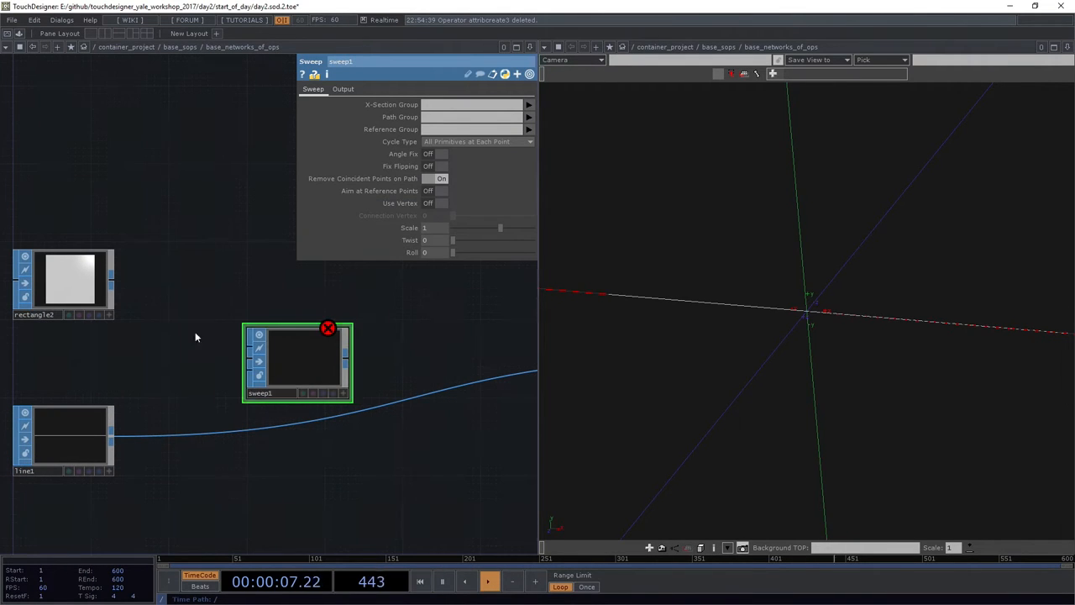
- Wire rectangle2 as sweep1's cross-section and line1 as its path, feeding the downstream null
left_click_drag(112, 283, 250, 346)
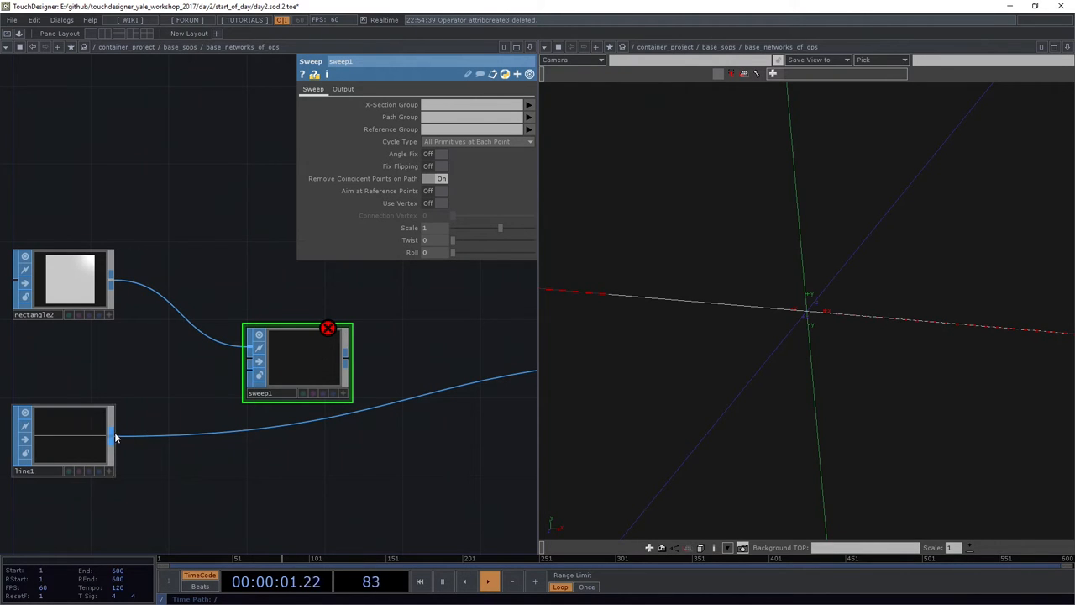
mouse_move(114, 435)
left_mouse_down()
mouse_move(203, 413)
mouse_move(250, 362)
left_mouse_up()
scroll(333, 363, "up", 3)
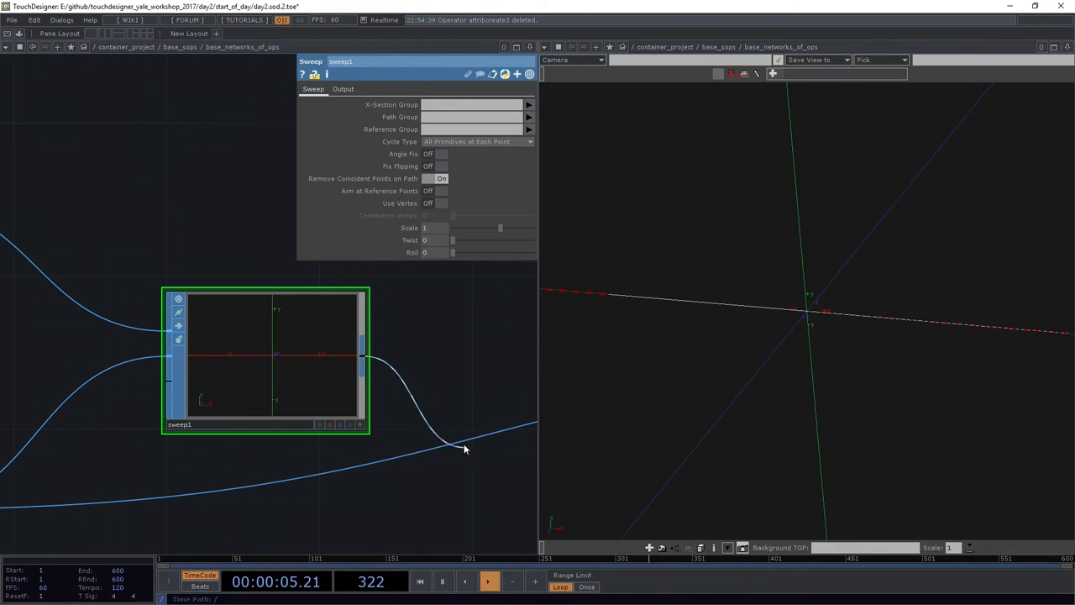
left_click_drag(365, 358, 463, 442)
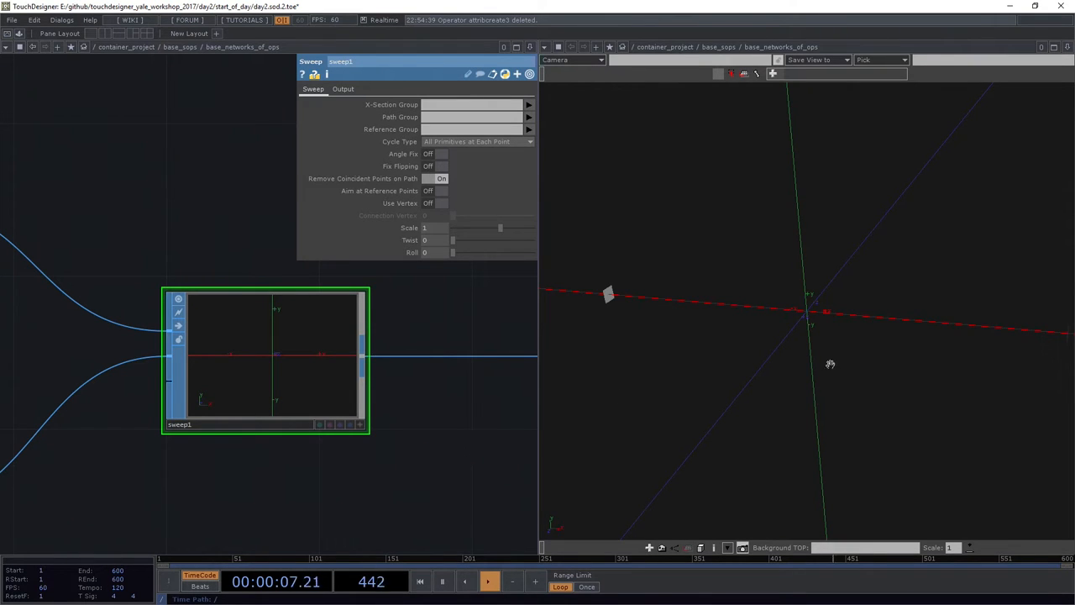
mouse_move(857, 342)
left_mouse_down()
mouse_move(769, 369)
mouse_move(811, 401)
mouse_move(809, 369)
mouse_move(770, 377)
mouse_move(770, 387)
left_mouse_up()
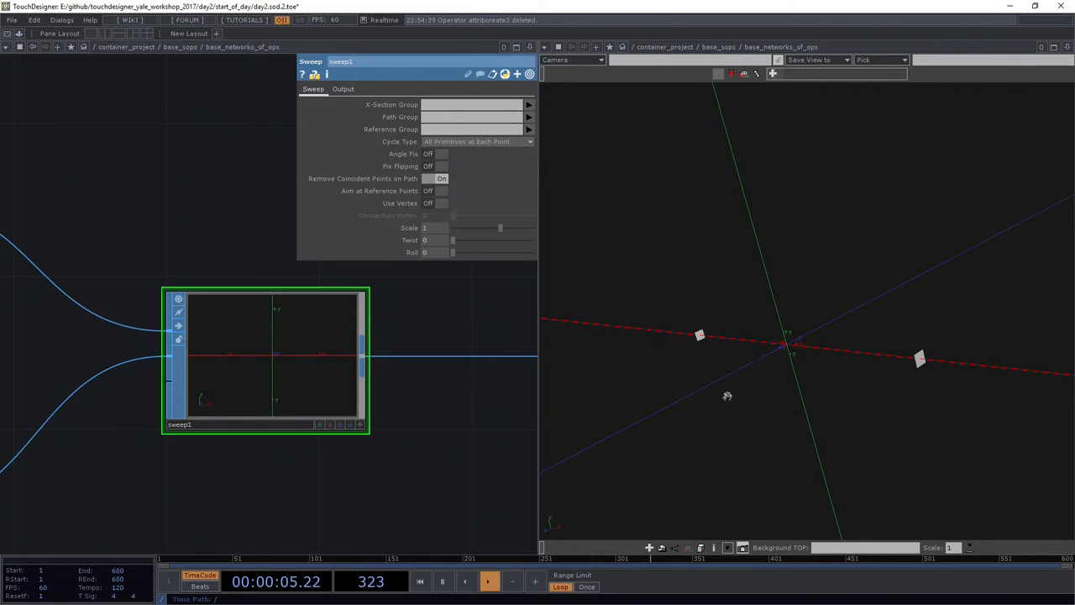
left_click_drag(216, 516, 324, 360)
scroll(325, 360, "down", 3)
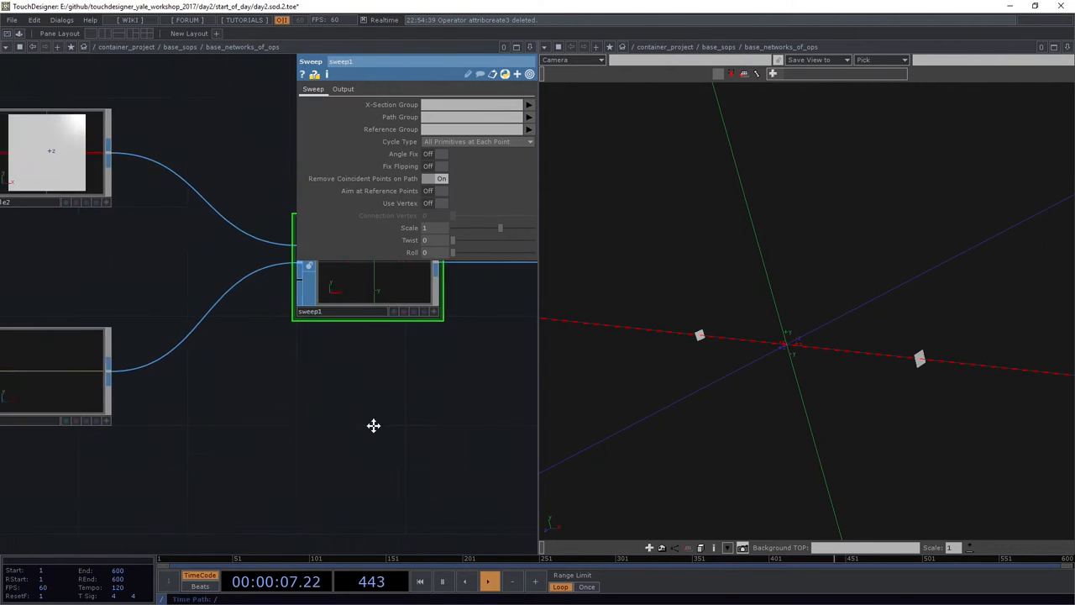
left_click_drag(212, 454, 62, 320)
scroll(275, 321, "up", 2)
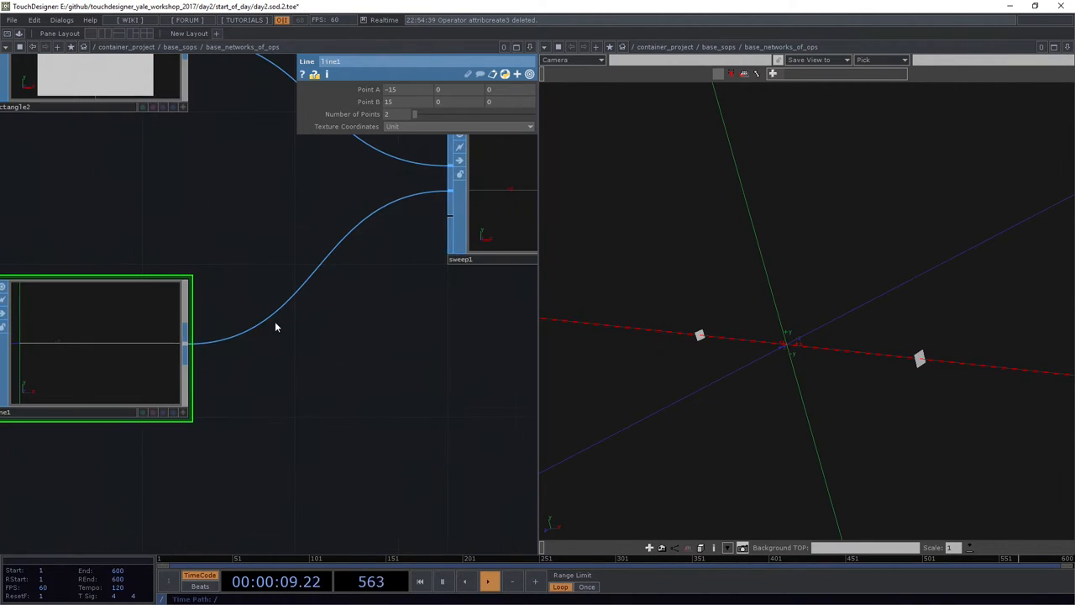
scroll(246, 303, "up", 2)
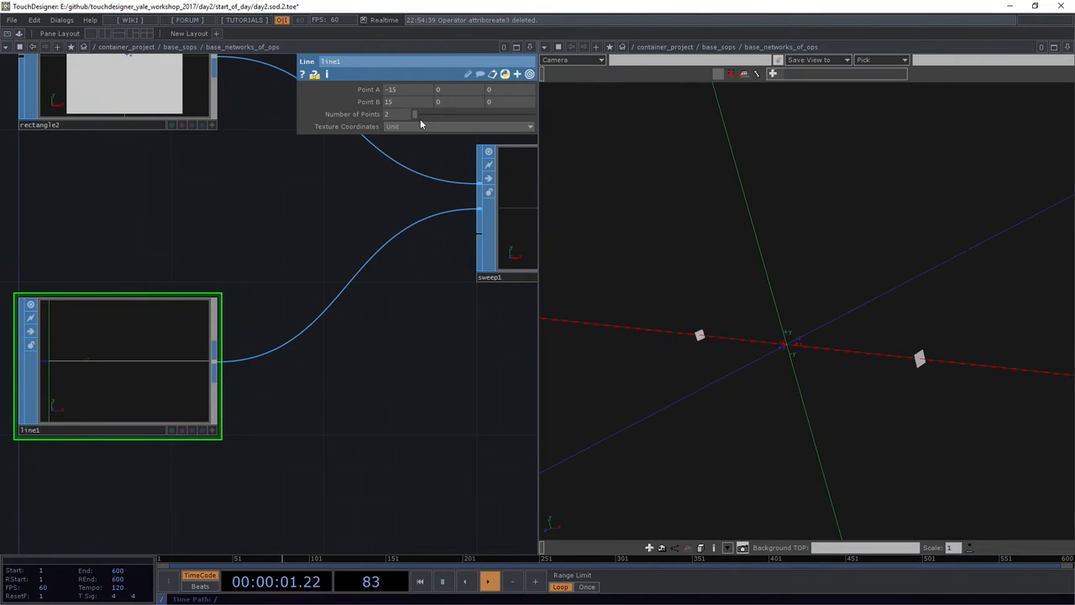
- Raise line1's Number of Points to 50 so the sweep packs a dense row of rectangles
left_click_drag(459, 125, 574, 127)
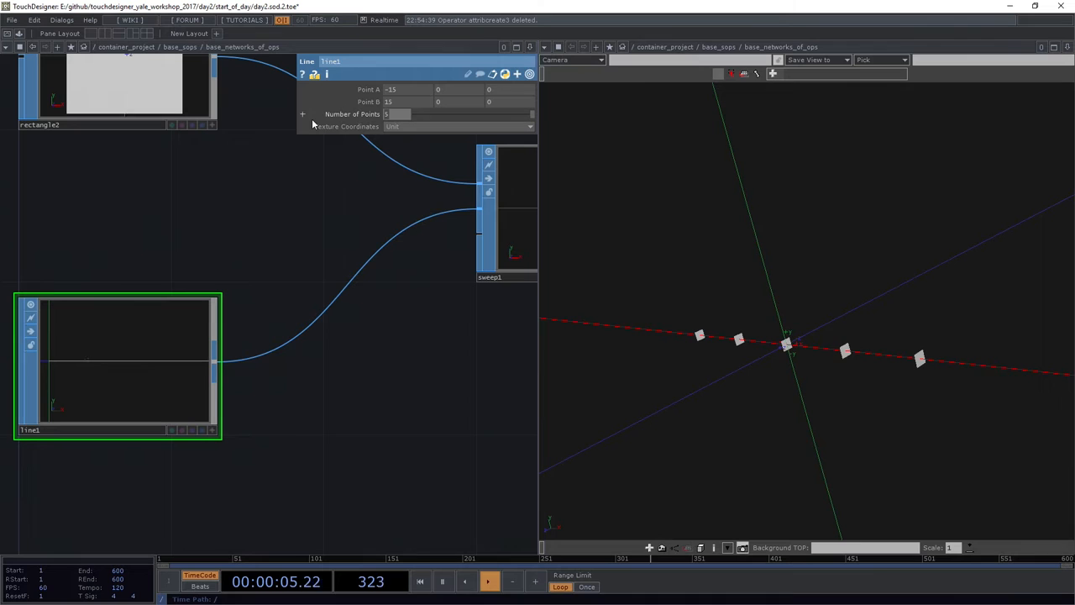
type("0")
key("Return")
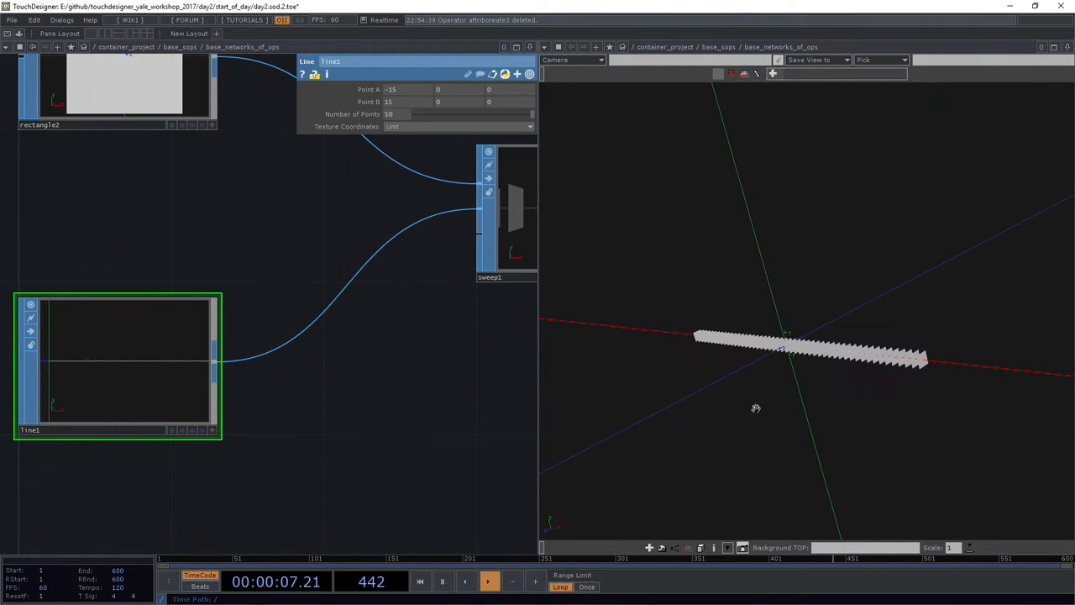
left_click_drag(756, 409, 868, 372)
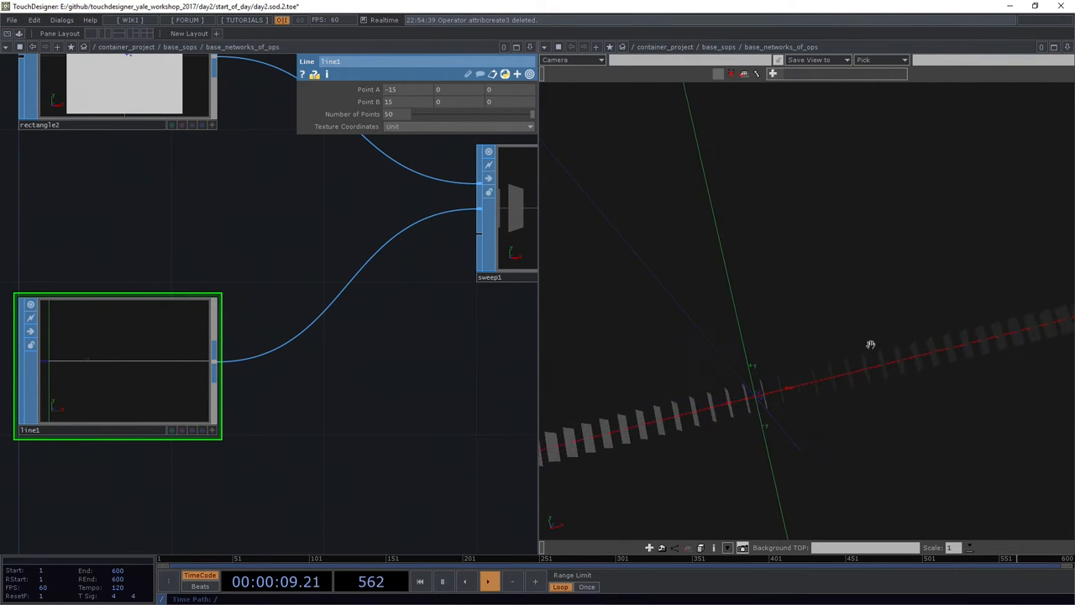
mouse_move(974, 343)
left_mouse_down()
mouse_move(795, 400)
mouse_move(807, 347)
left_mouse_up()
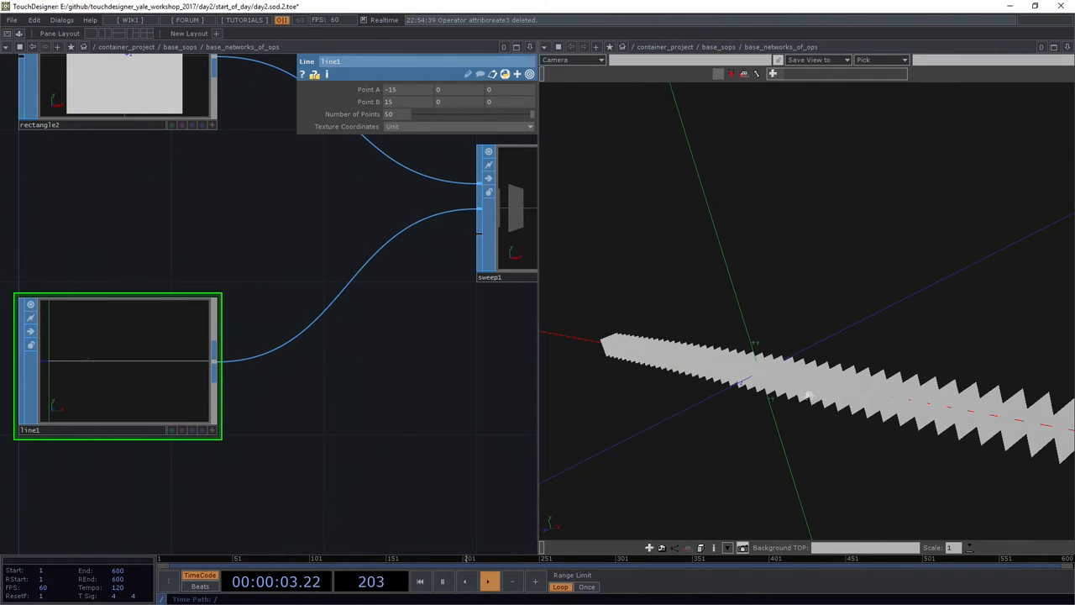
left_click_drag(839, 386, 816, 334)
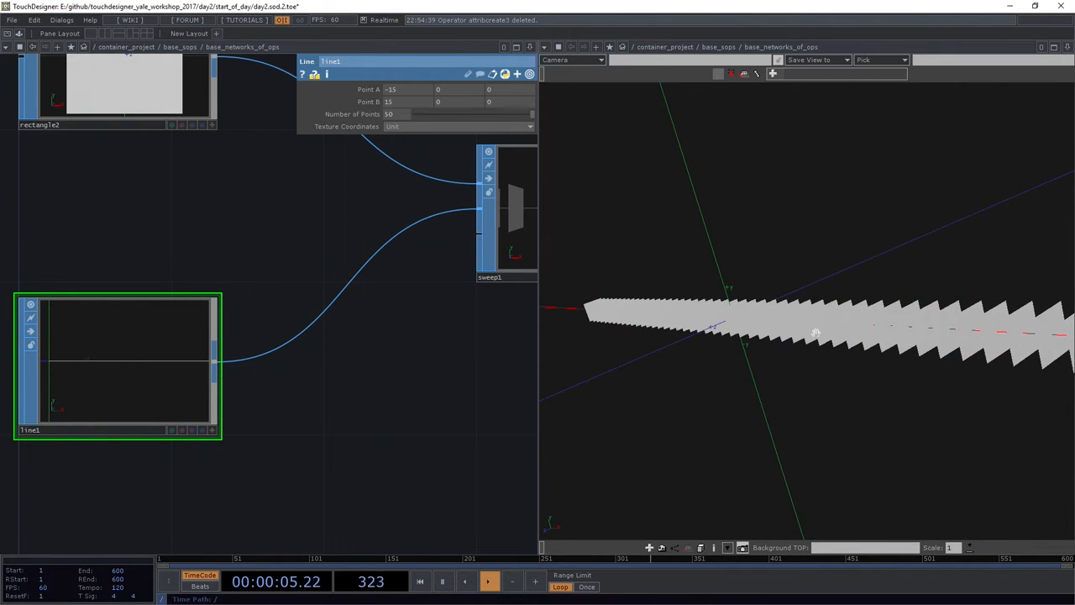
mouse_move(804, 362)
left_mouse_down()
mouse_move(794, 378)
mouse_move(777, 371)
left_mouse_up()
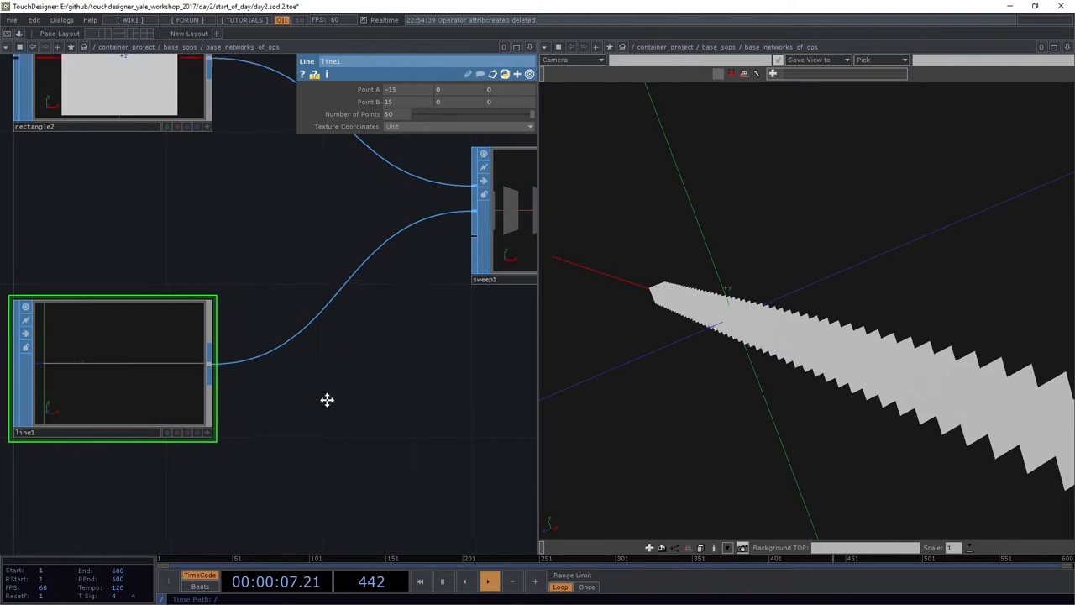
scroll(371, 406, "right", 5)
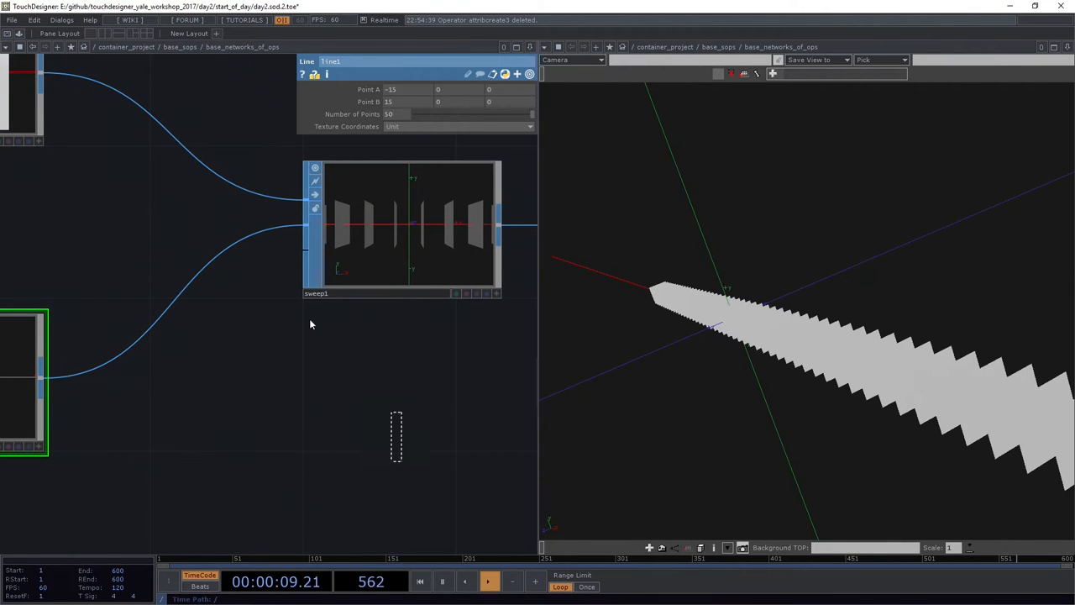
- Set sweep1's Twist to about 2.963 and view the rotating cross-sections in wireframe
left_click(315, 293)
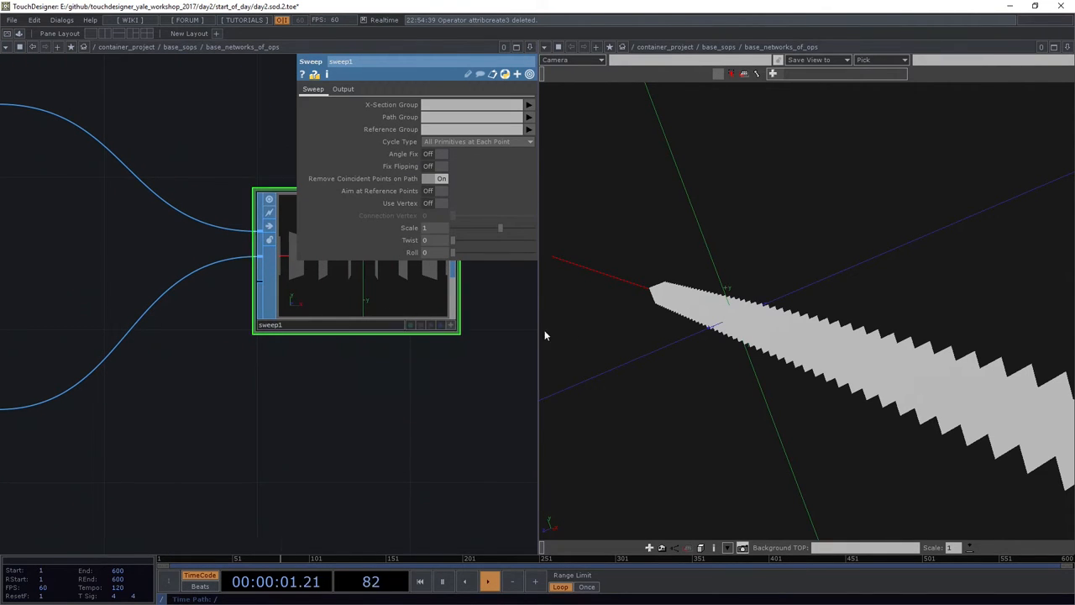
left_click_drag(765, 402, 724, 393)
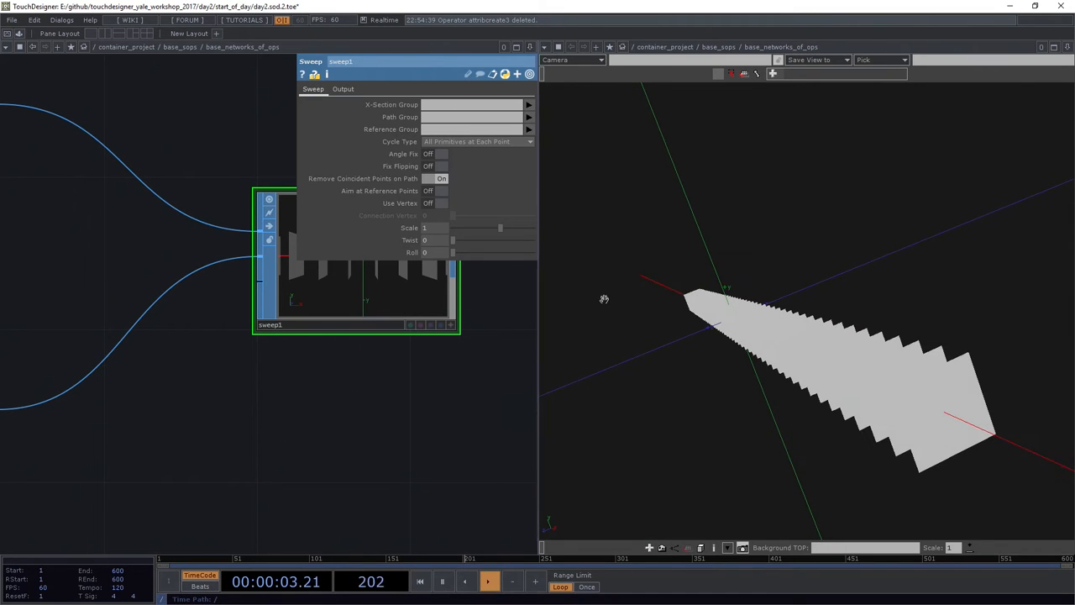
left_click_drag(451, 239, 459, 241)
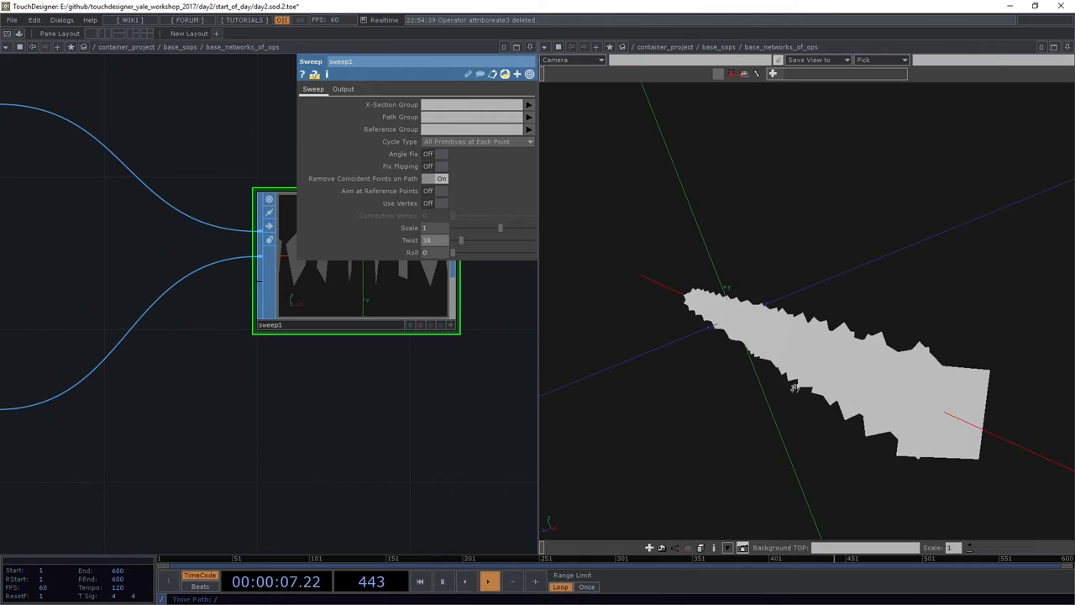
key("w")
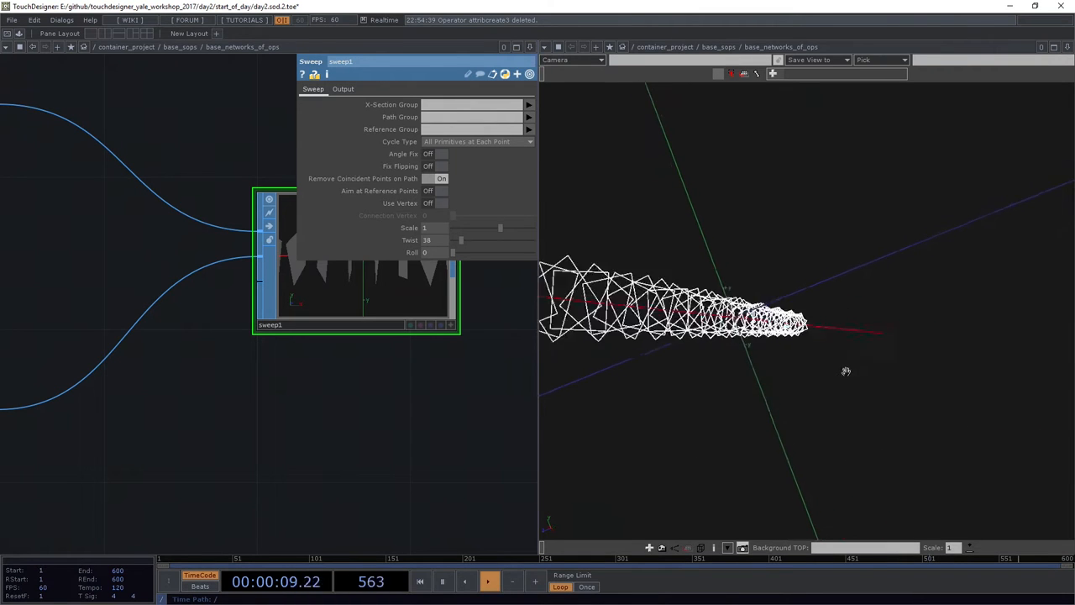
left_click_drag(470, 243, 434, 241)
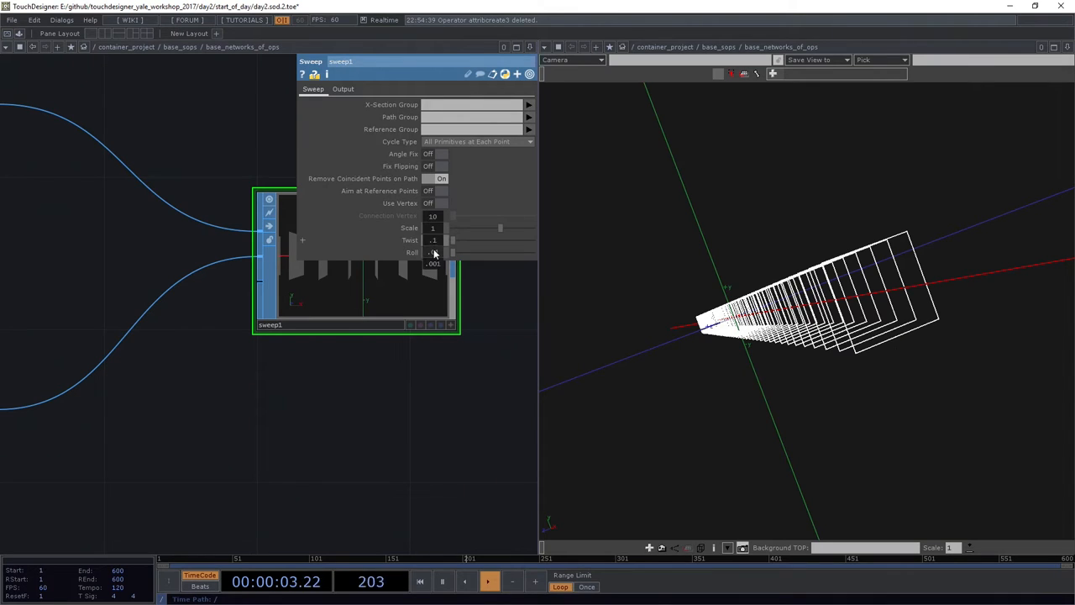
left_click_drag(433, 241, 432, 228)
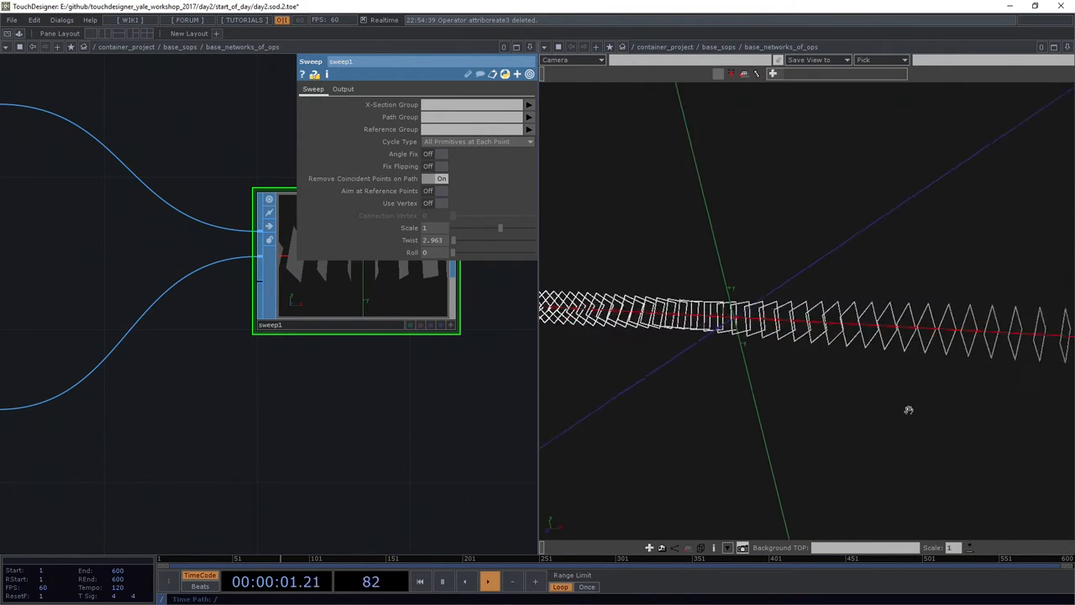
mouse_move(859, 433)
left_mouse_down()
mouse_move(845, 434)
mouse_move(900, 415)
mouse_move(840, 403)
left_mouse_up()
- Insert a Skin SOP (skin3) after sweep1 to join the cross-sections into one surface
left_click_drag(283, 311, 109, 372)
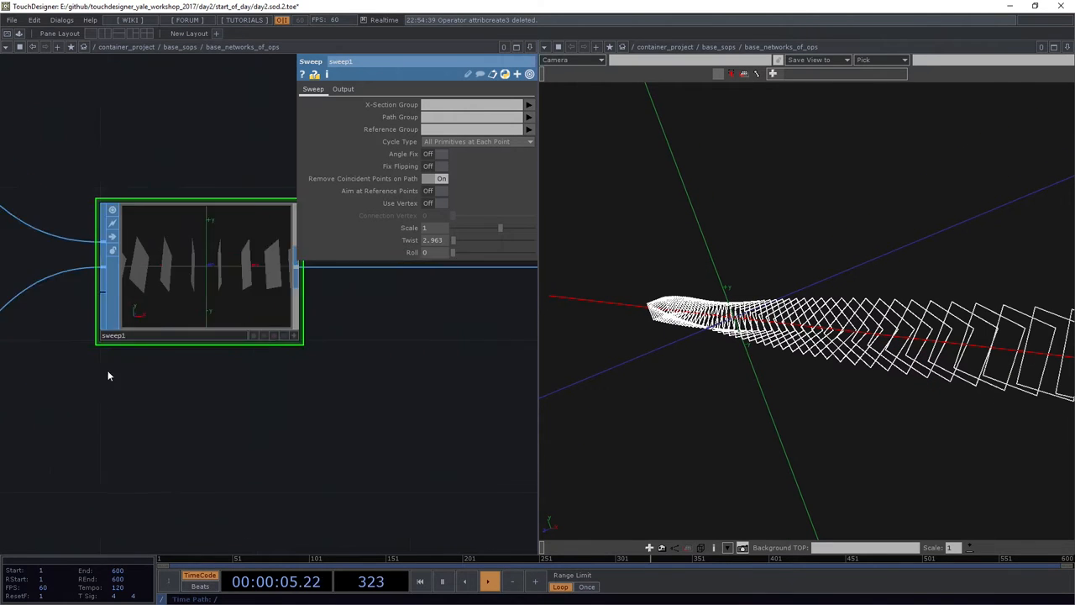
scroll(259, 335, "down", 2)
right_click(265, 319)
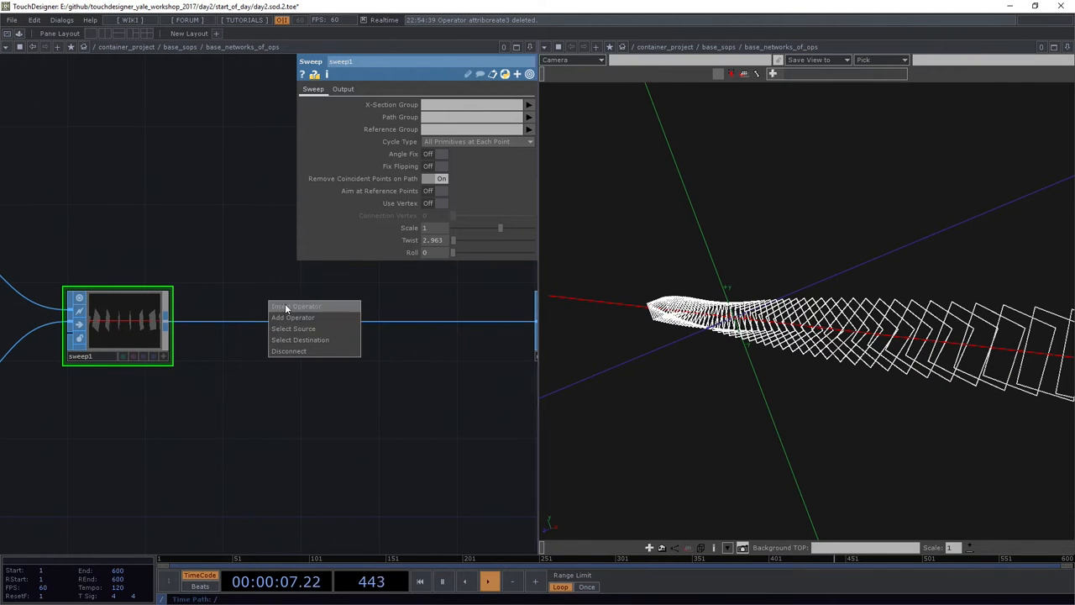
left_click(285, 303)
type("sk")
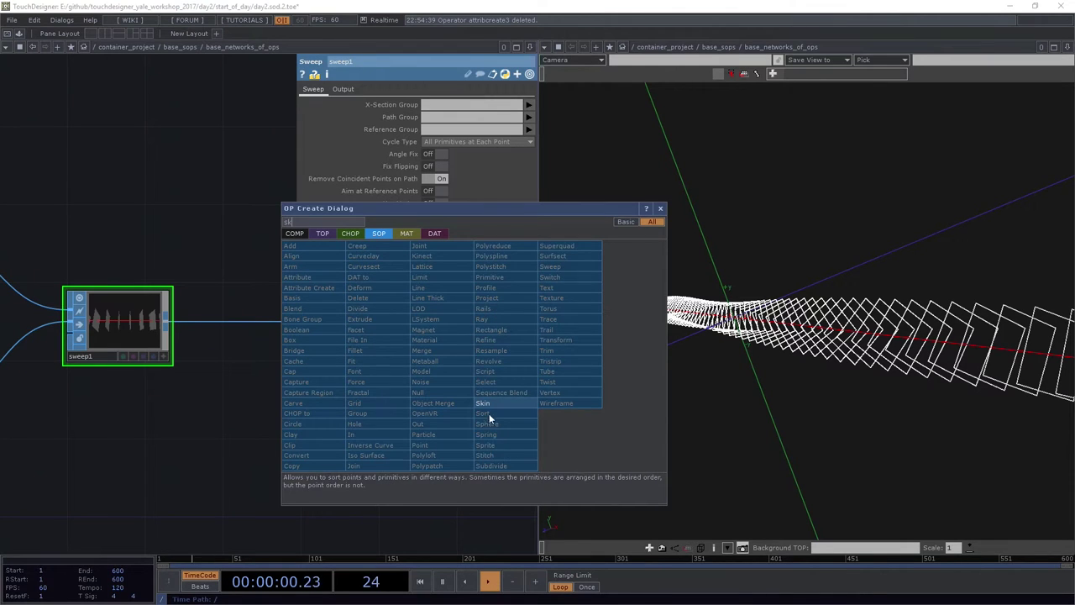
left_click(487, 404)
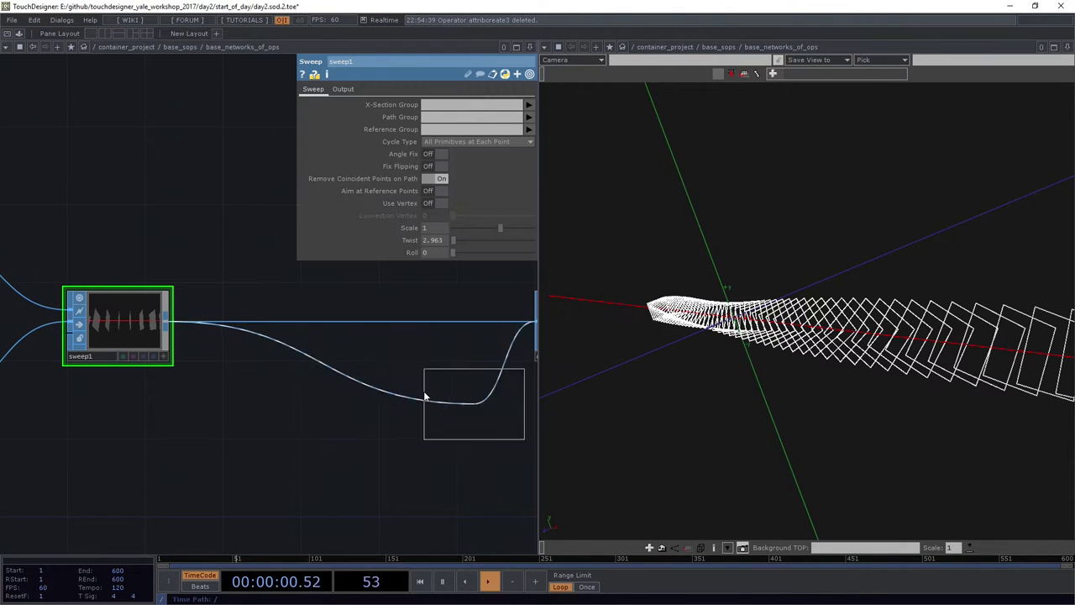
left_click(287, 322)
mouse_move(720, 342)
left_mouse_down()
mouse_move(883, 328)
mouse_move(905, 352)
mouse_move(966, 344)
left_mouse_up()
left_click_drag(293, 326, 271, 326)
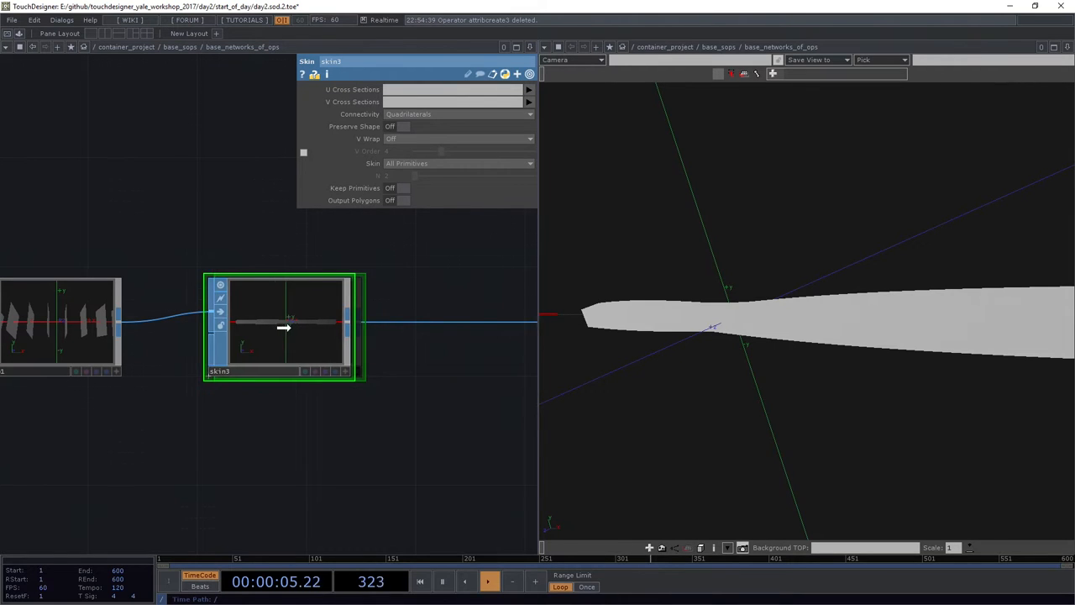
left_click_drag(398, 385, 233, 380)
scroll(181, 353, "down", 2)
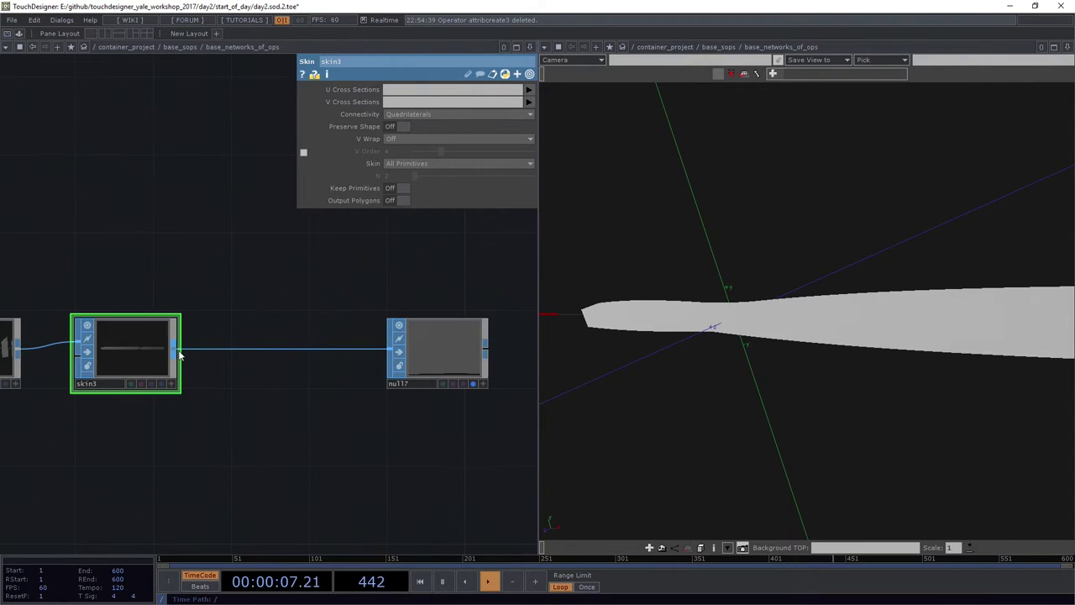
- Insert an Attribute Create SOP between skin3 and null7 with Compute Normals on
right_click(177, 355)
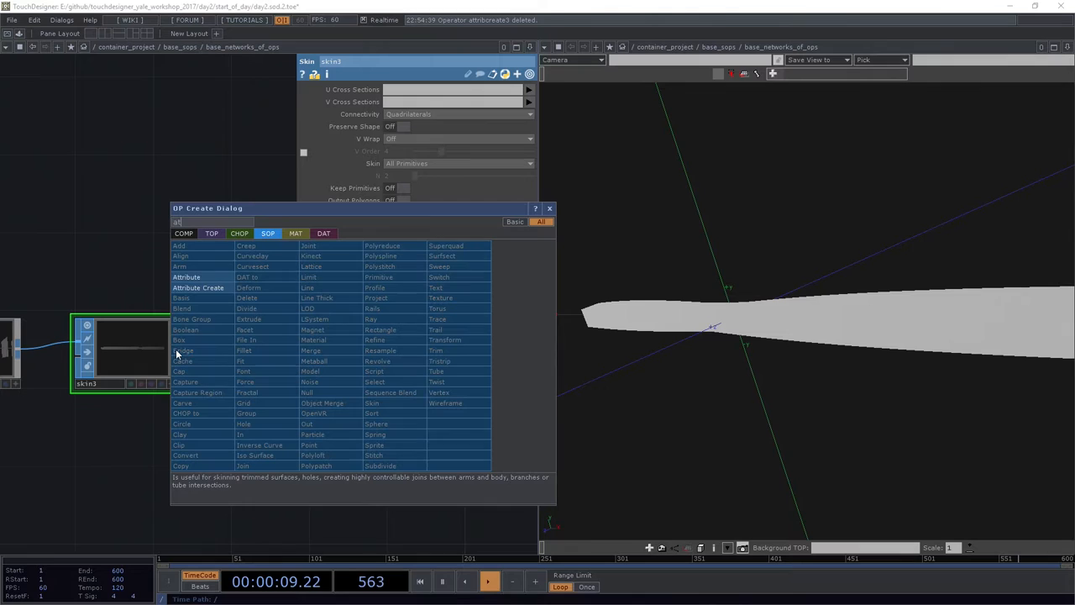
left_click(201, 287)
left_click(304, 351)
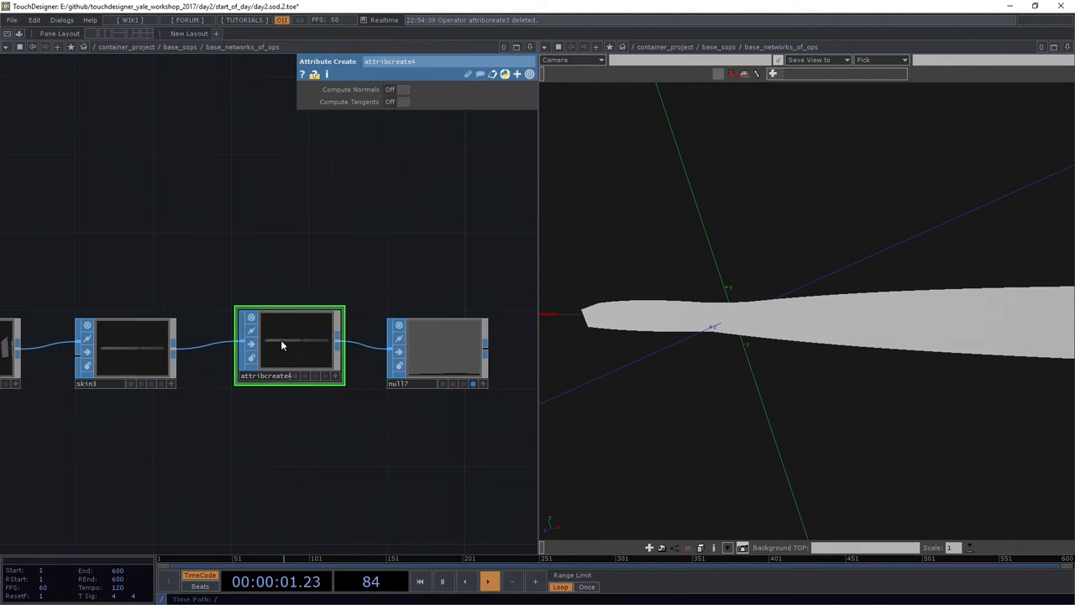
scroll(281, 340, "up", 3)
left_click(400, 89)
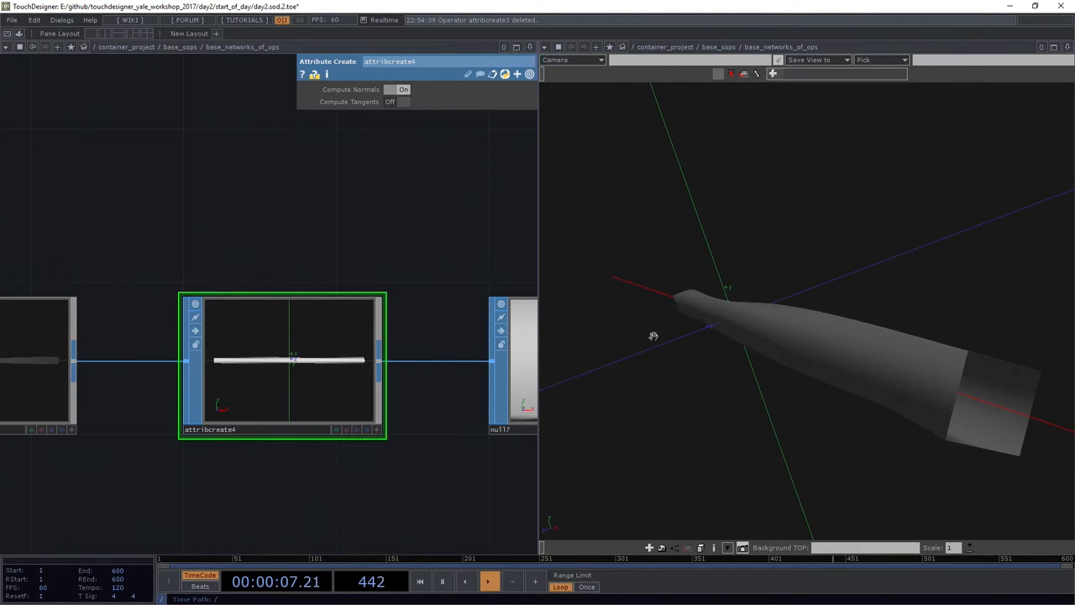
scroll(417, 431, "down", 2)
scroll(409, 471, "down", 1)
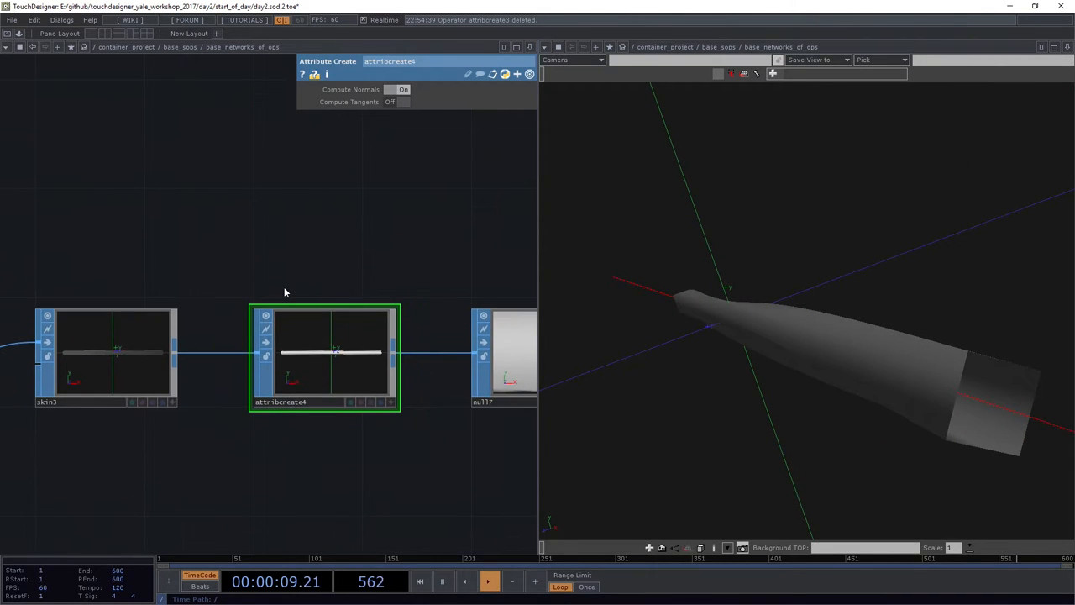
- Replace attribcreate4 with a Facet SOP (facet2) on the wire after skin3
key("Delete")
scroll(285, 303, "up", 2)
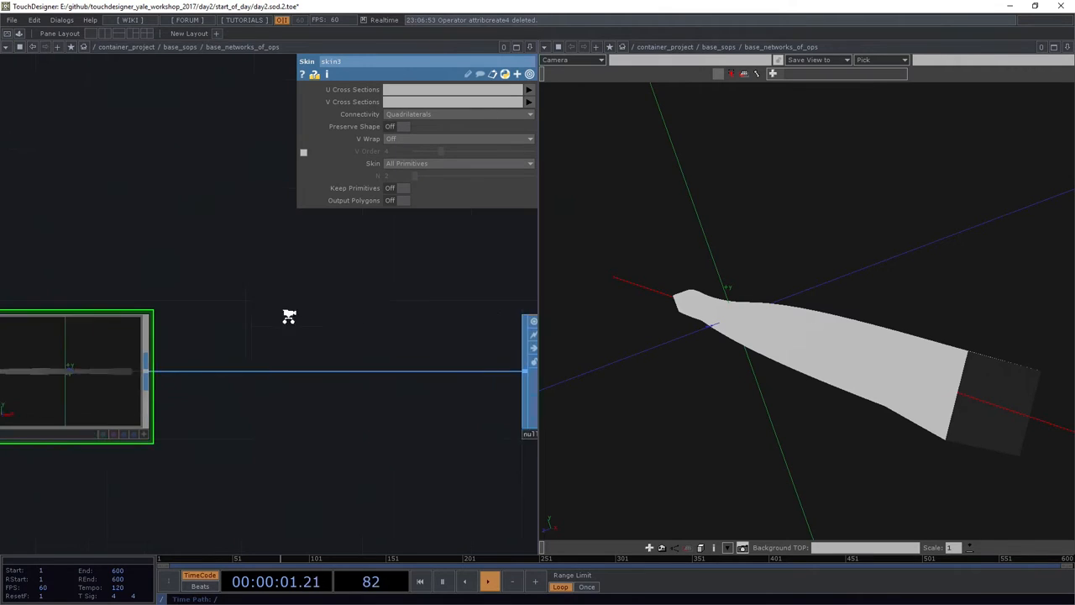
right_click(287, 383)
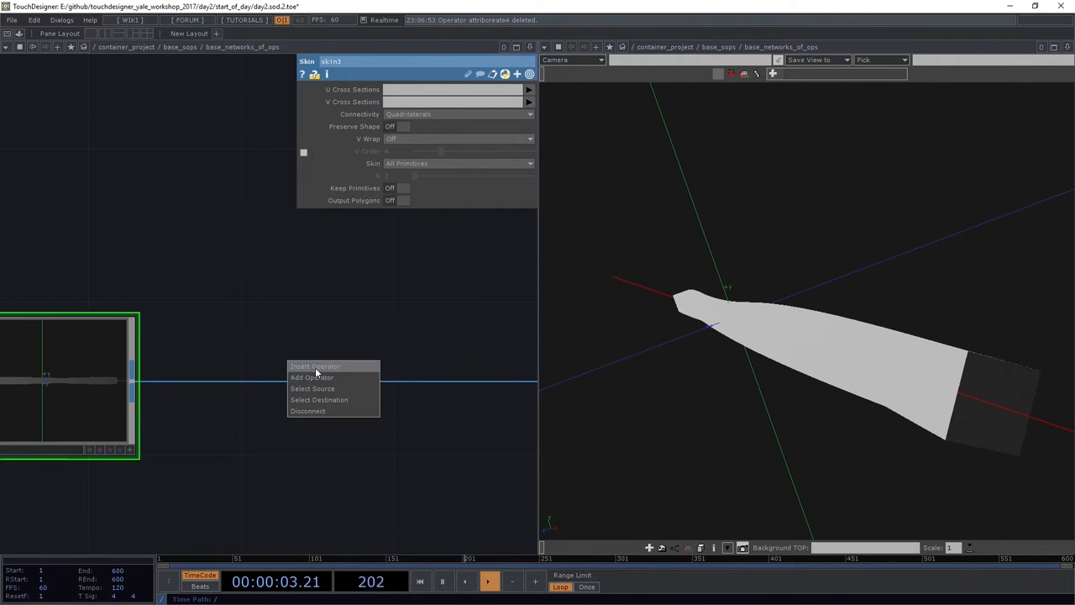
left_click(315, 367)
left_click(416, 344)
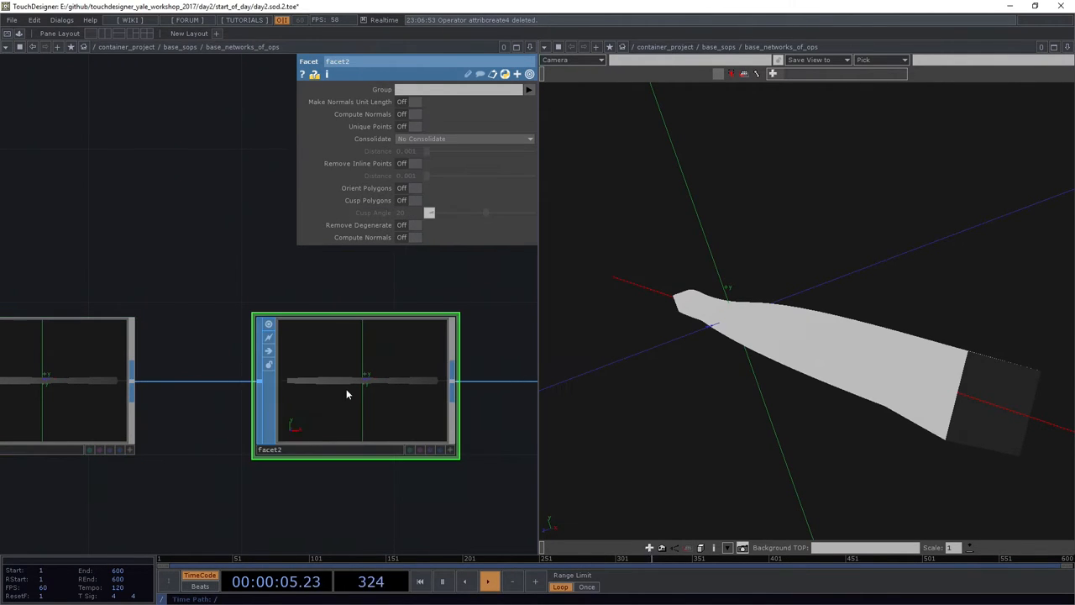
mouse_move(357, 366)
left_mouse_down()
mouse_move(362, 336)
mouse_move(347, 399)
left_mouse_up()
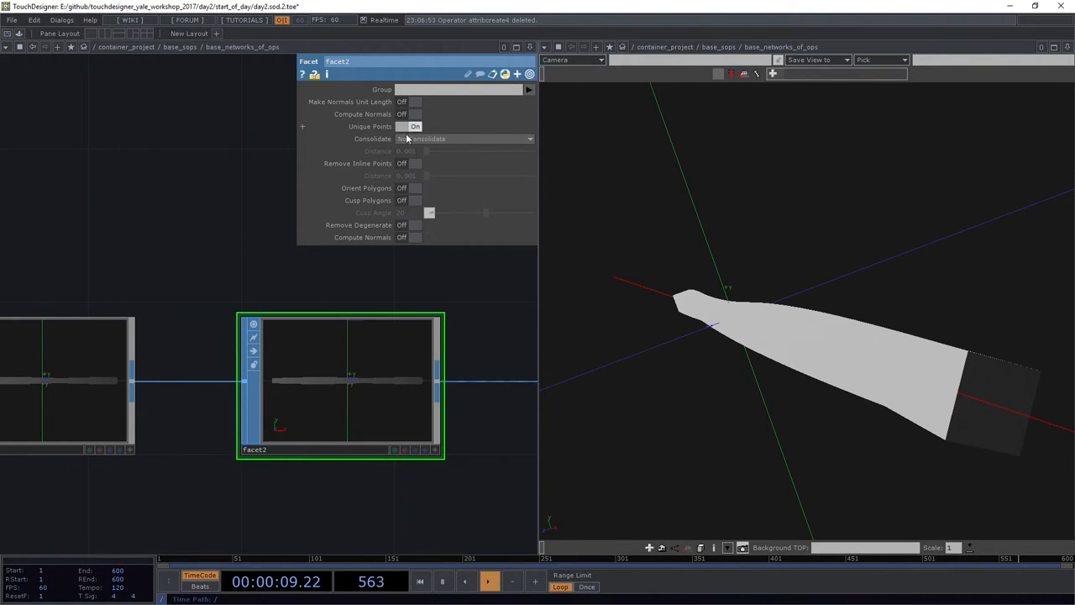
- Turn on Unique Points and Compute Normals in facet2 to shade the surface smoothly
left_click(407, 127)
left_click(412, 238)
mouse_move(816, 376)
left_mouse_down()
mouse_move(834, 350)
mouse_move(804, 356)
left_mouse_up()
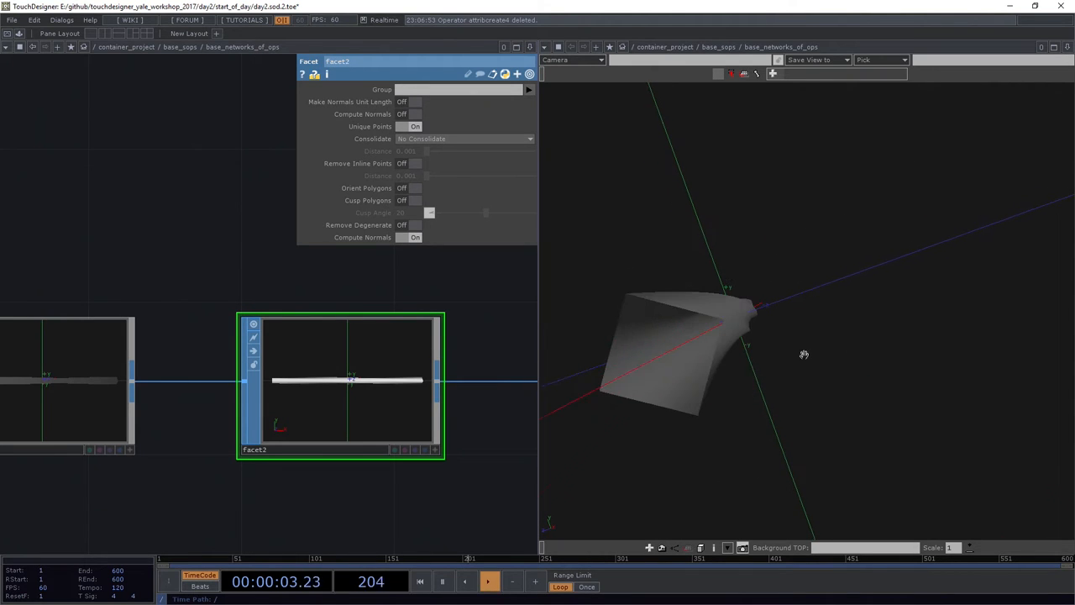
mouse_move(727, 377)
left_mouse_down()
mouse_move(739, 307)
mouse_move(737, 370)
mouse_move(725, 372)
mouse_move(720, 357)
left_mouse_up()
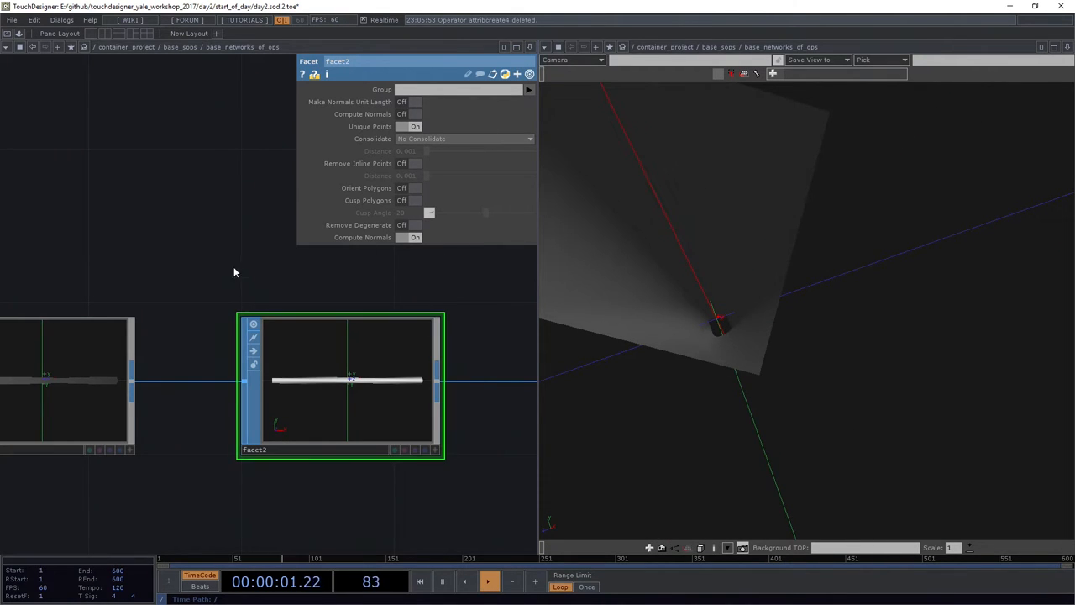
- Delete facet2 and try skin3's Output Polygons on, then back off
key("Delete")
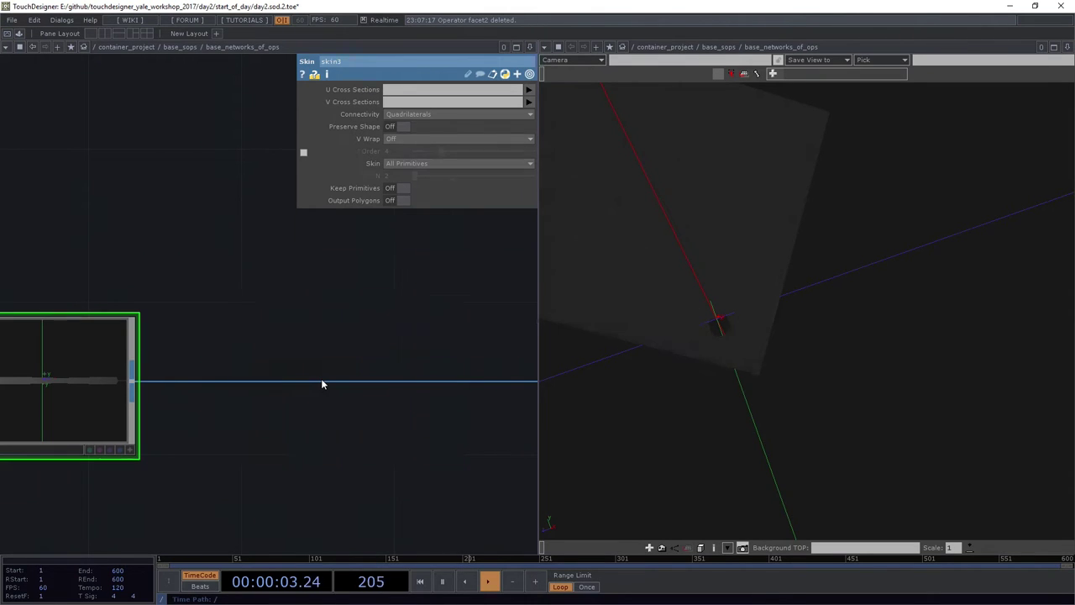
scroll(336, 374, "down", 3)
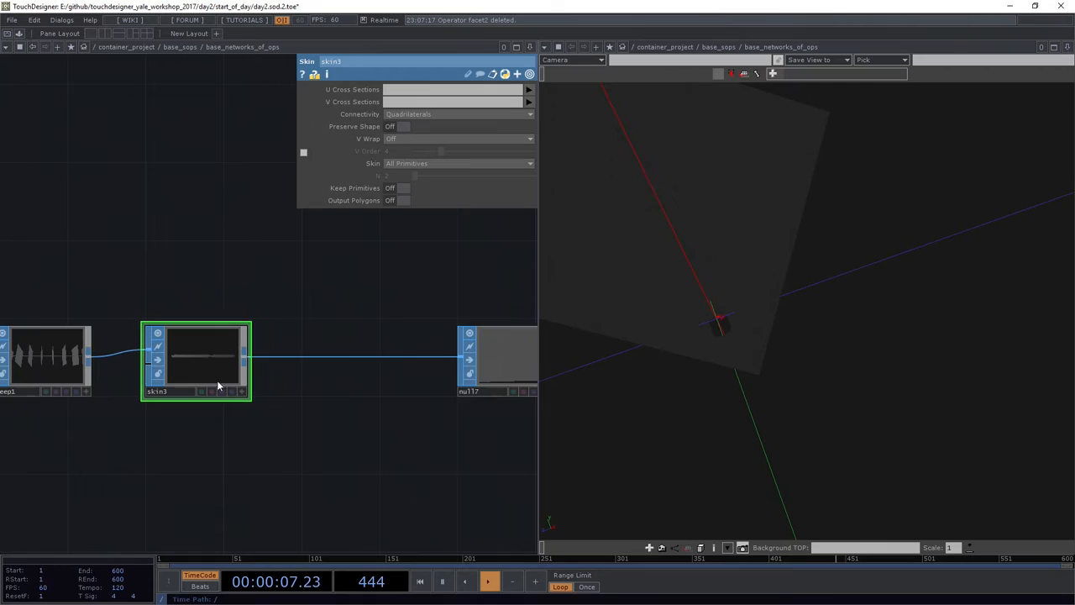
scroll(215, 367, "up", 2)
scroll(214, 367, "up", 2)
left_click_drag(193, 329, 248, 333)
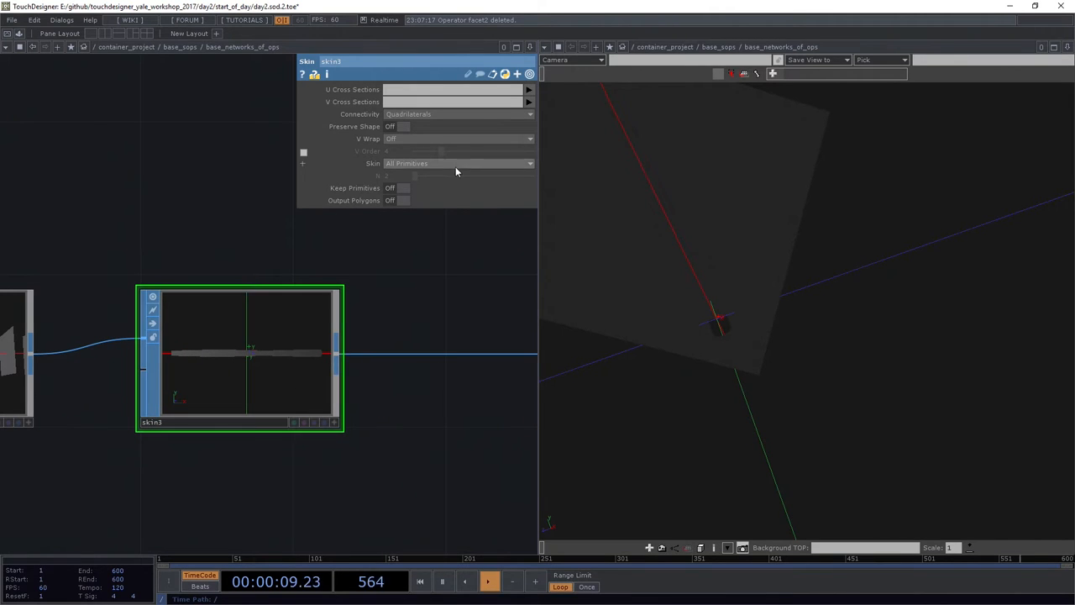
left_click(392, 199)
left_click_drag(649, 203, 718, 232)
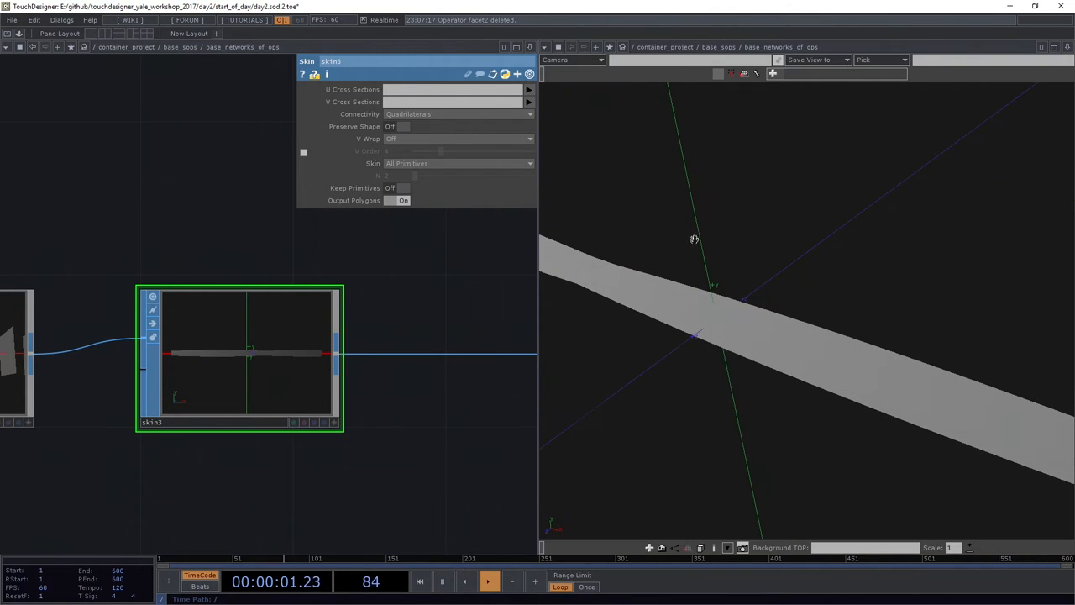
left_click(404, 201)
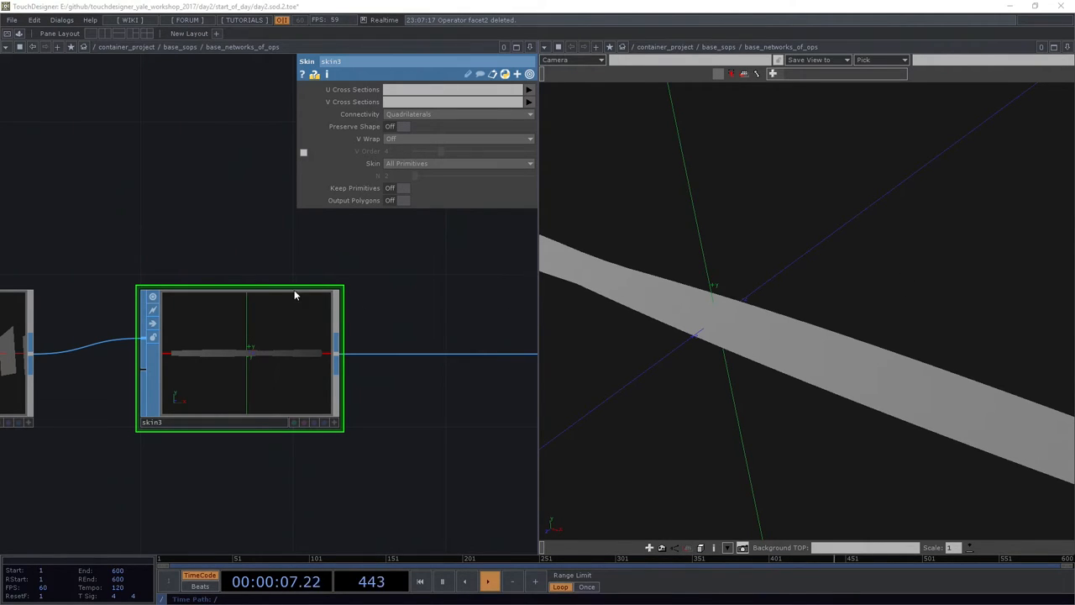
scroll(398, 303, "down", 3)
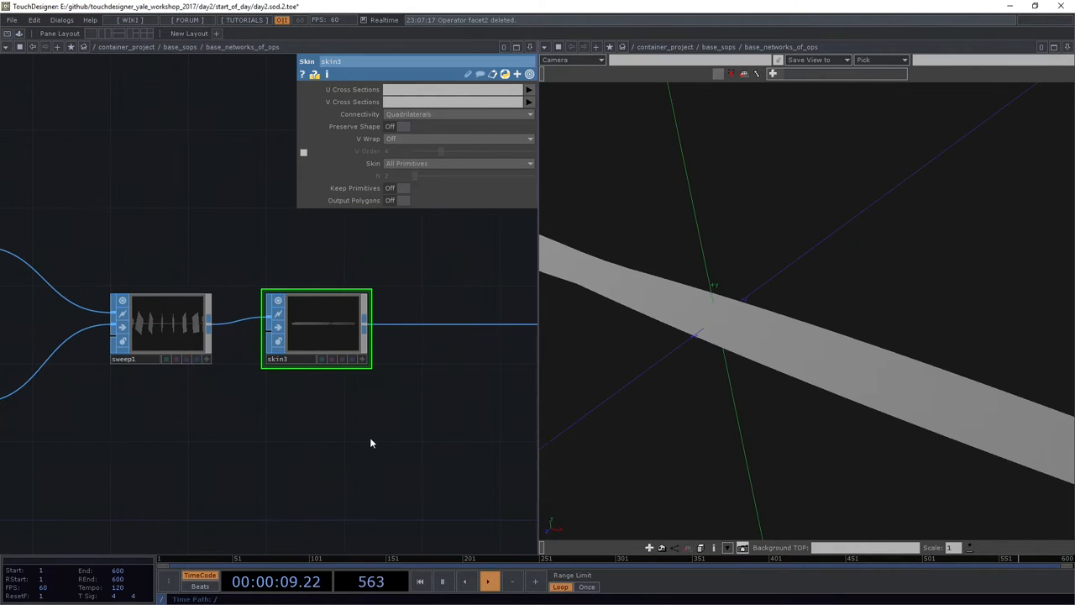
- Delete skin3 so sweep1 outputs separate twisted rectangles
key("Delete")
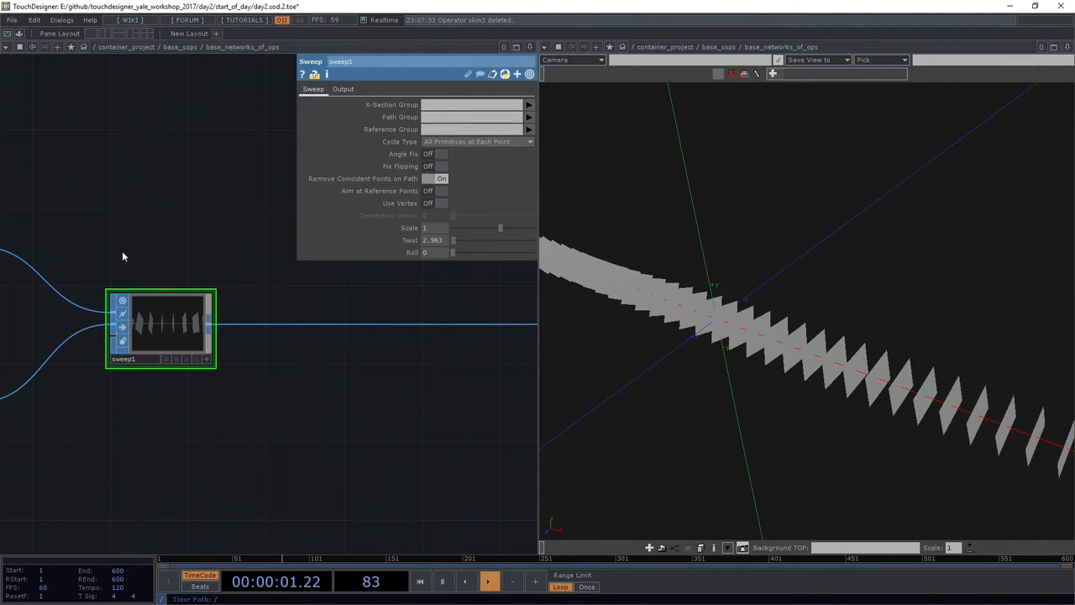
scroll(147, 291, "up", 2)
scroll(177, 269, "up", 2)
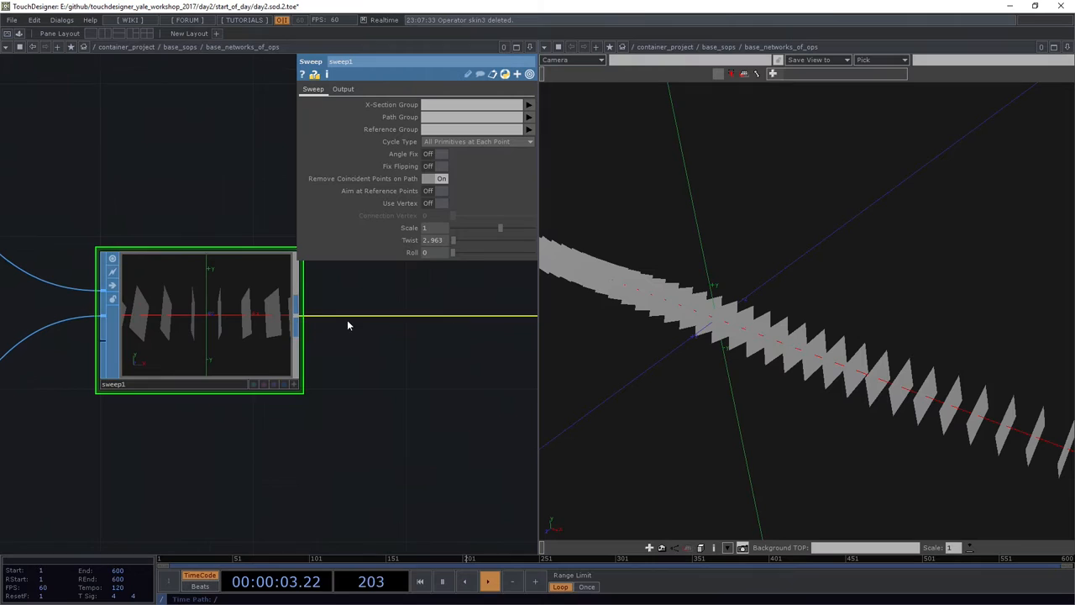
scroll(190, 347, "up", 1)
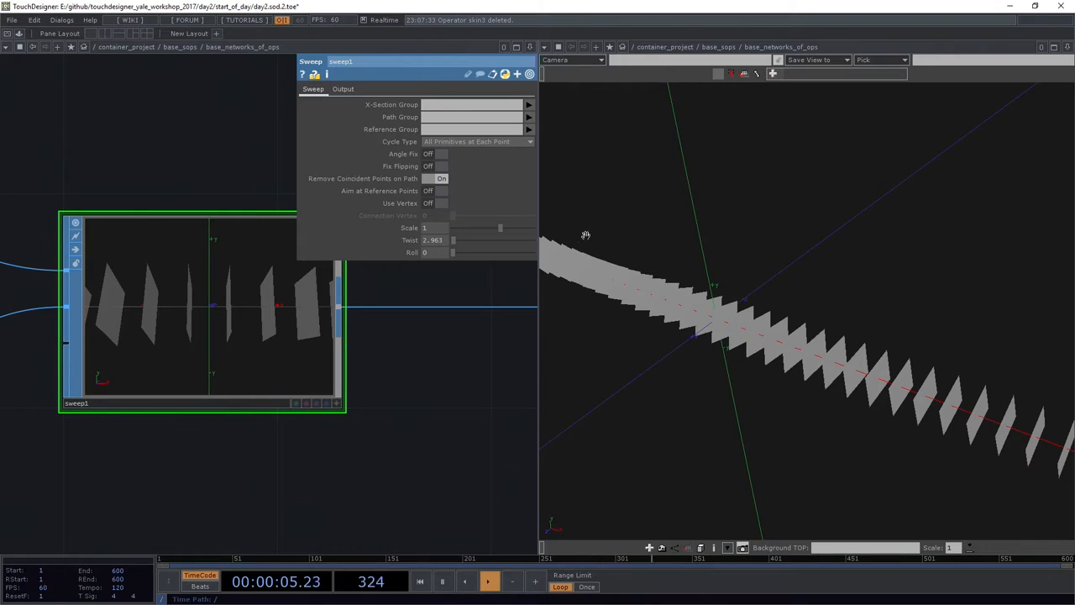
- On sweep1's Output page, try Skin Output On, then On with Auto Close, orbiting to inspect
left_click(350, 94)
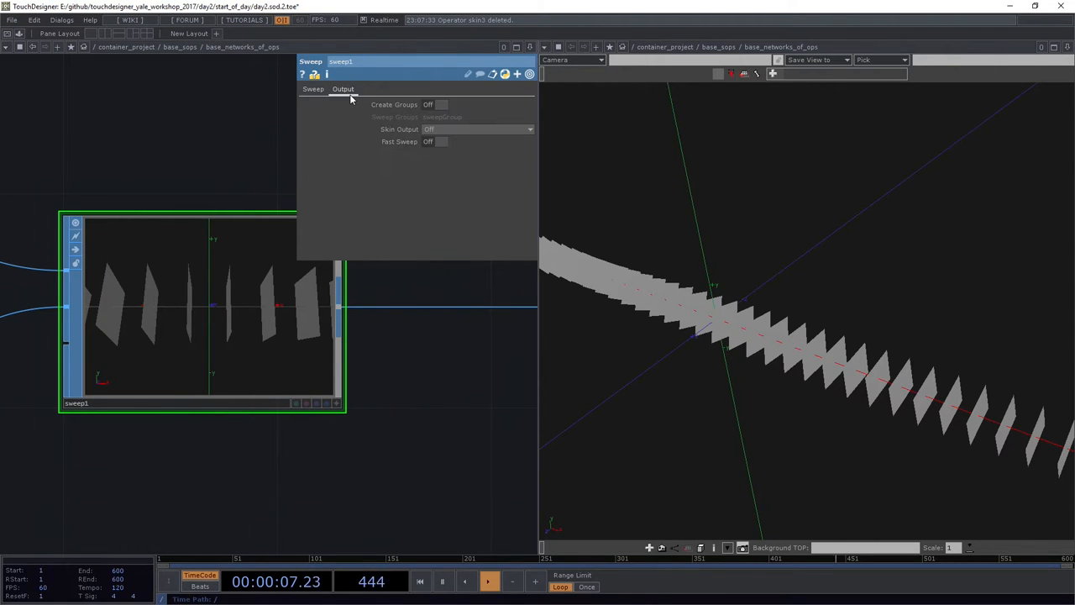
left_click(444, 130)
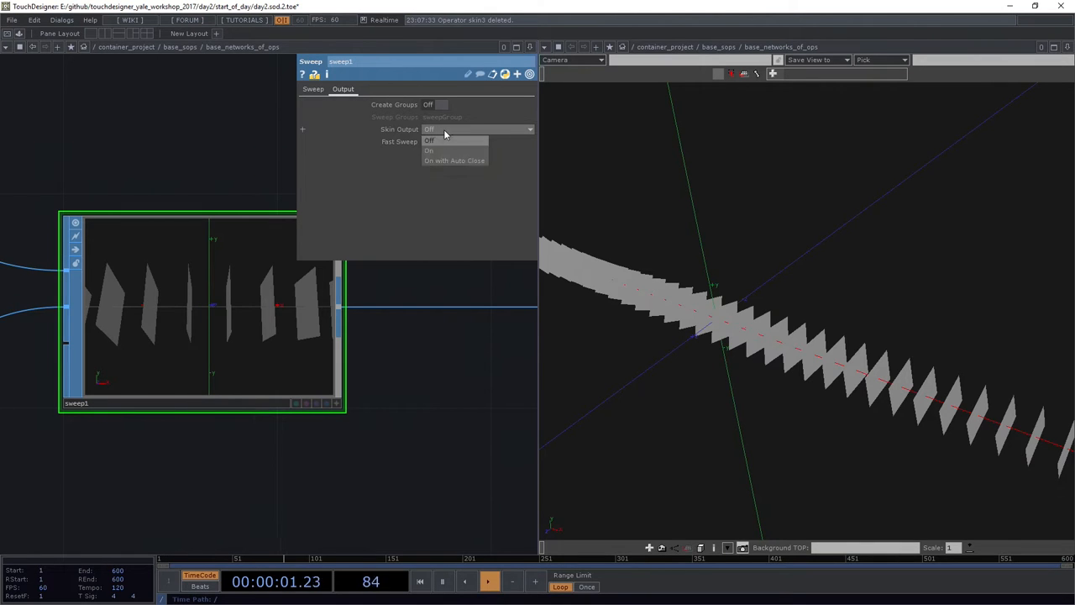
left_click(440, 146)
mouse_move(777, 284)
left_mouse_down()
mouse_move(745, 347)
mouse_move(772, 337)
mouse_move(596, 187)
left_mouse_up()
left_click(504, 135)
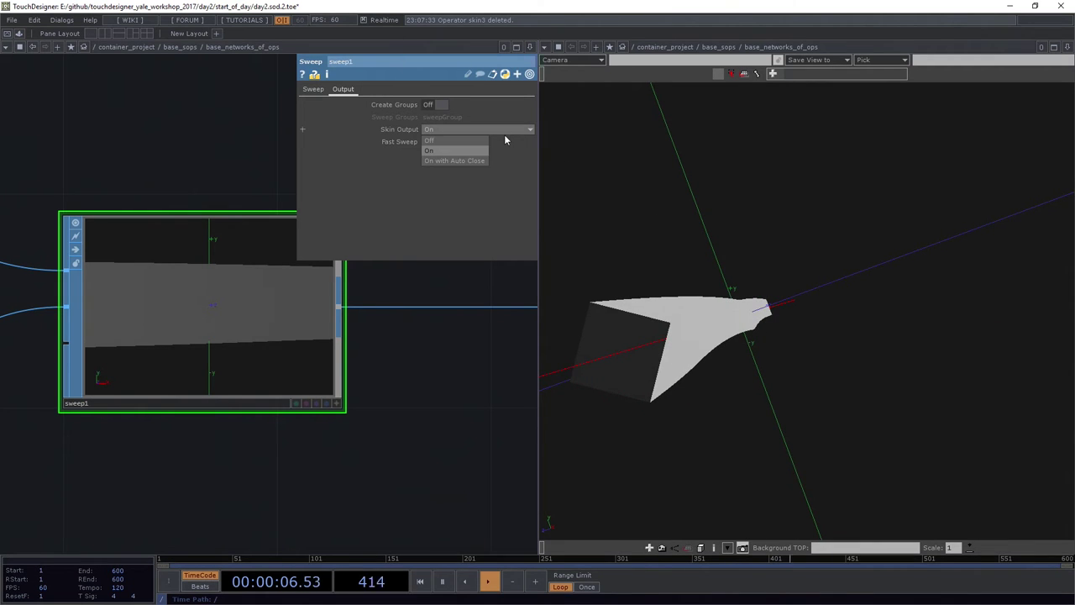
left_click(465, 160)
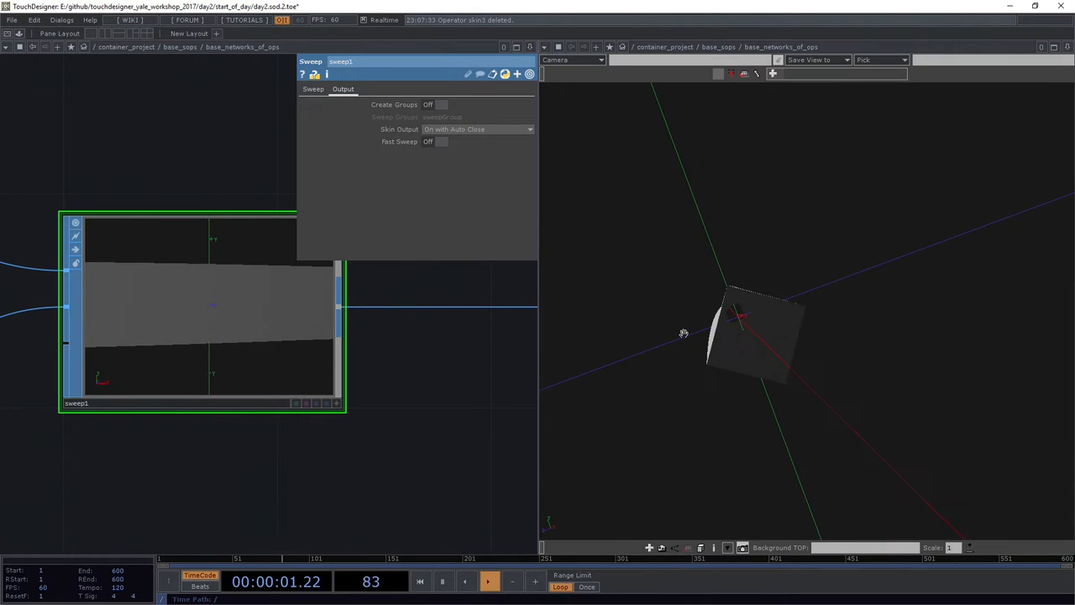
- Return Skin Output to plain On, then back to Off, leaving separate cross-sections
left_click(443, 131)
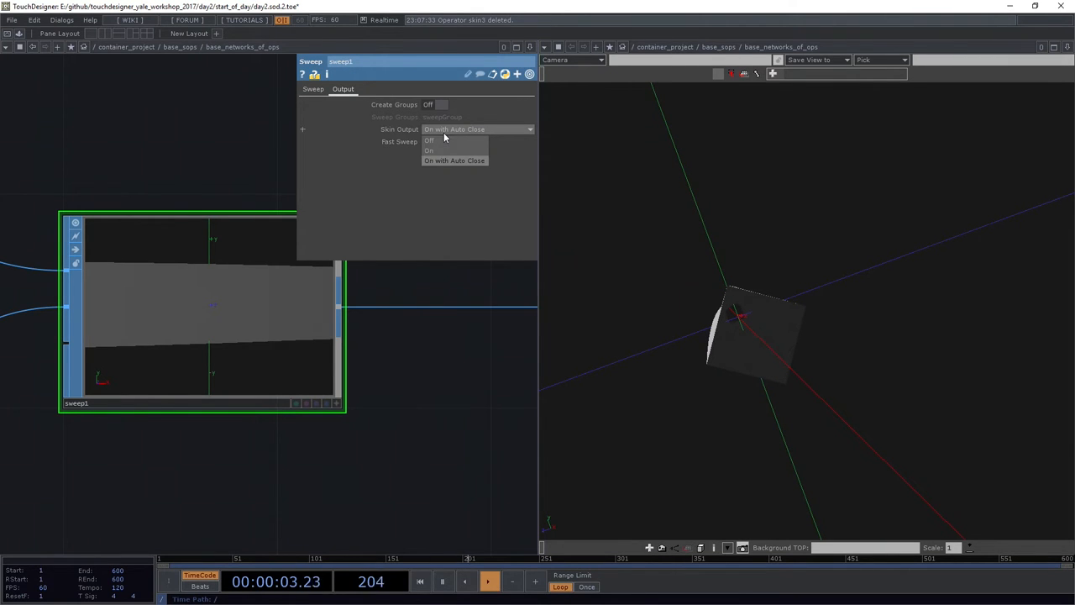
left_click(444, 151)
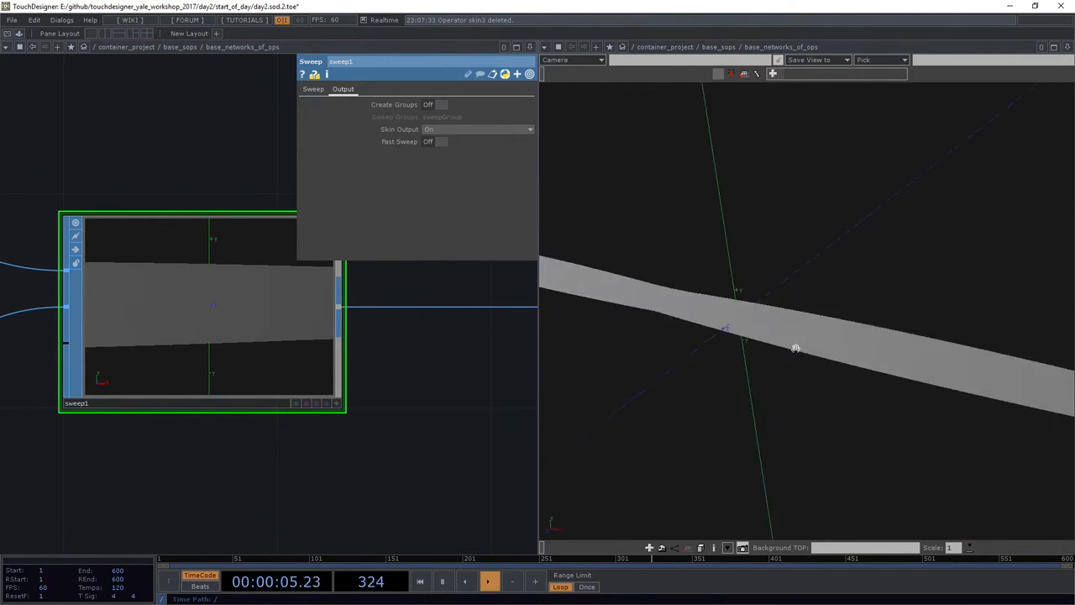
left_click_drag(793, 348, 888, 336)
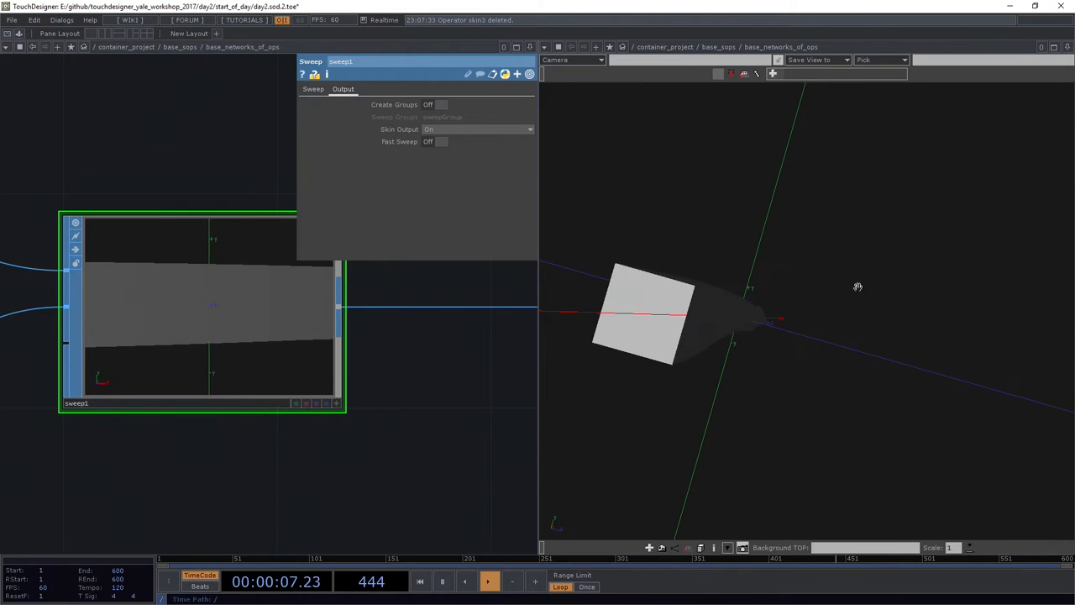
left_click(445, 129)
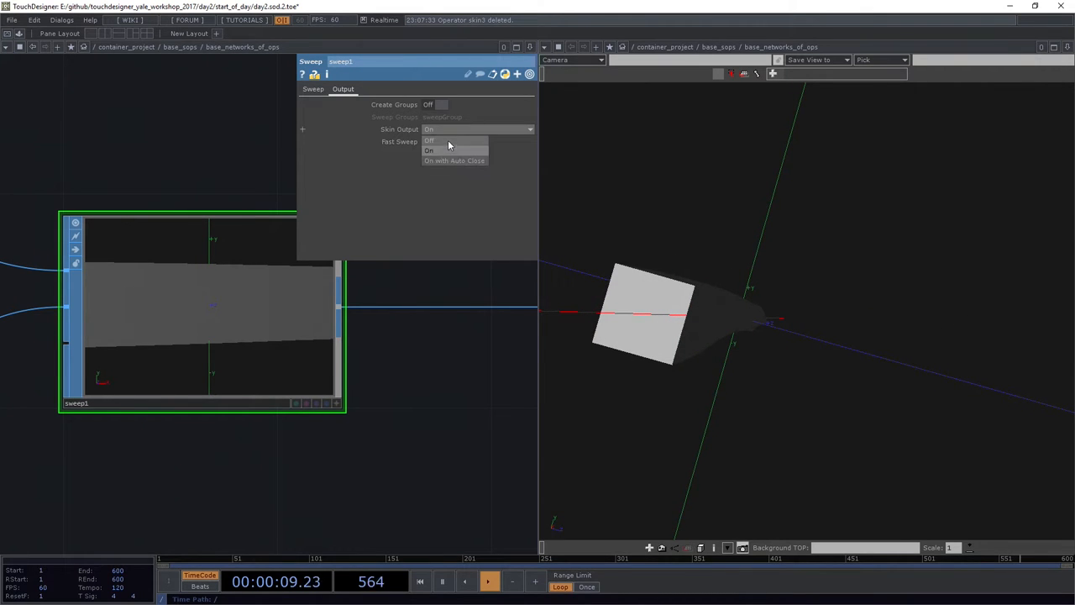
left_click(447, 139)
left_click_drag(734, 317, 682, 338)
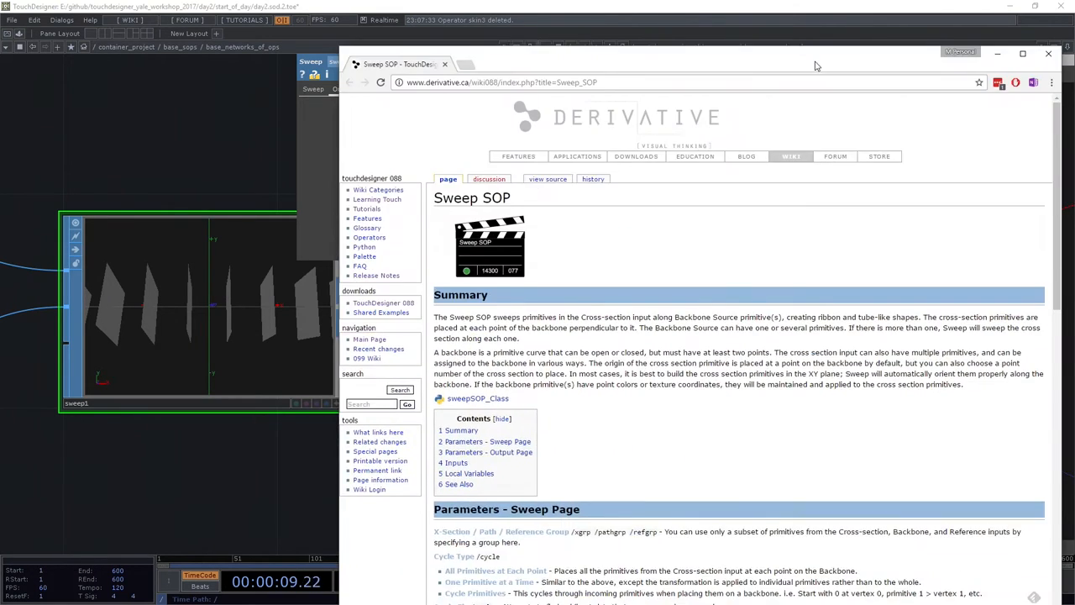
scroll(364, 305, "down", 4)
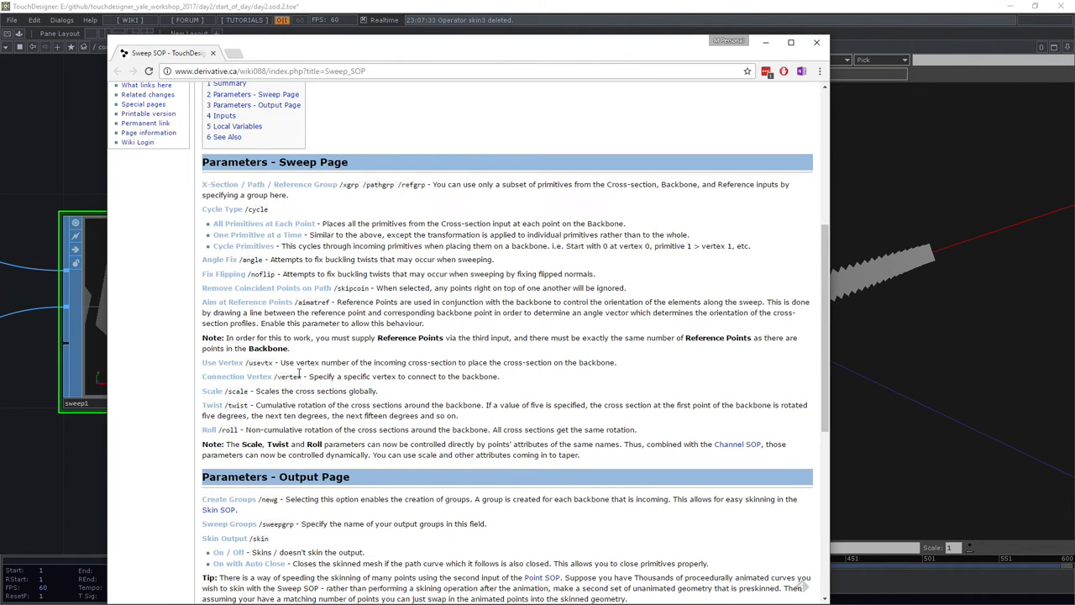
scroll(299, 373, "down", 3)
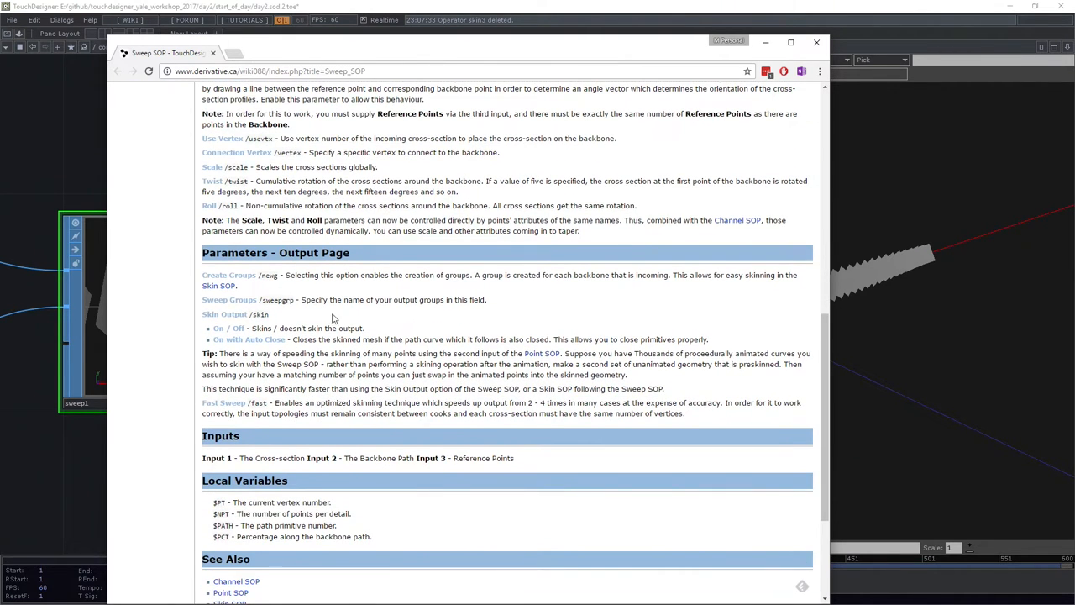
scroll(373, 454, "up", 1)
scroll(374, 437, "up", 1)
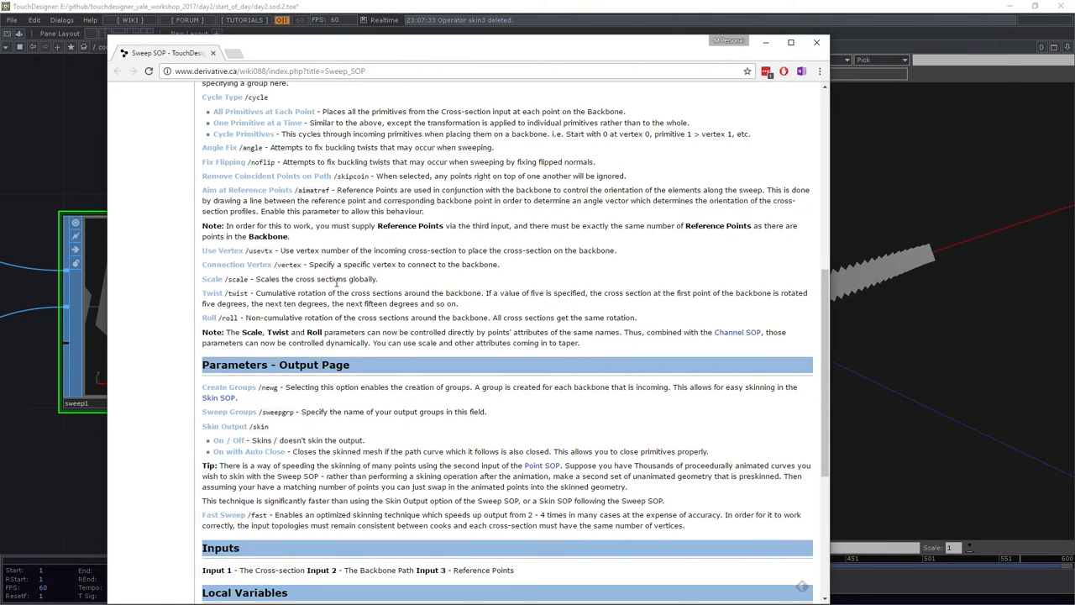
scroll(466, 336, "up", 1)
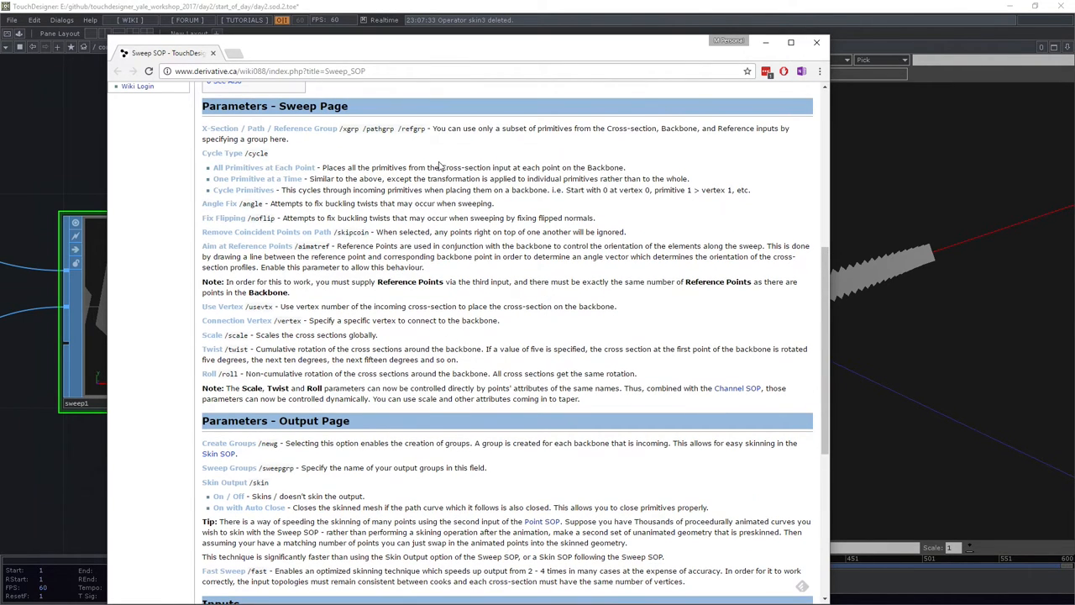
- Close the Sweep SOP wiki page and return to sweep1's main Sweep parameters, Twist still 2.963
left_click(816, 42)
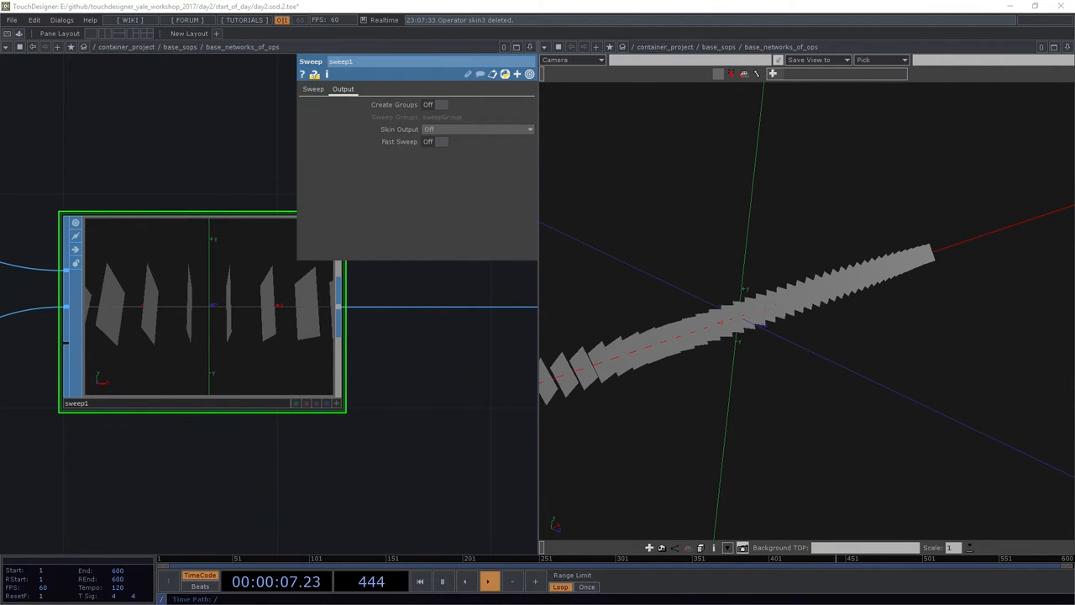
mouse_move(793, 274)
left_mouse_down()
mouse_move(806, 297)
mouse_move(855, 282)
left_mouse_up()
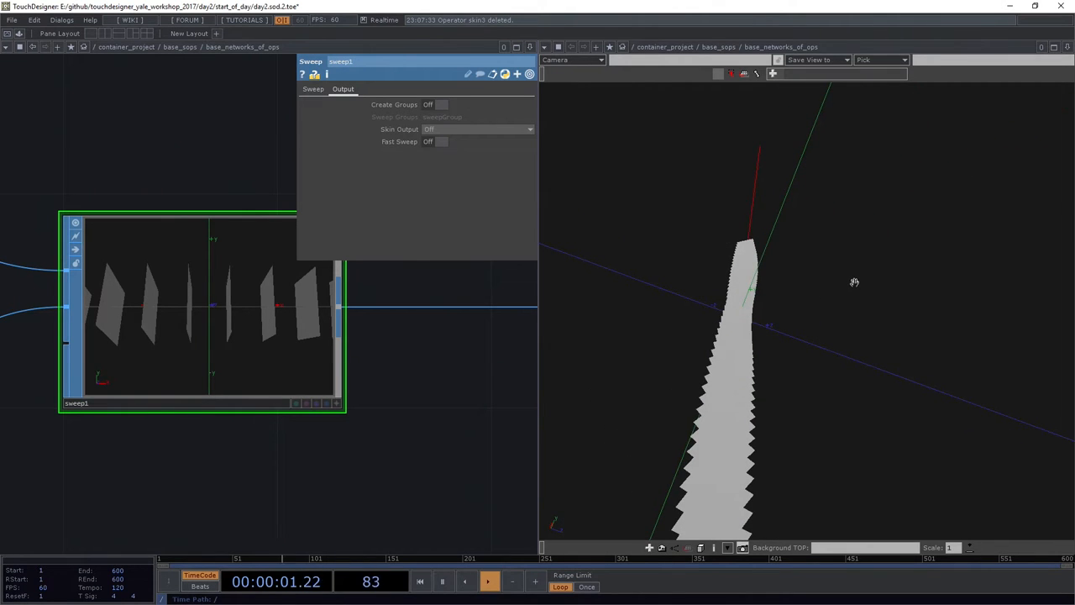
left_click(310, 90)
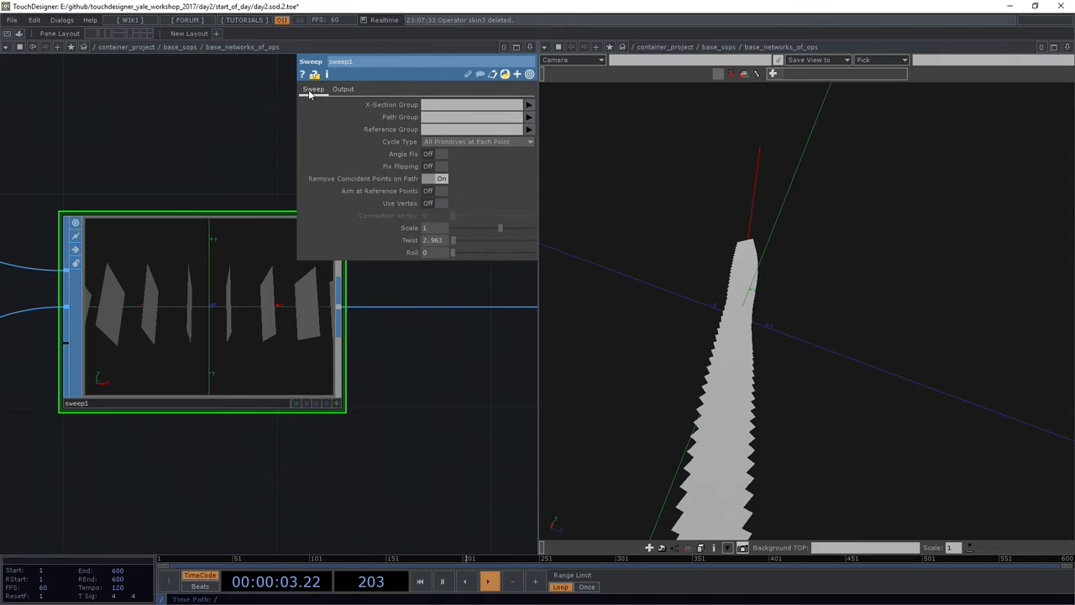
mouse_move(768, 305)
left_mouse_down()
mouse_move(712, 382)
mouse_move(704, 360)
left_mouse_up()
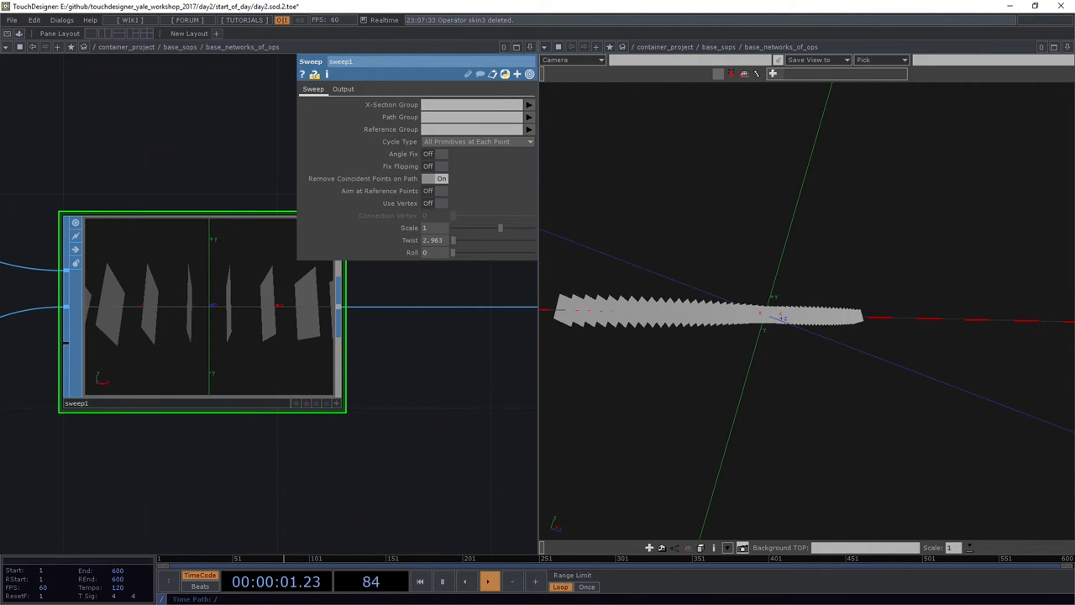
scroll(166, 448, "down", 3)
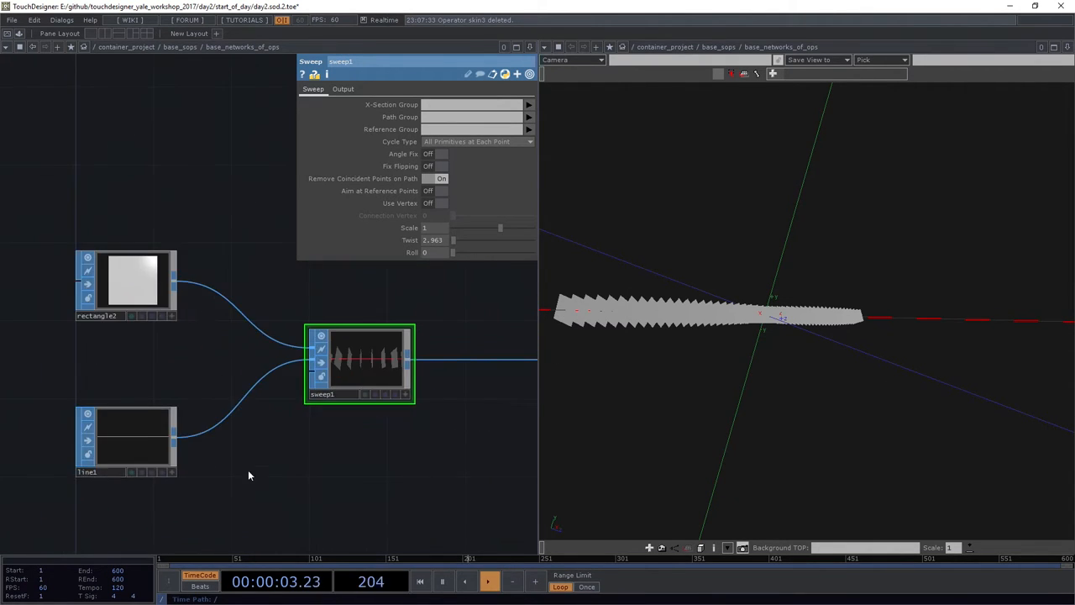
scroll(156, 377, "up", 2)
scroll(178, 394, "up", 2)
scroll(181, 396, "down", 2)
scroll(188, 401, "down", 2)
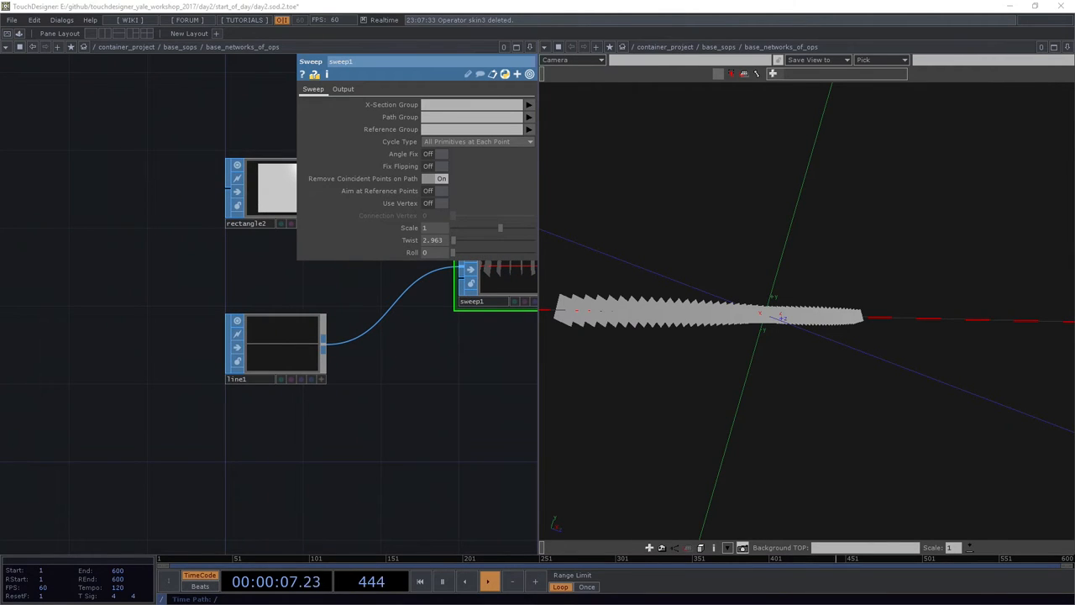
- Select line1 (Point A −15, Point B 15, 50 points) and bring up its node options menu
mouse_move(792, 361)
left_mouse_down()
mouse_move(840, 344)
mouse_move(739, 347)
mouse_move(588, 308)
left_mouse_up()
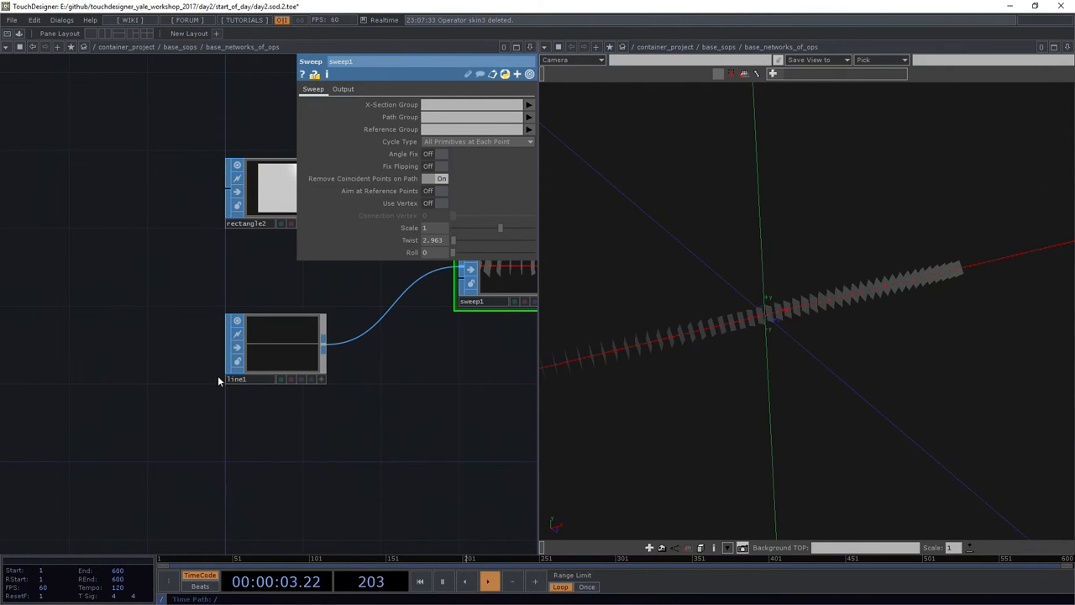
scroll(218, 381, "up", 2)
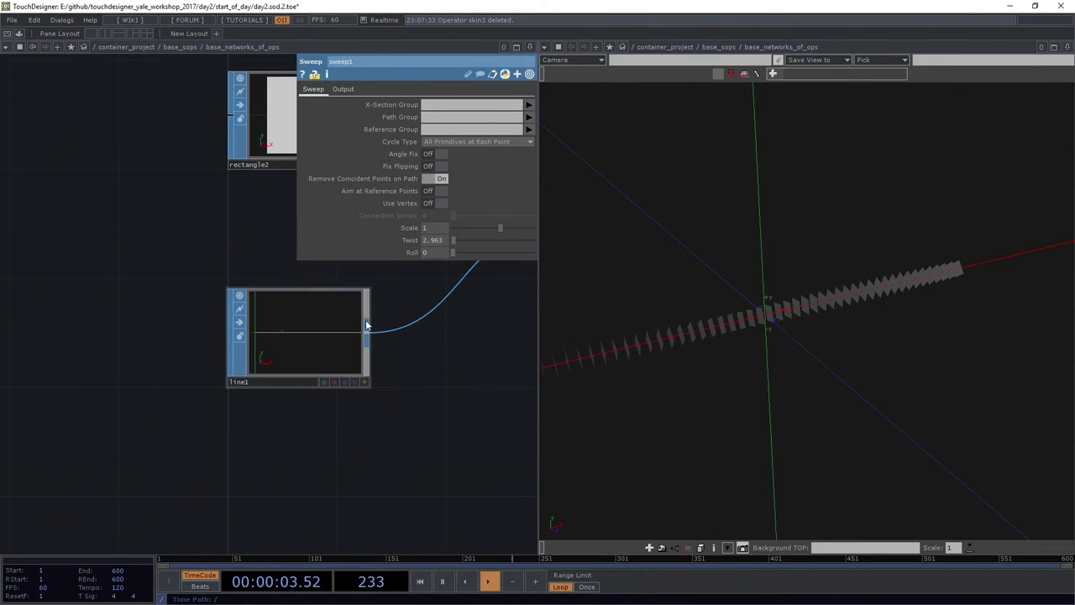
left_click(302, 338)
scroll(306, 332, "up", 2)
scroll(312, 328, "up", 1)
right_click(315, 334)
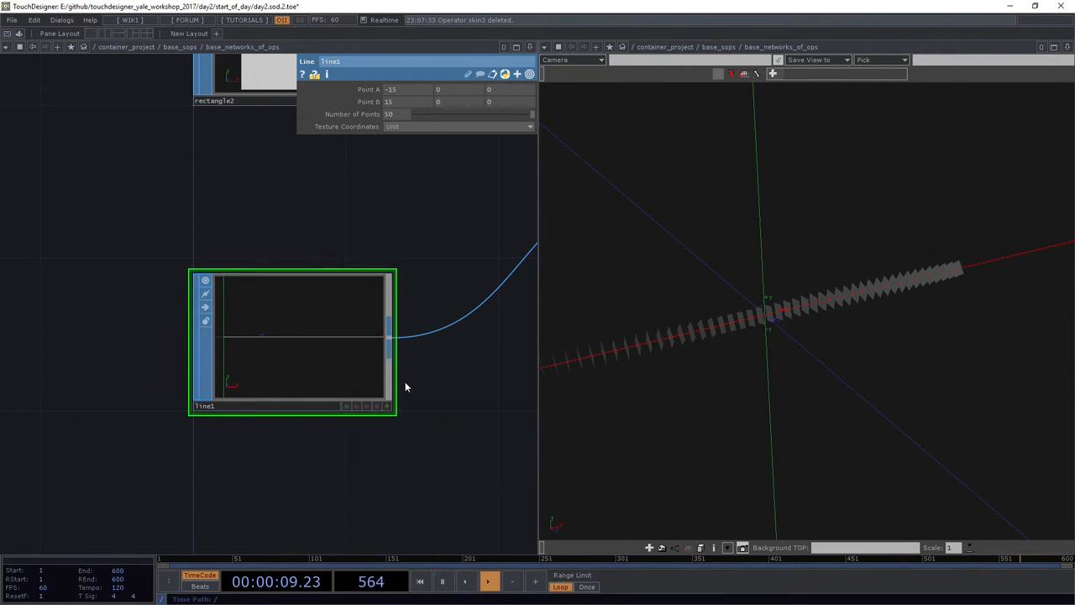
scroll(405, 386, "up", 2)
- Open line1 in a separate Model Geometry editor, enlarge the window and ready the Select tool
right_click(246, 268)
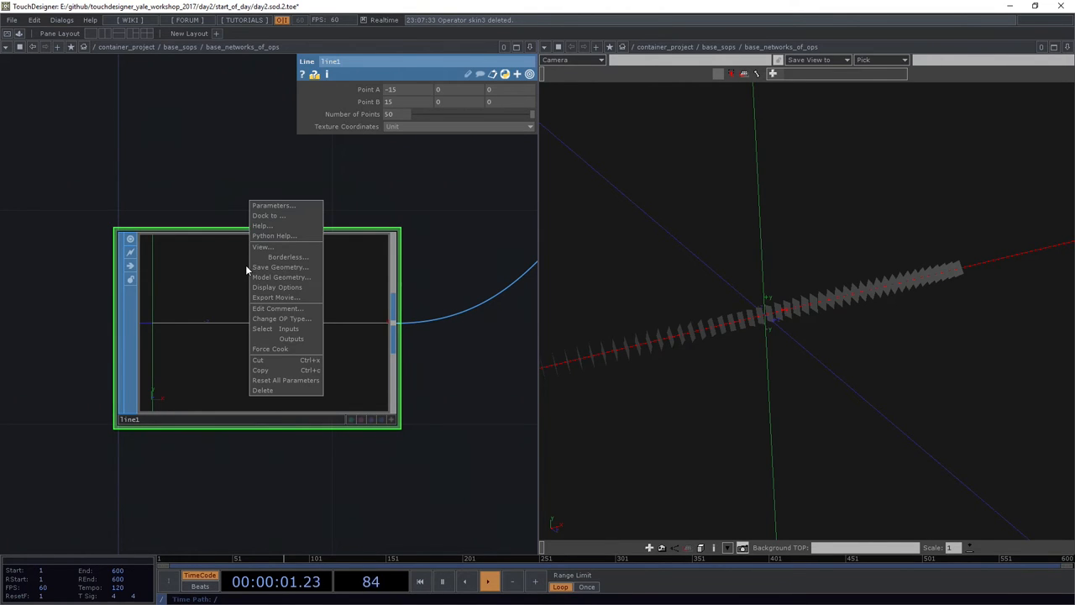
left_click(267, 277)
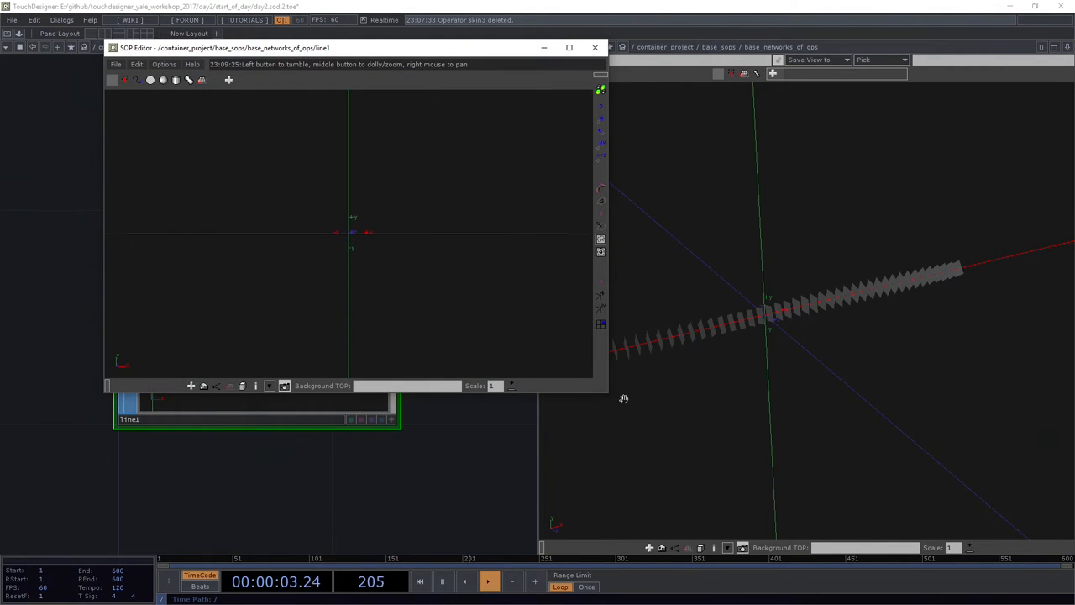
left_click_drag(606, 393, 682, 475)
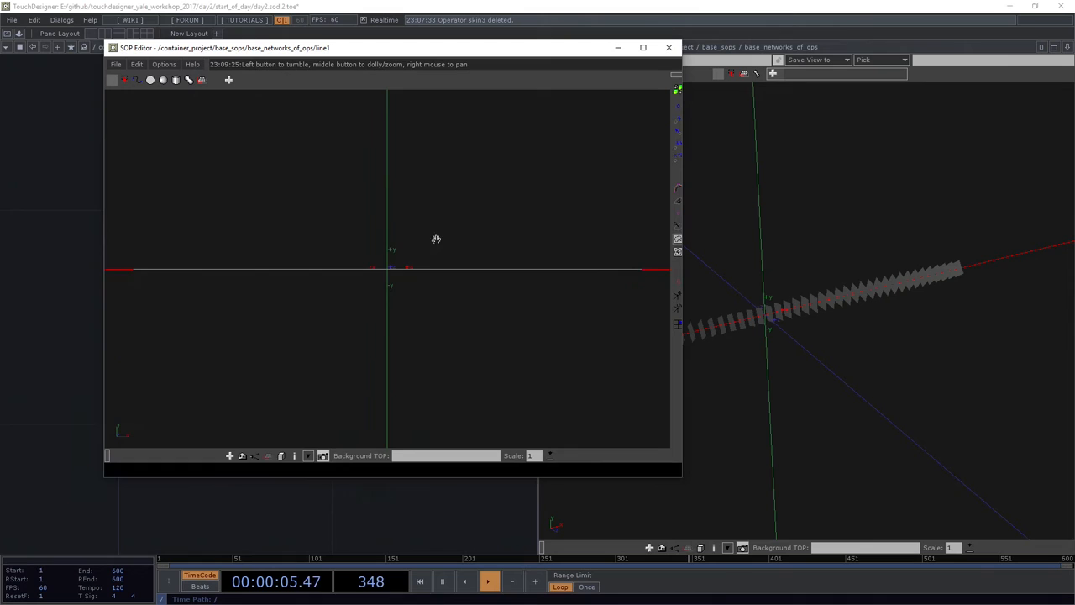
left_click_drag(436, 240, 423, 261)
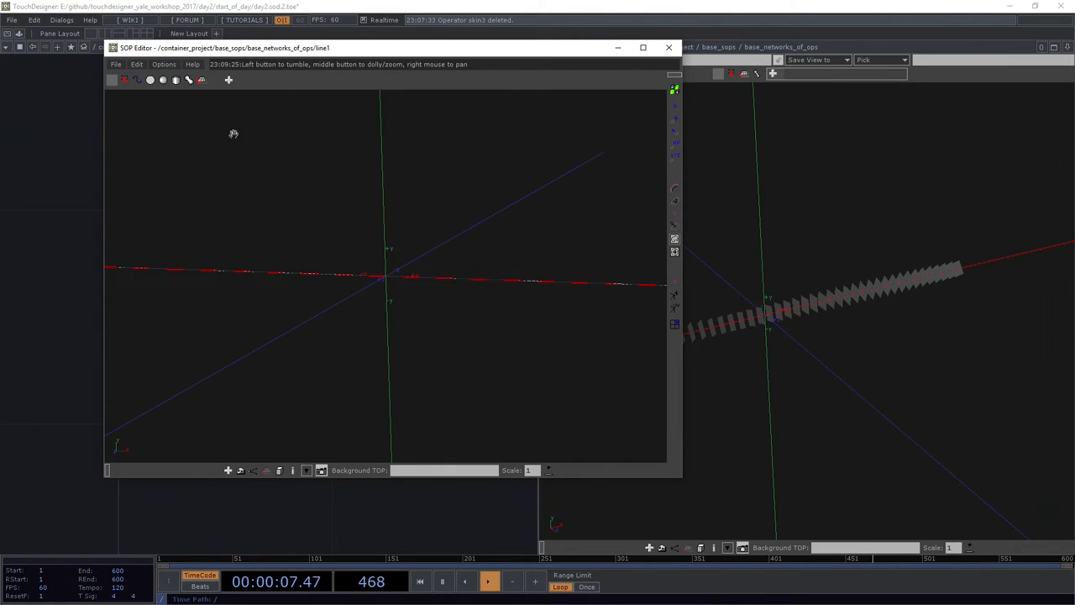
left_click(130, 85)
- Show line1's points and drag middle points alternately up and down into peaks and dips
left_click(130, 84)
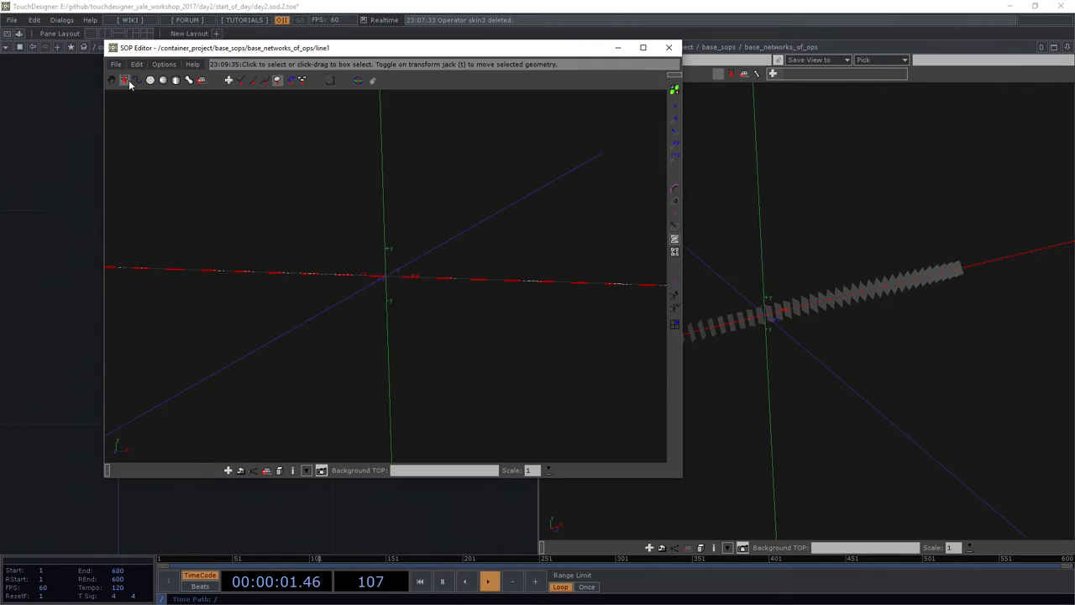
left_click(242, 81)
left_click(364, 275)
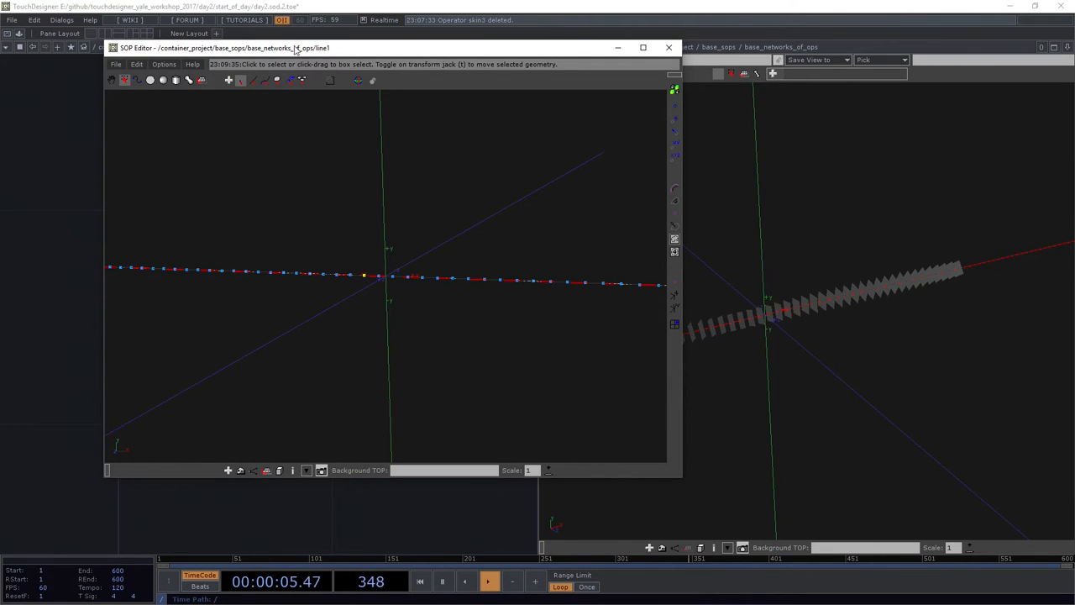
left_click(359, 81)
left_click_drag(363, 262, 364, 212)
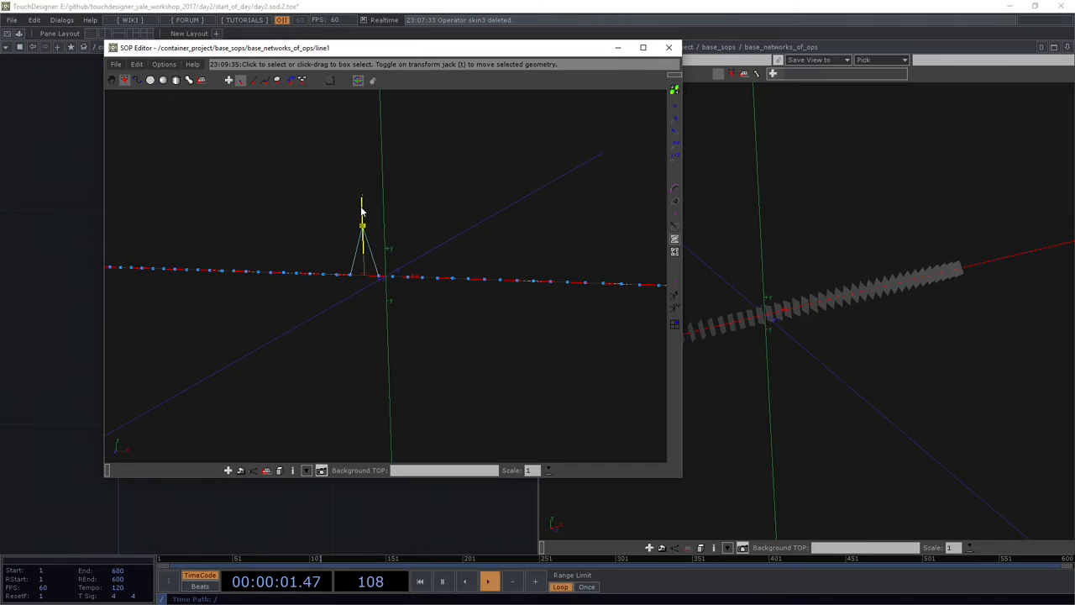
left_click(422, 278)
left_click_drag(424, 294, 424, 321)
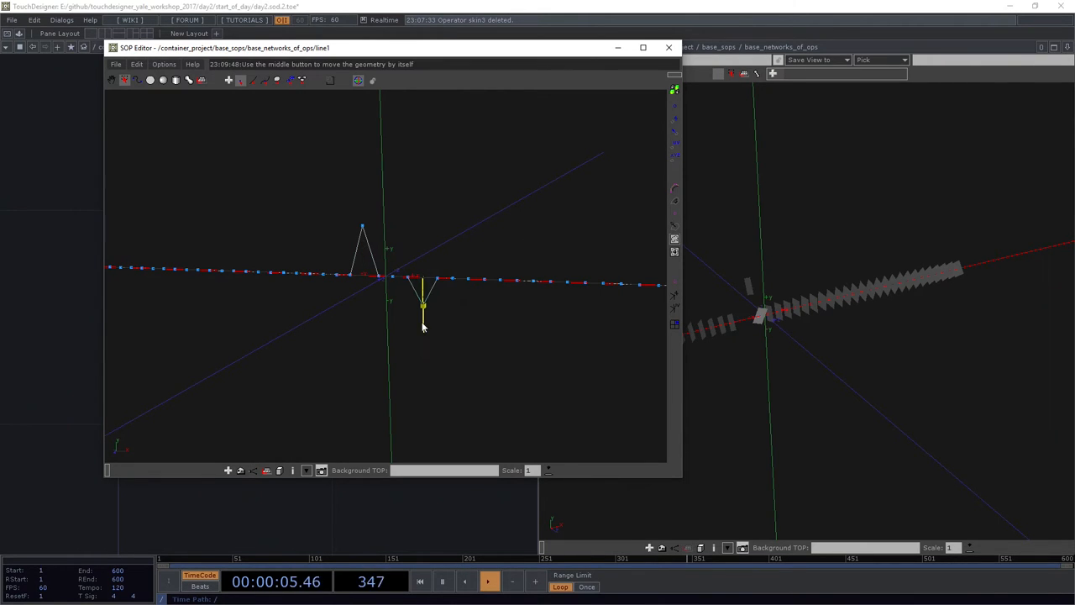
left_click(470, 281)
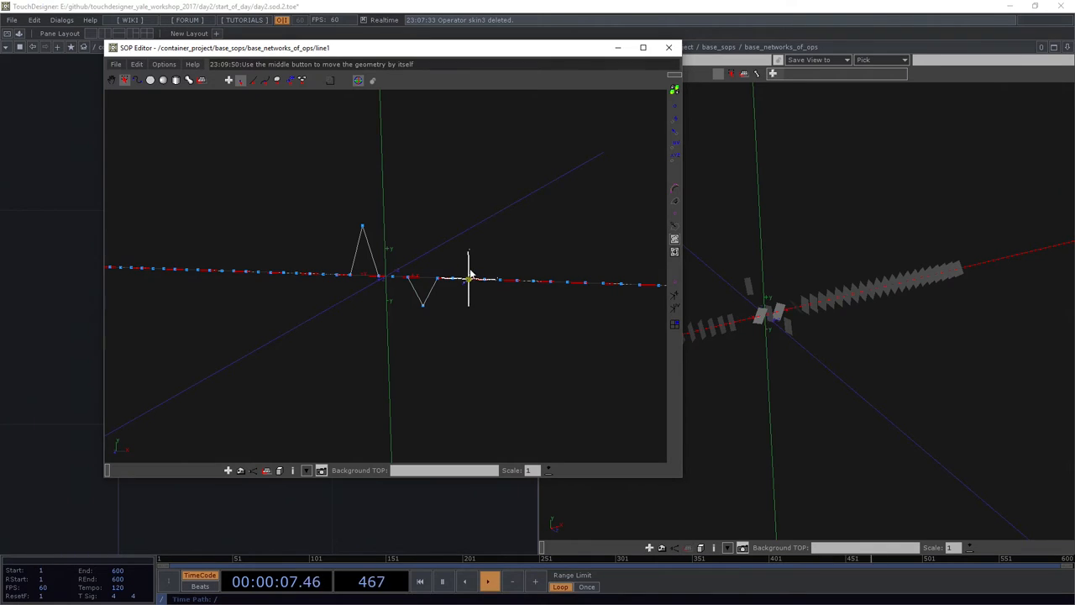
left_click_drag(470, 274, 471, 240)
- Continue the zigzag with smaller peaks toward the right end, then close the geometry editor
left_click(515, 284)
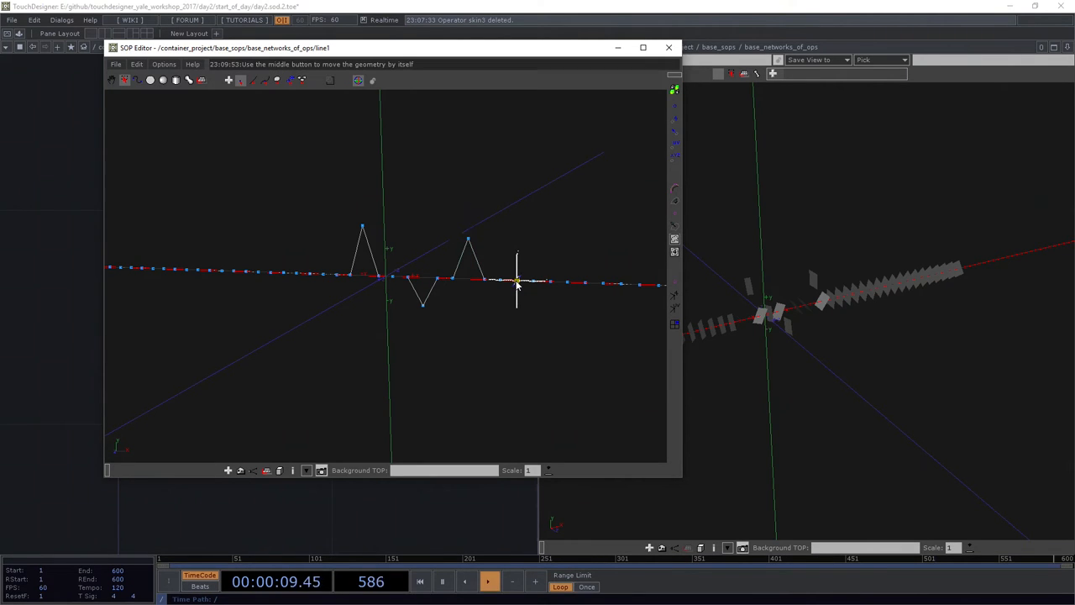
mouse_move(518, 299)
left_mouse_down()
mouse_move(519, 313)
mouse_move(502, 315)
left_mouse_up()
left_click(501, 284)
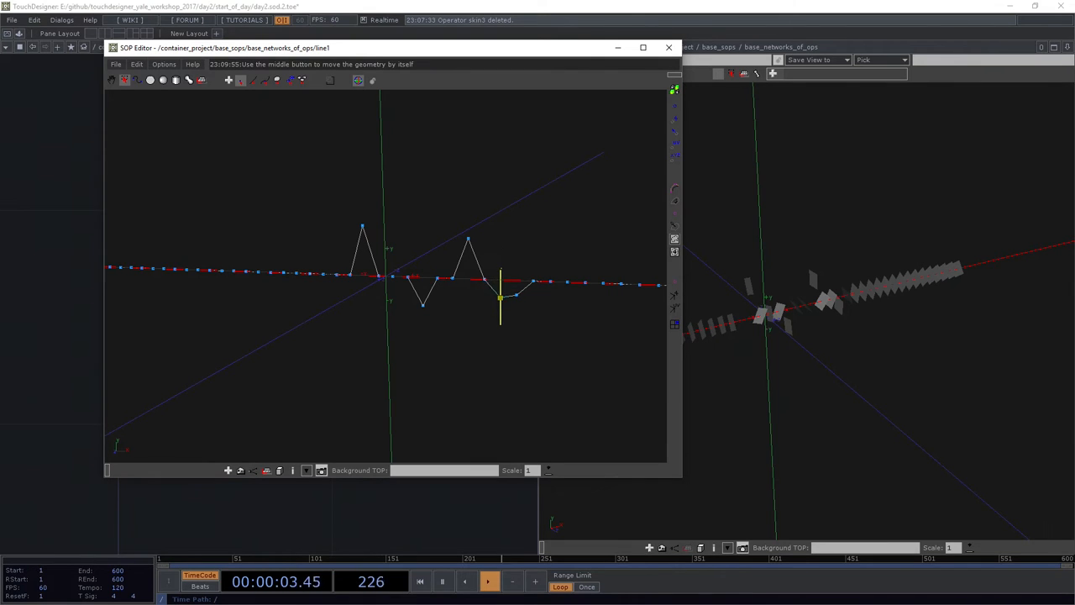
left_click(552, 282)
left_click_drag(552, 281, 551, 262)
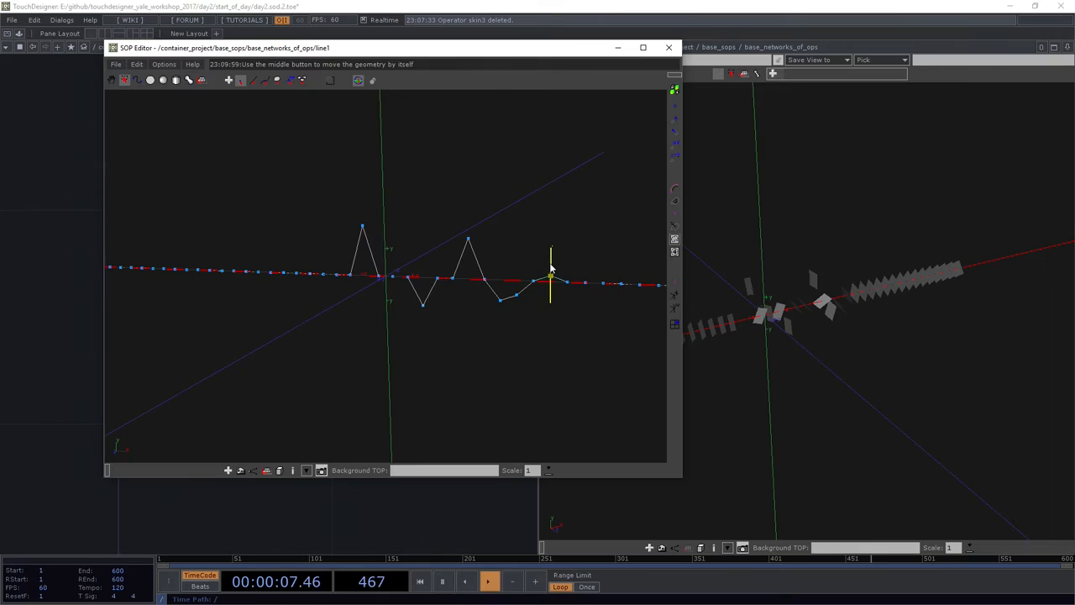
left_click(586, 285)
left_click_drag(586, 288, 586, 299)
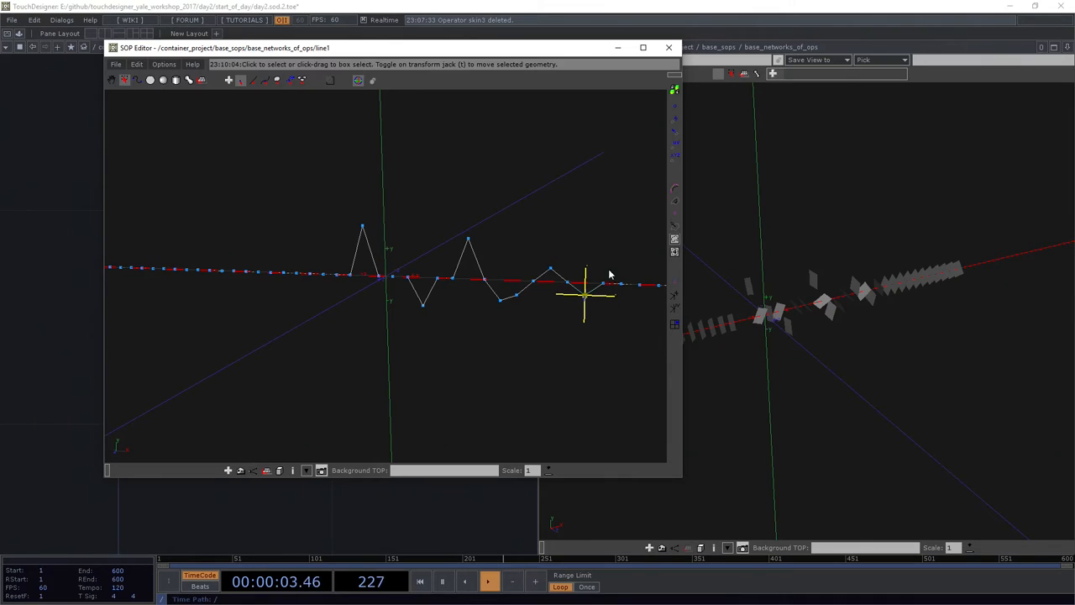
left_click(607, 242)
left_click(670, 48)
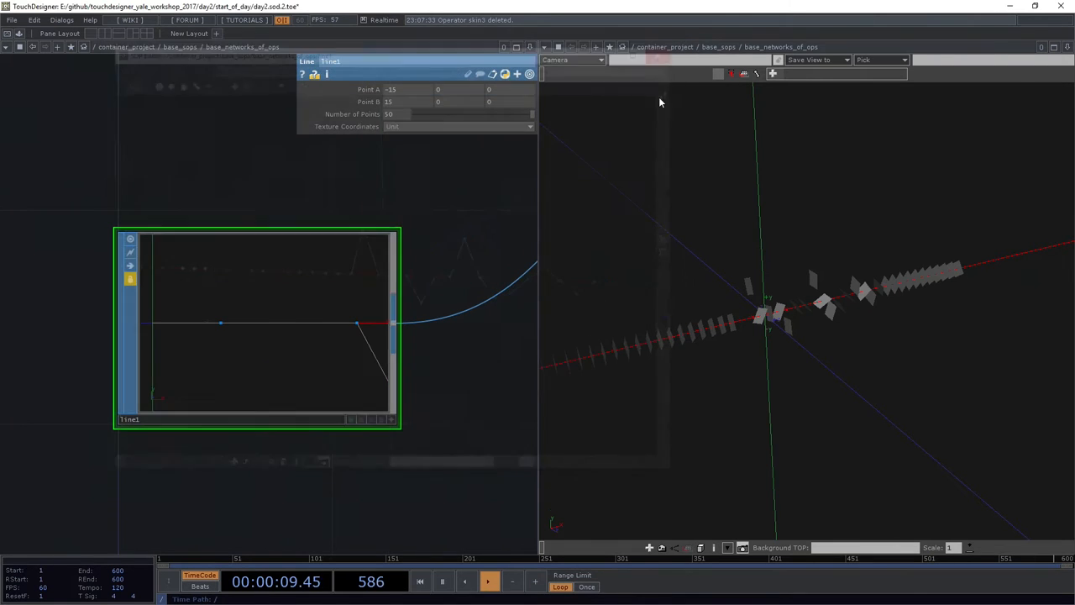
- Inspect line1's peaks in its viewer, then unlock it, discarding the hand-edited points for a flat line
left_click(331, 301)
left_click_drag(314, 320, 321, 370)
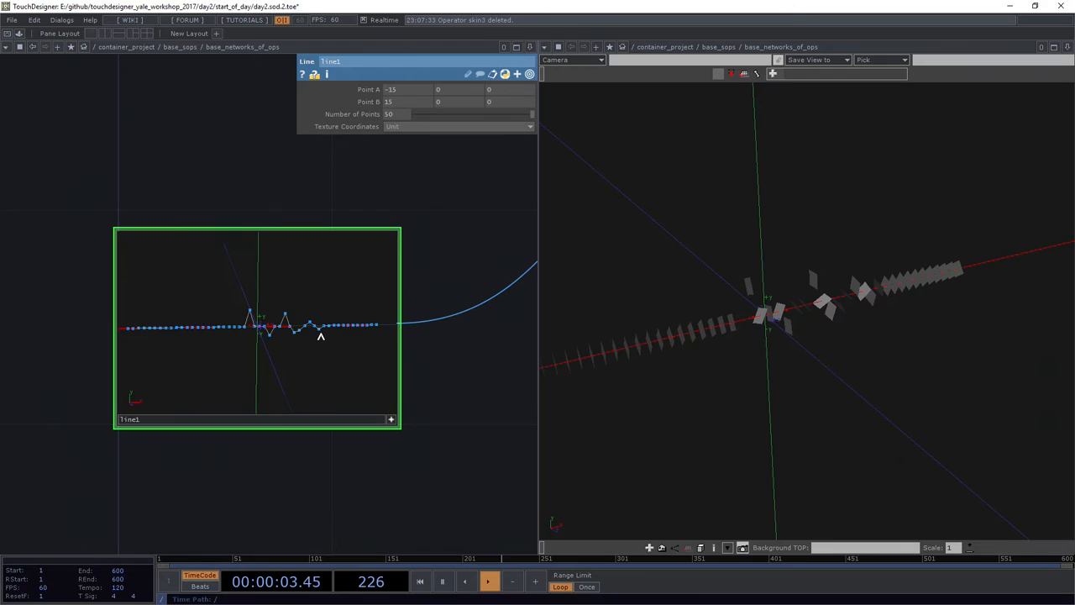
left_click(391, 419)
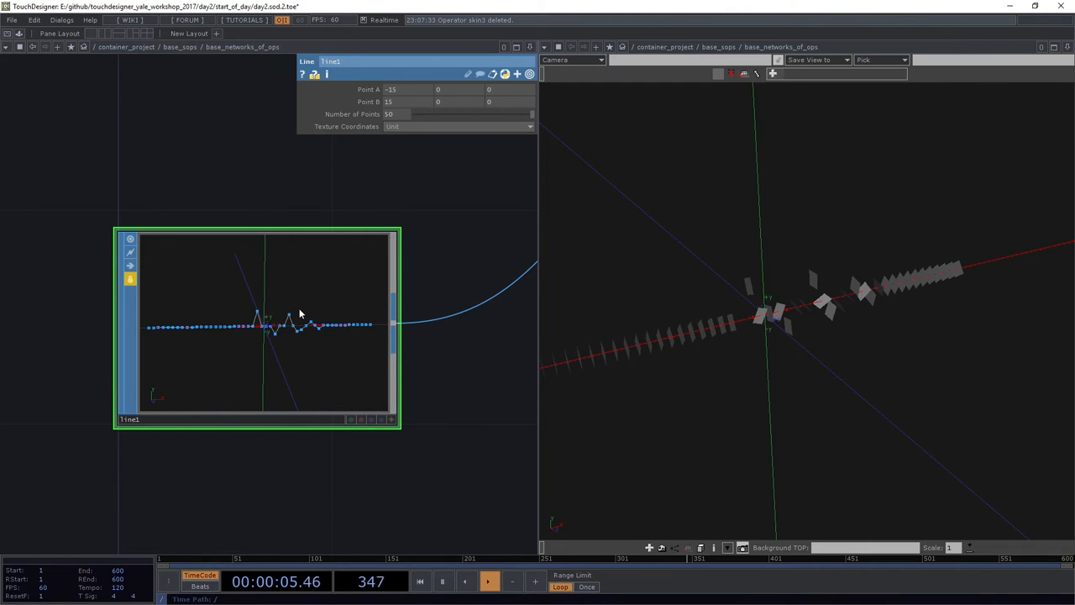
left_click(128, 280)
left_click(192, 100)
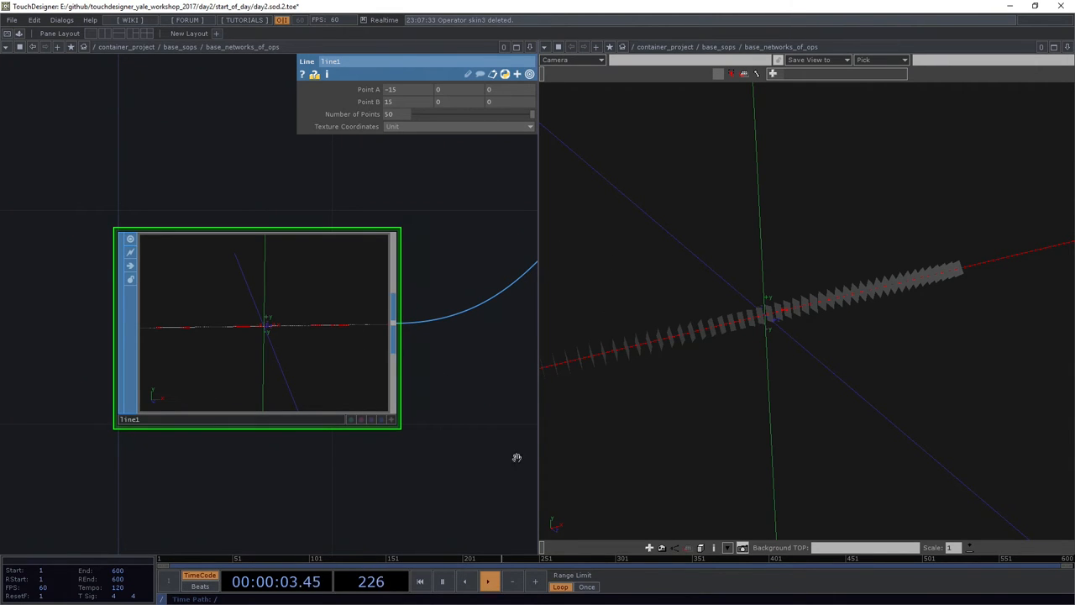
scroll(437, 423, "down", 1)
scroll(308, 331, "down", 3)
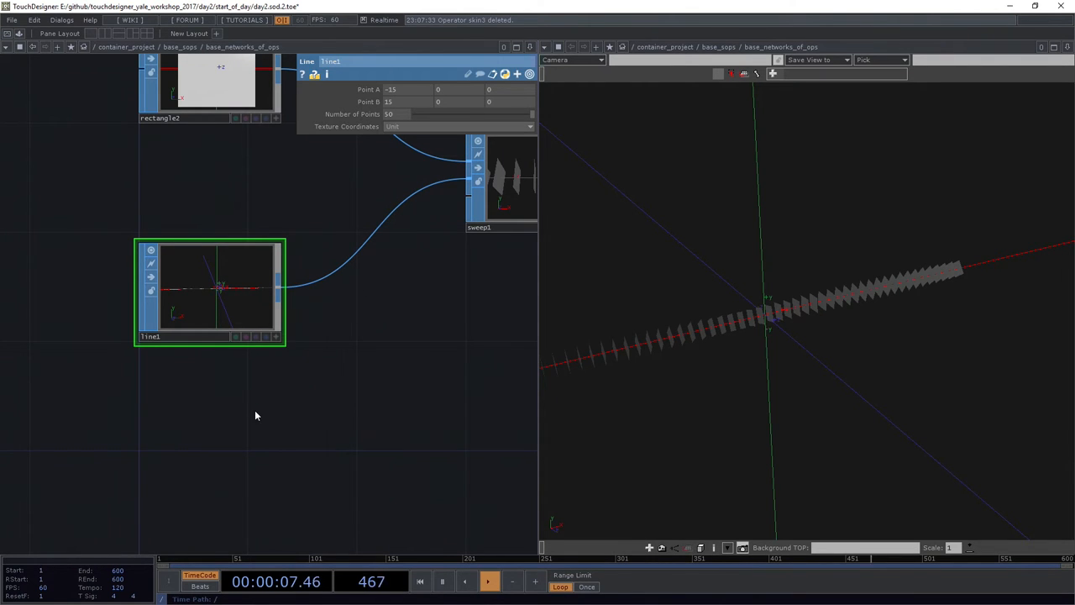
- Create a Pattern CHOP, pattern1, placed below line1 in the network
key("Tab")
type("p")
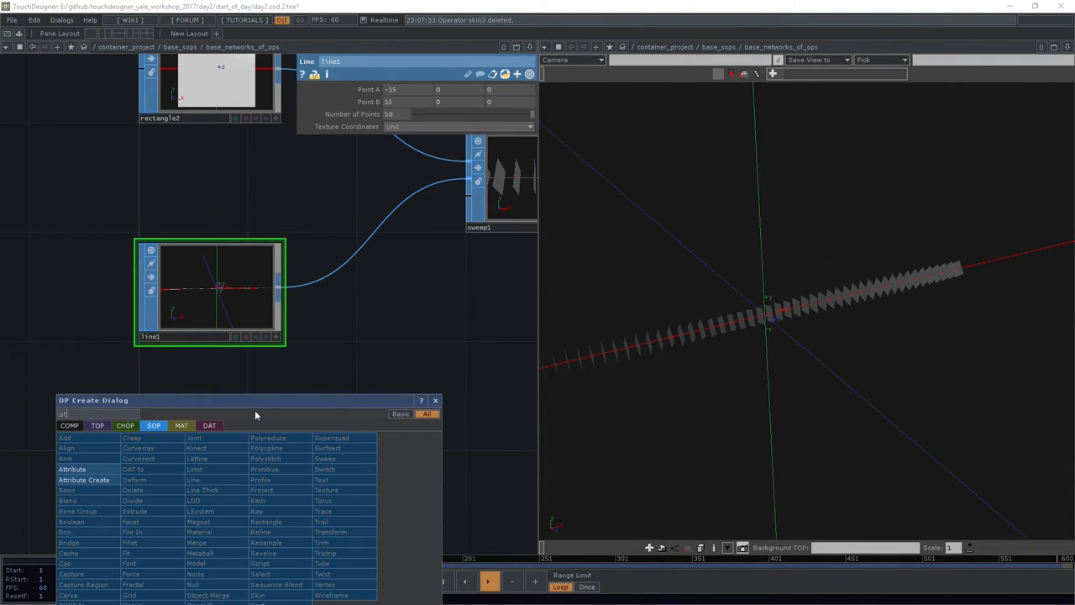
type("at")
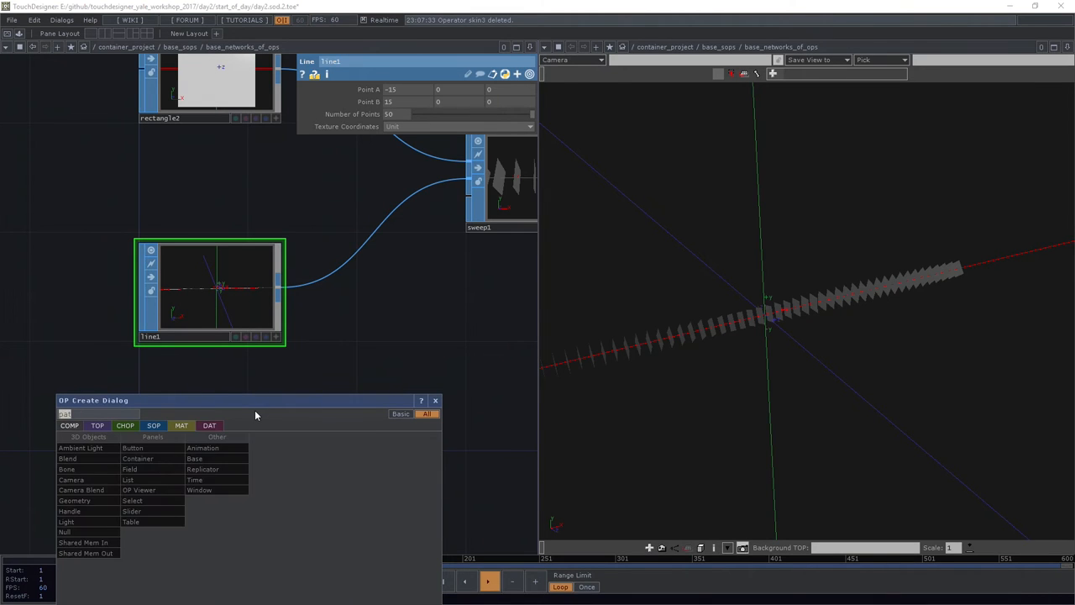
left_click(98, 425)
left_click(123, 426)
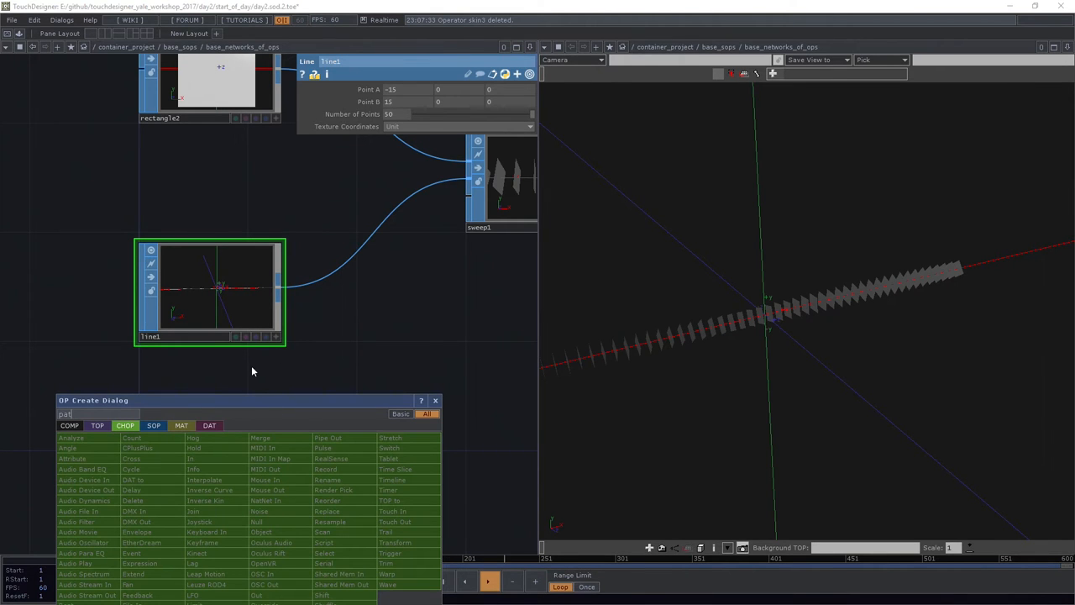
left_click(346, 482)
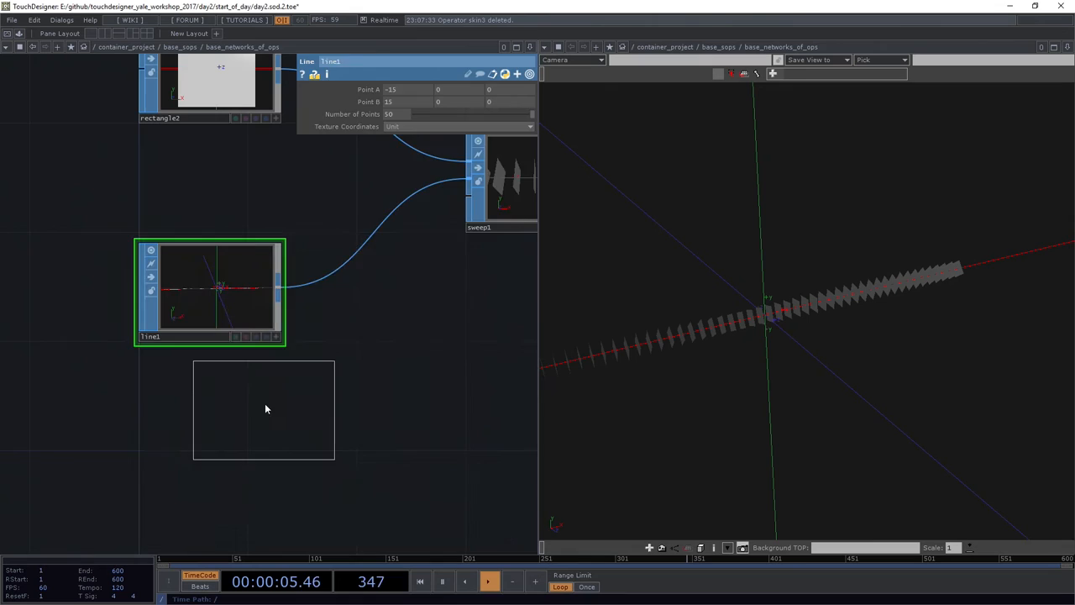
left_click(265, 404)
left_click(183, 418)
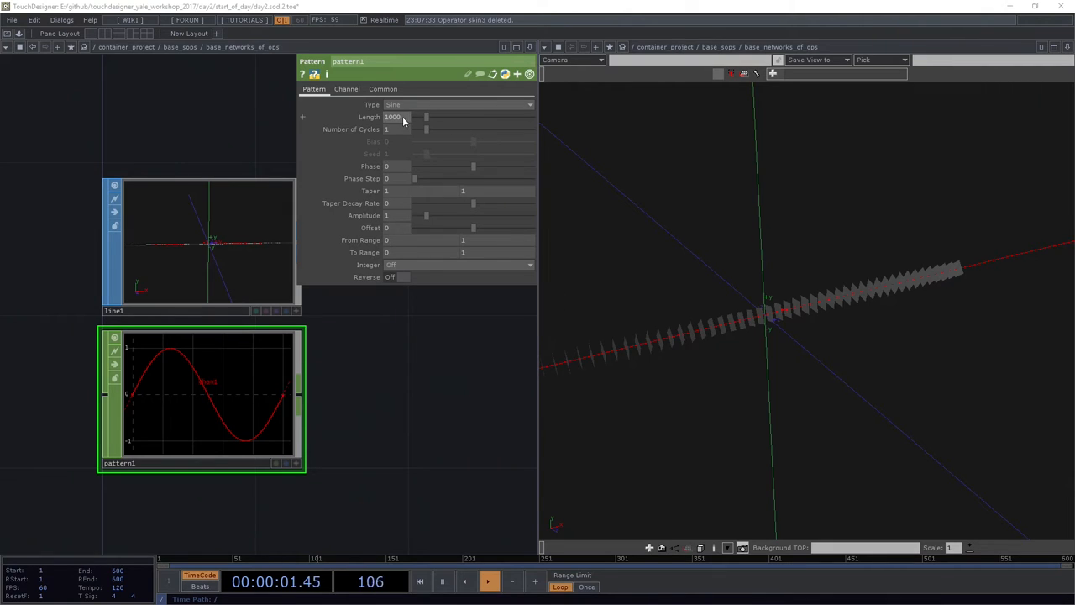
key("BackSpace")
key("Return")
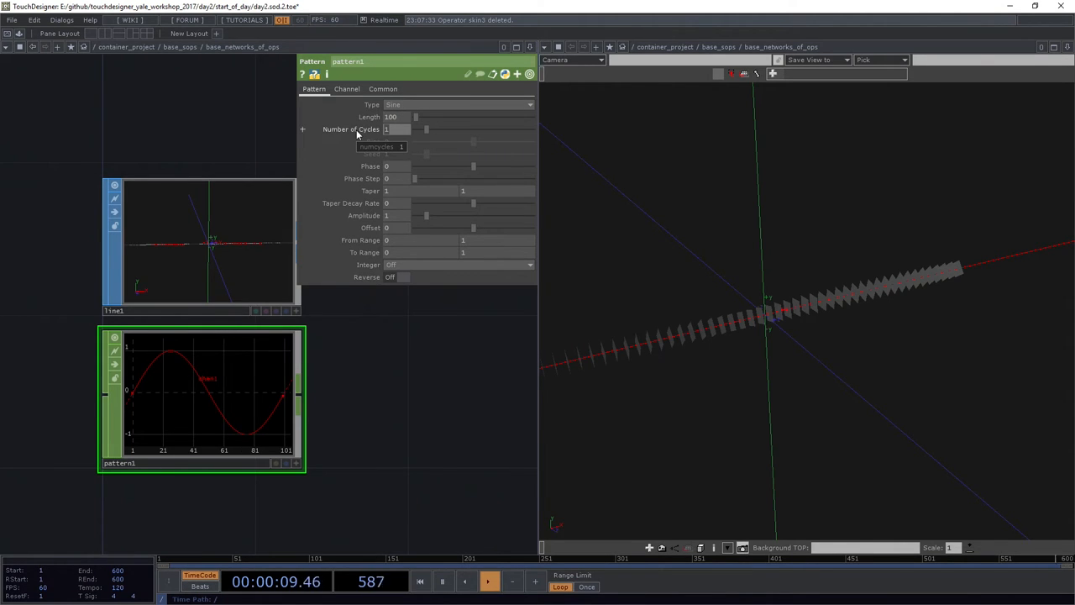
left_click(397, 128)
type("5")
key("Return")
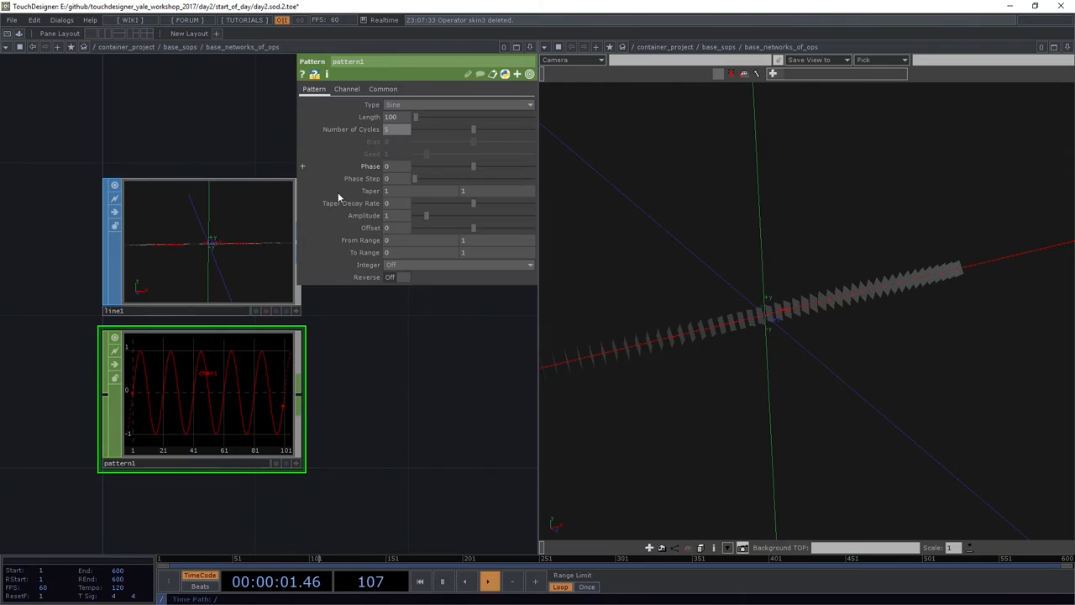
scroll(361, 202, "down", 3)
scroll(314, 377, "down", 2)
scroll(311, 382, "up", 3)
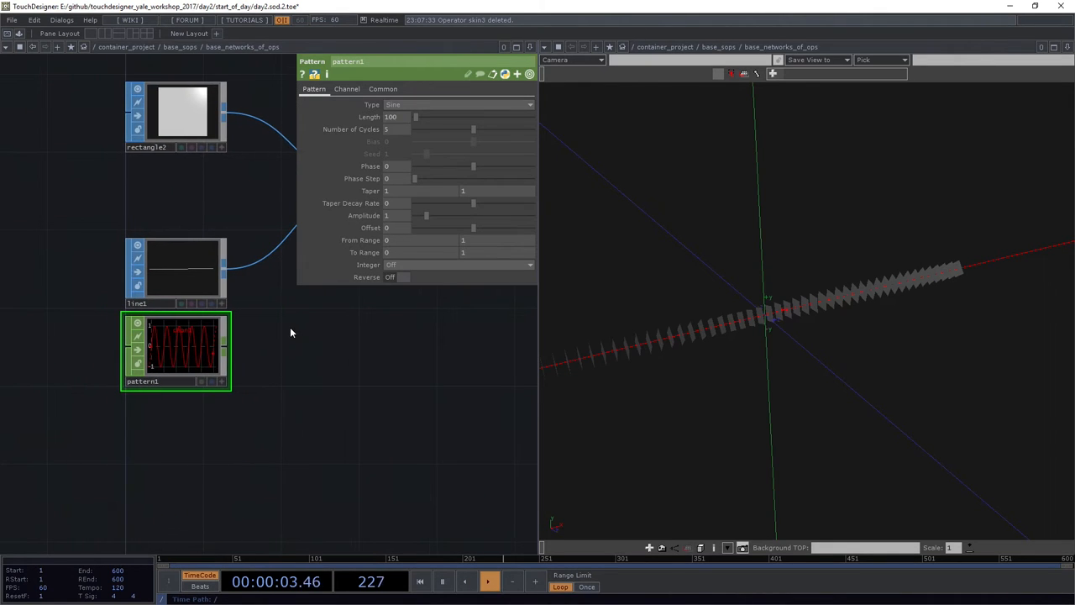
scroll(281, 404, "up", 1)
scroll(259, 439, "up", 2)
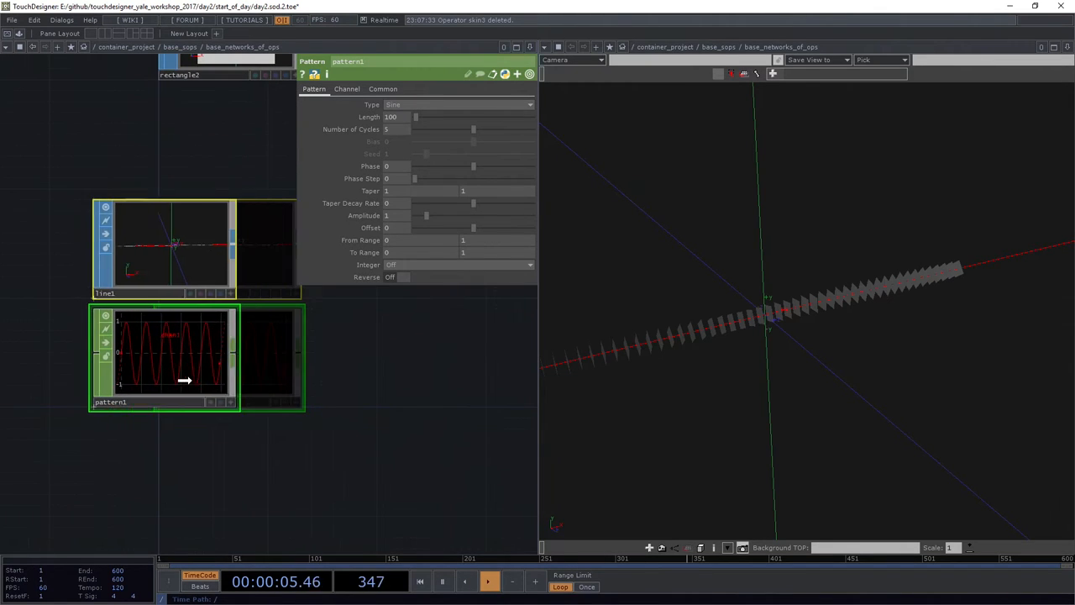
left_click_drag(184, 381, 143, 379)
mouse_move(153, 447)
left_mouse_down()
mouse_move(308, 371)
mouse_move(163, 370)
left_mouse_up()
scroll(244, 378, "up", 2)
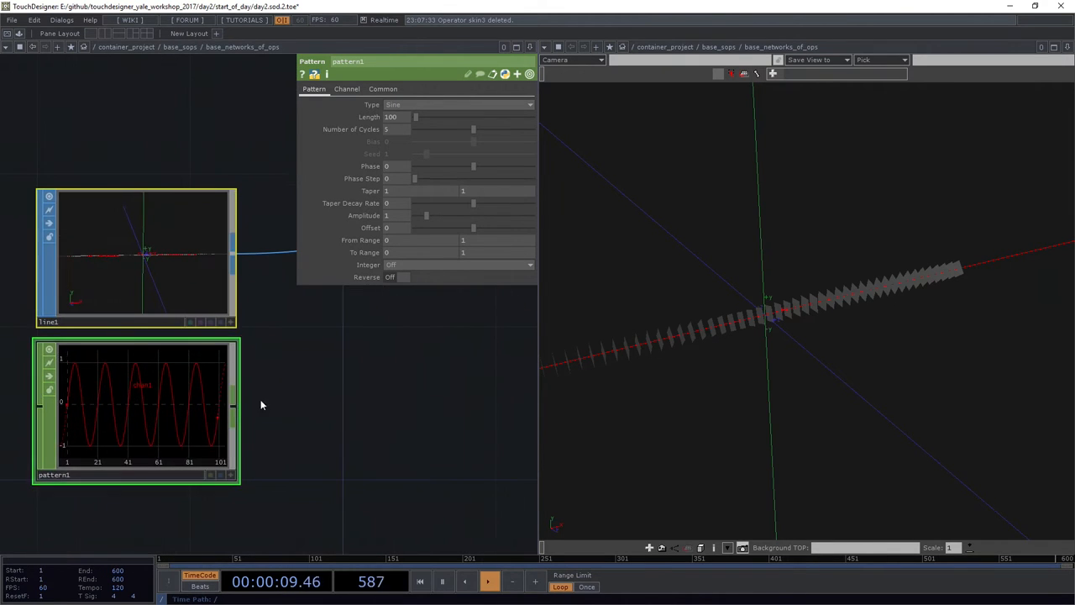
left_click_drag(260, 405, 327, 408)
scroll(321, 355, "down", 1)
scroll(252, 344, "down", 1)
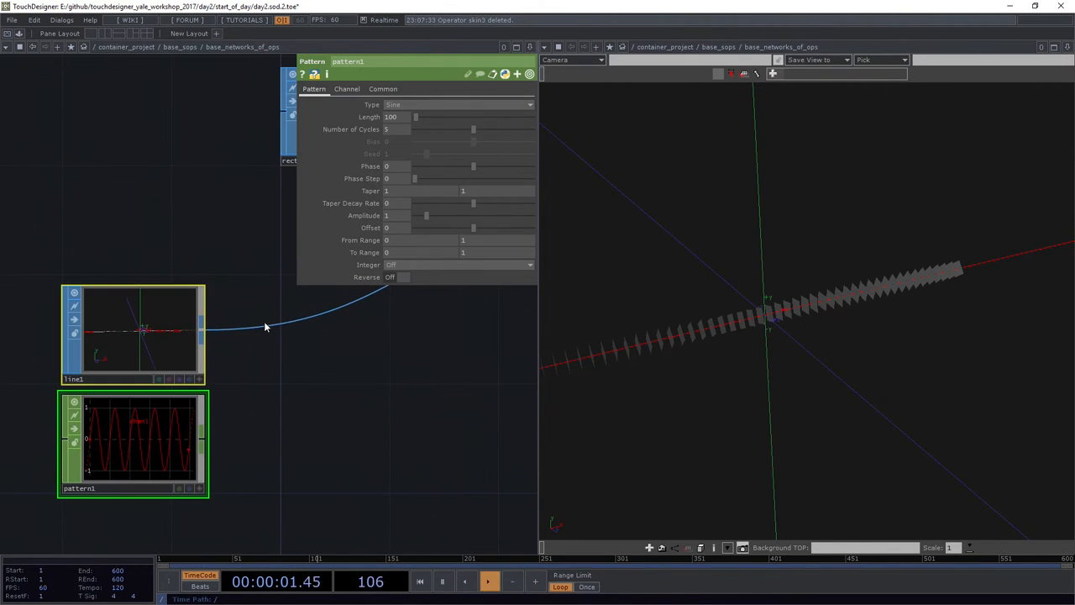
- Insert a CHOP to SOP, chopto1, on the wire after line1 and set pattern1 as its CHOP
right_click(265, 327)
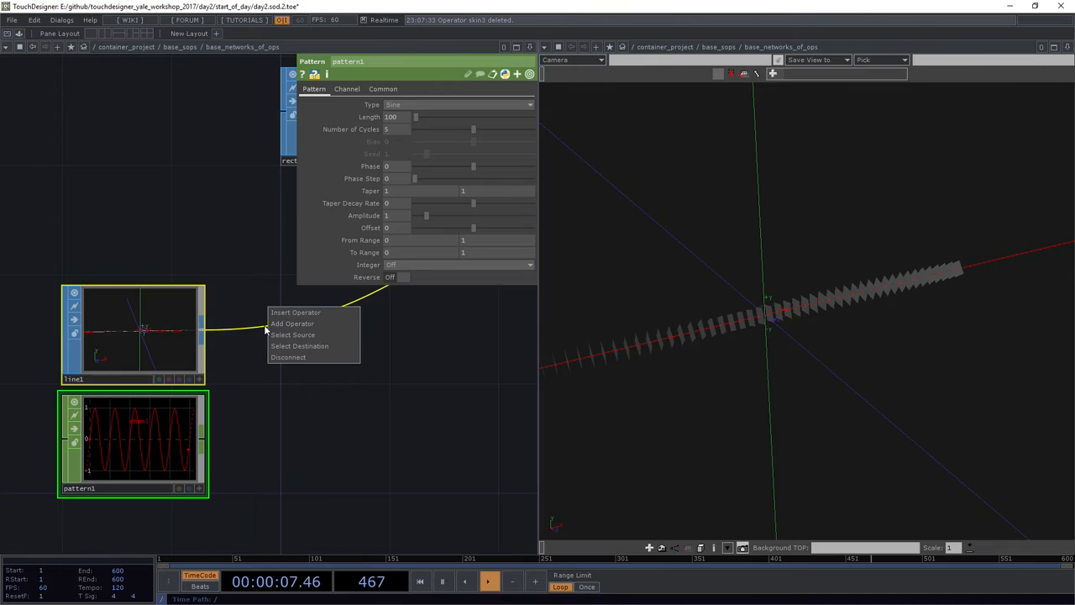
left_click(301, 312)
type("chop")
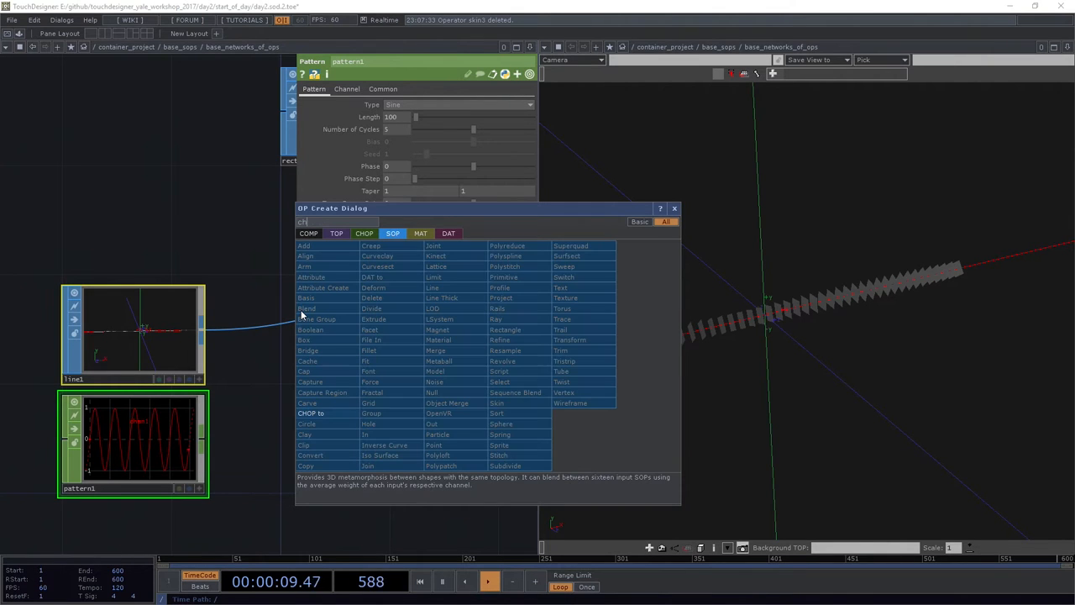
left_click(340, 415)
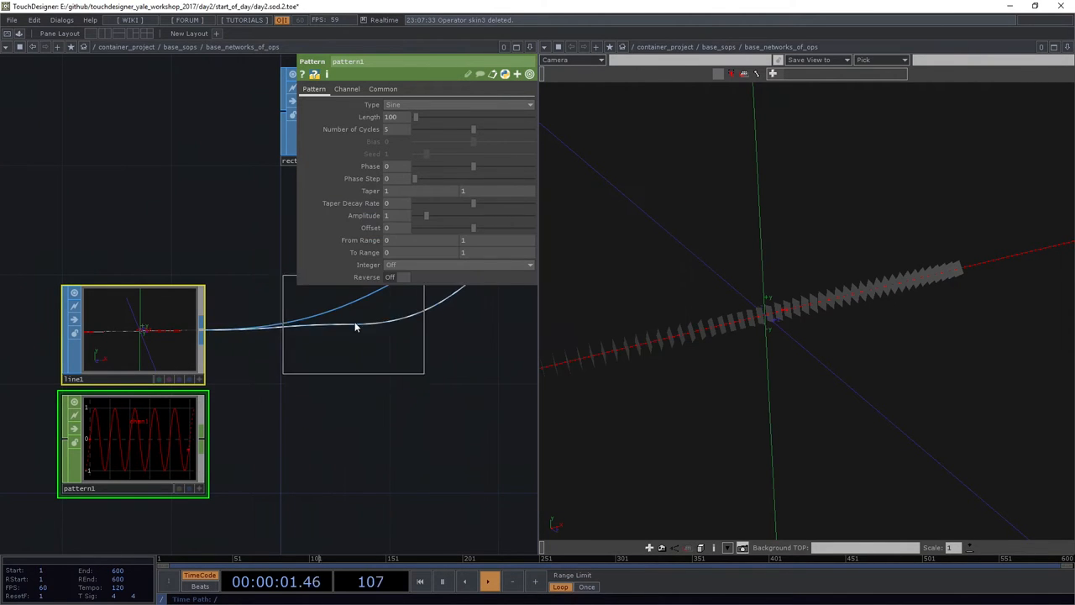
left_click(355, 319)
scroll(336, 357, "up", 3)
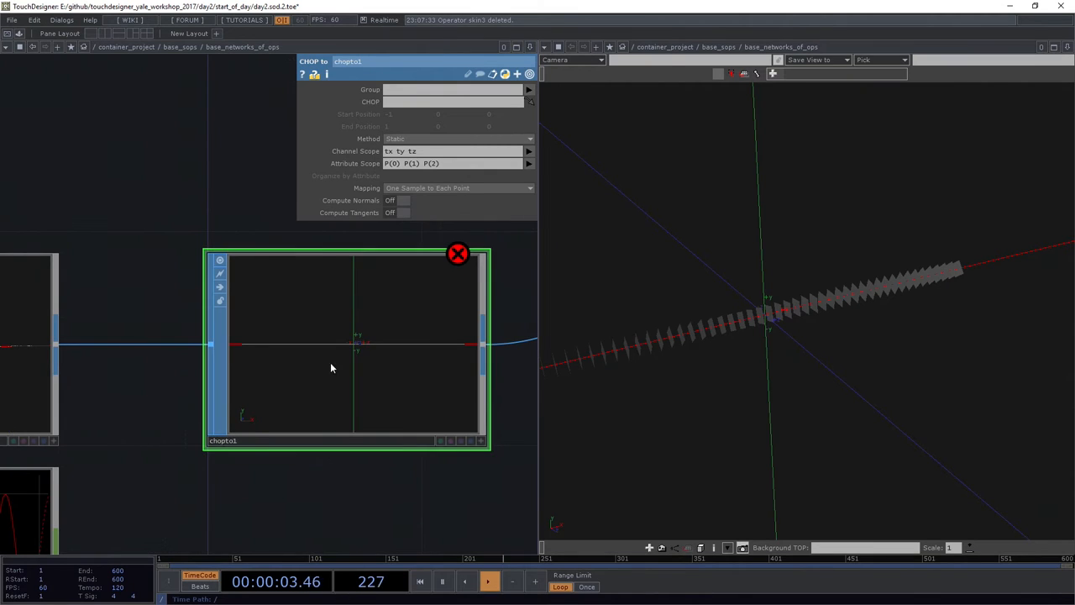
scroll(277, 445, "down", 2)
left_click_drag(274, 443, 316, 437)
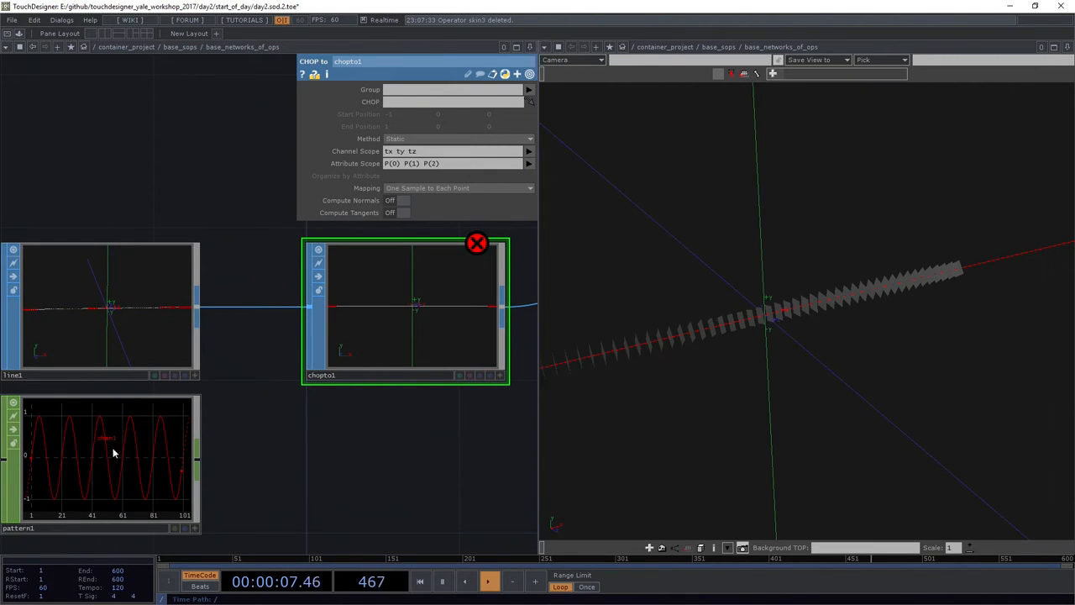
left_click_drag(114, 451, 432, 107)
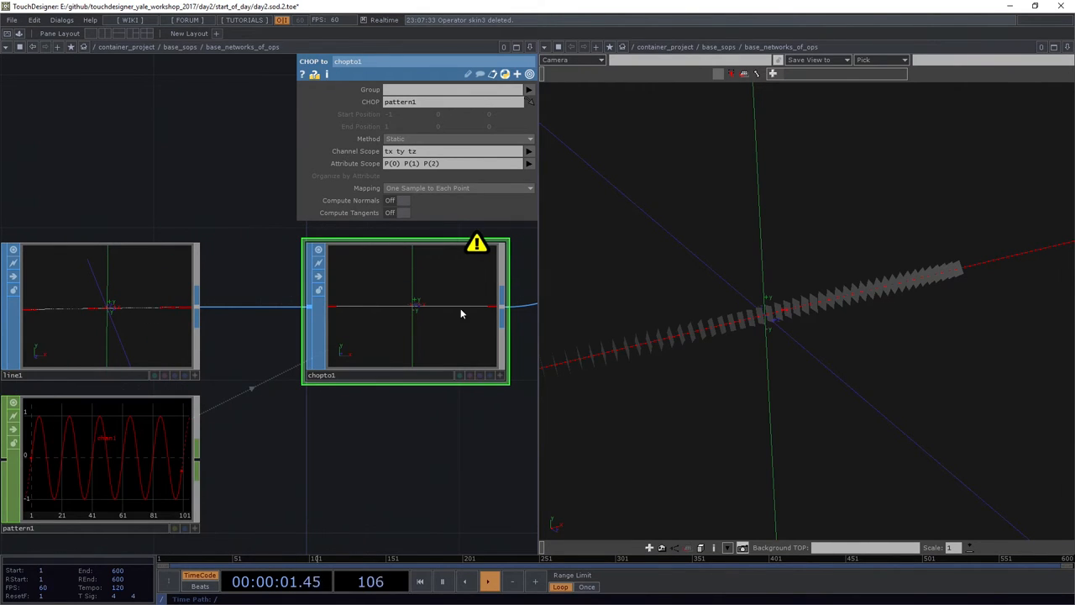
- Set chopto1's Channel Scope to chan1 and Attribute Scope to P(1) so the sweep follows the sine
left_click(453, 163)
key("BackSpace")
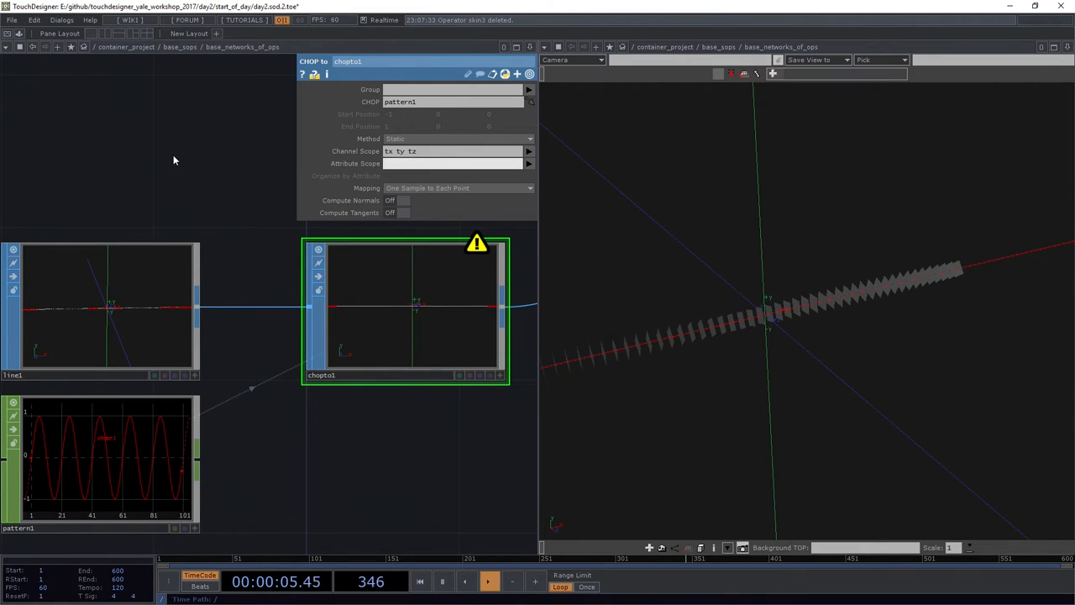
key("shift+Tab")
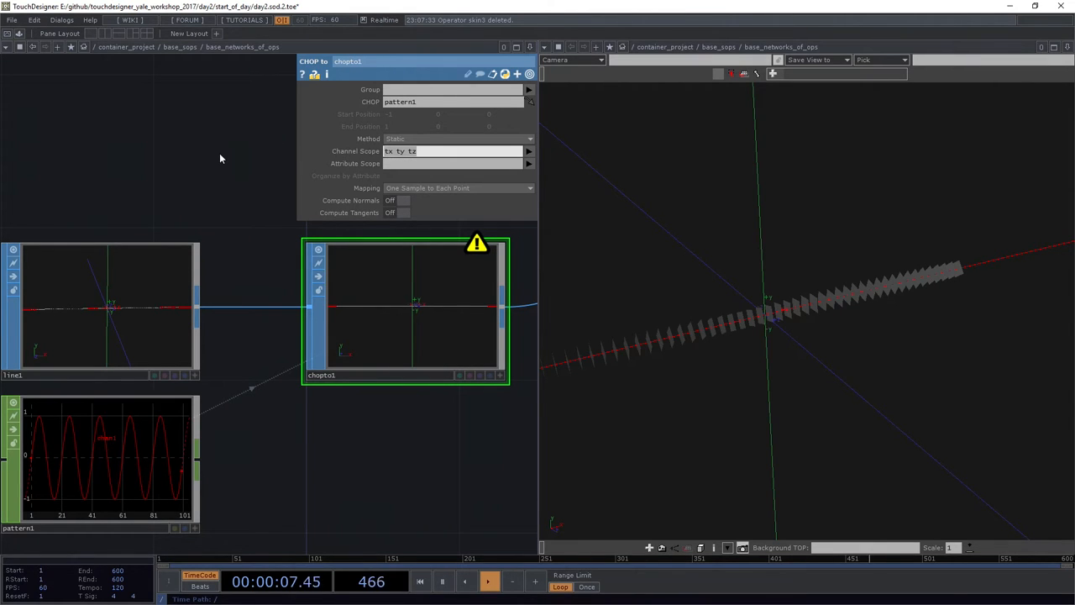
key("BackSpace")
left_click(283, 407)
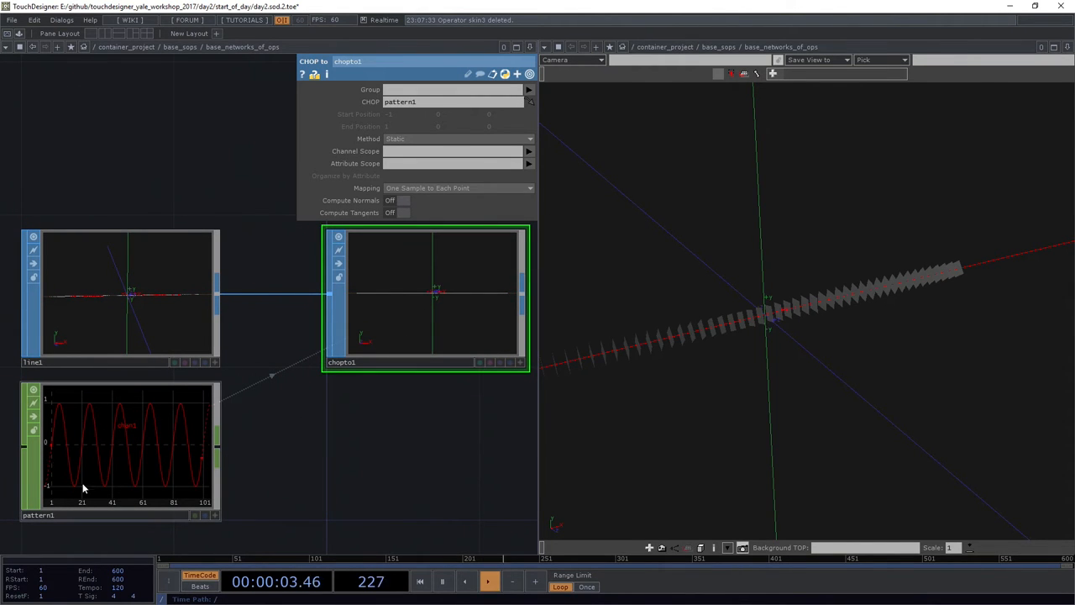
left_click(435, 156)
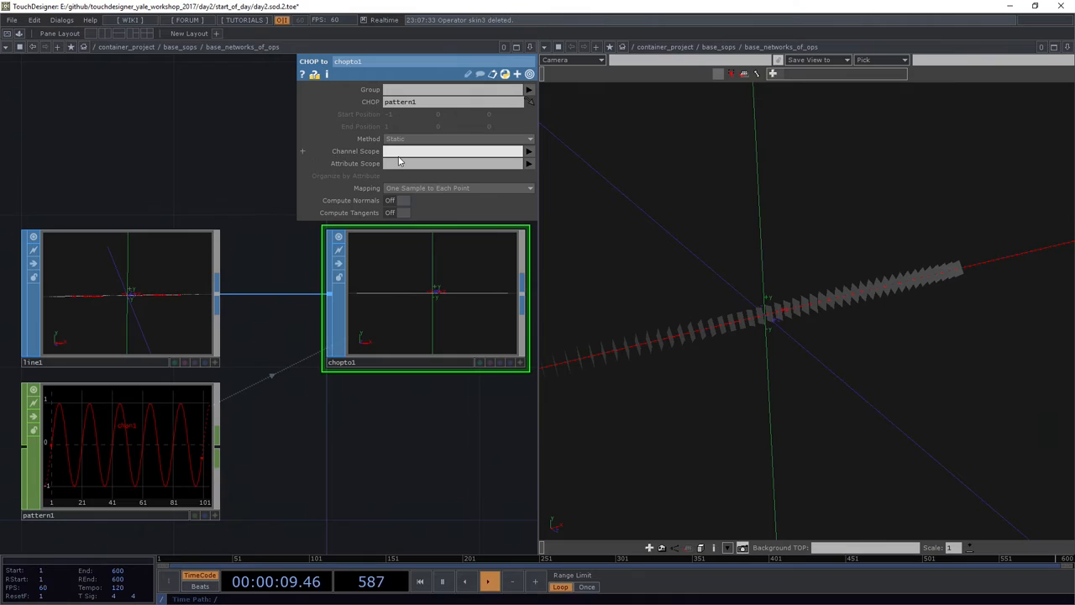
type("chan1")
key("Return")
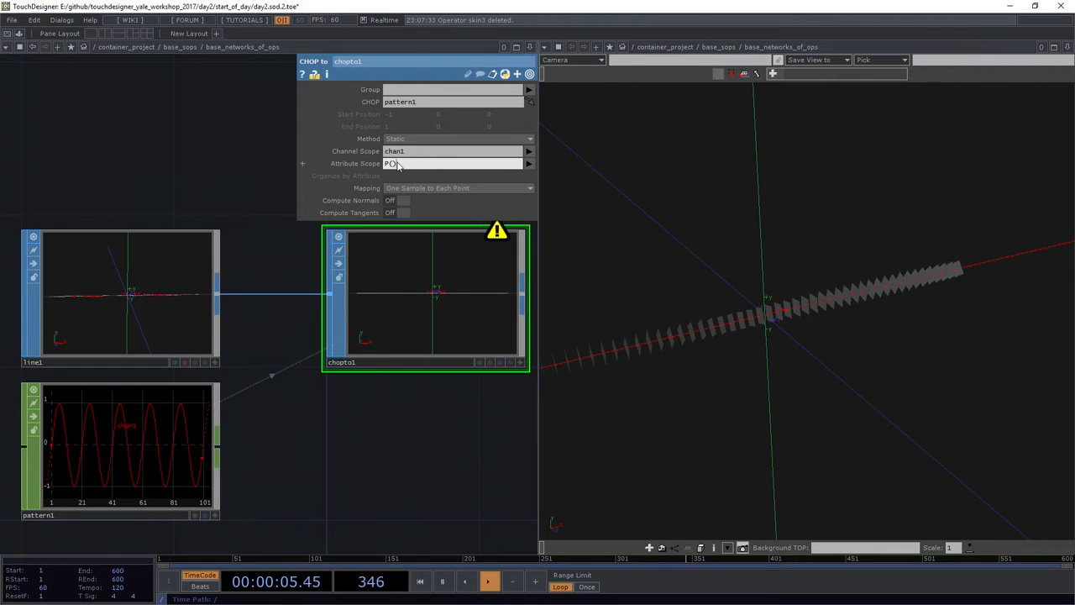
type("1)")
key("Return")
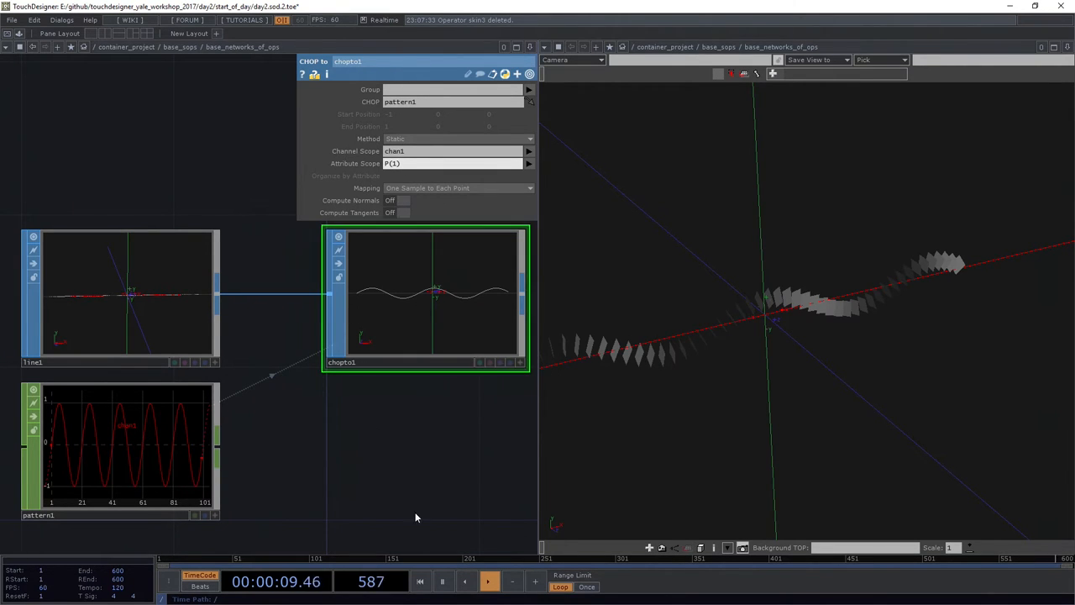
scroll(363, 436, "down", 2)
scroll(363, 436, "down", 2)
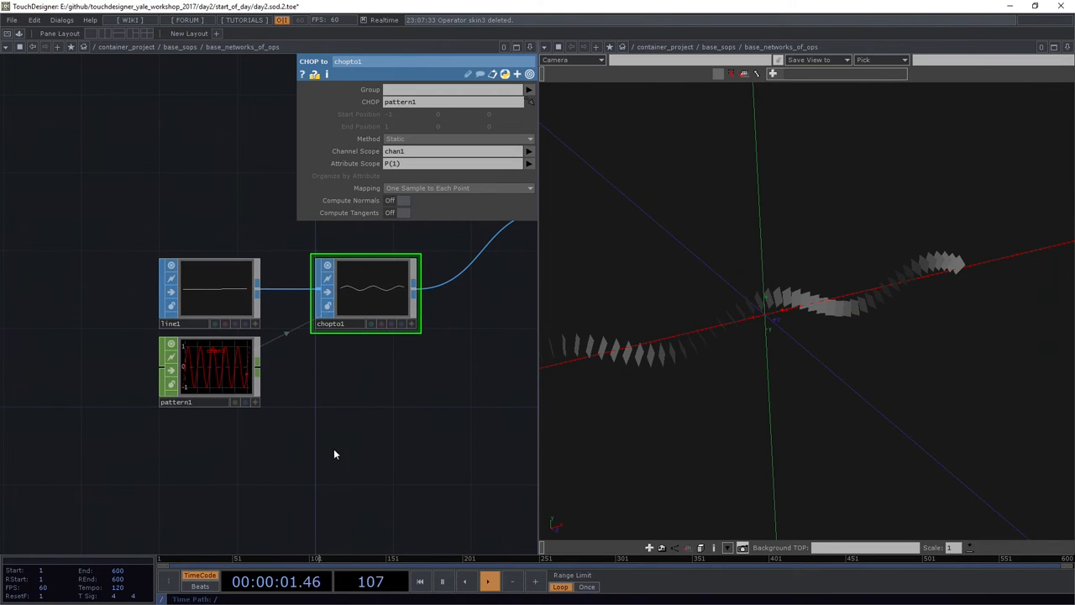
- Recenter the network on the three nodes and bring the CHOP to SOP wiki page into view
mouse_move(406, 379)
left_mouse_down()
mouse_move(277, 305)
mouse_move(240, 212)
left_mouse_up()
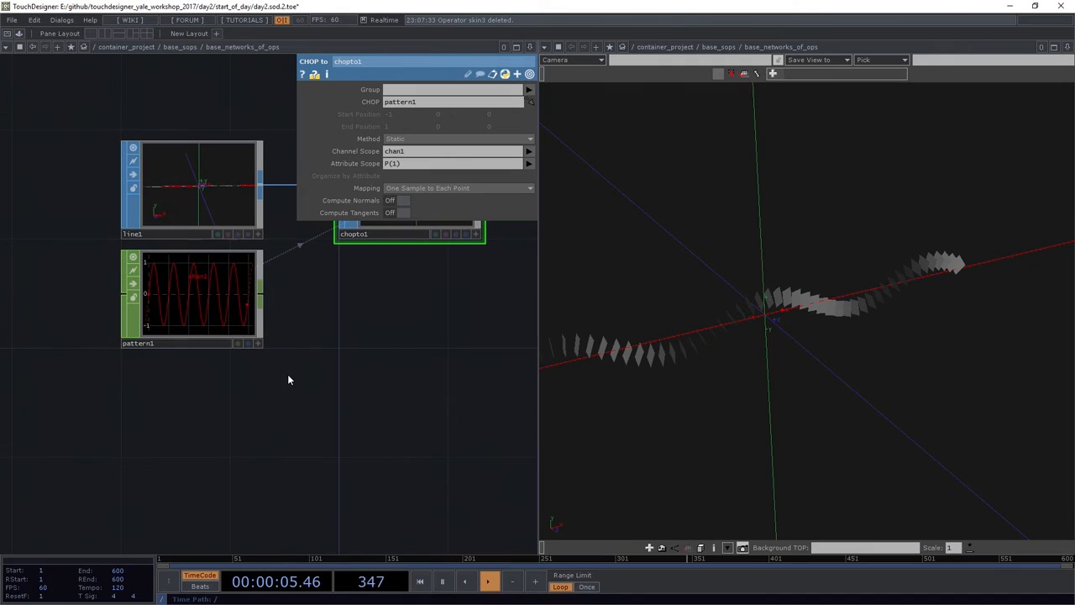
left_click_drag(308, 412, 379, 267)
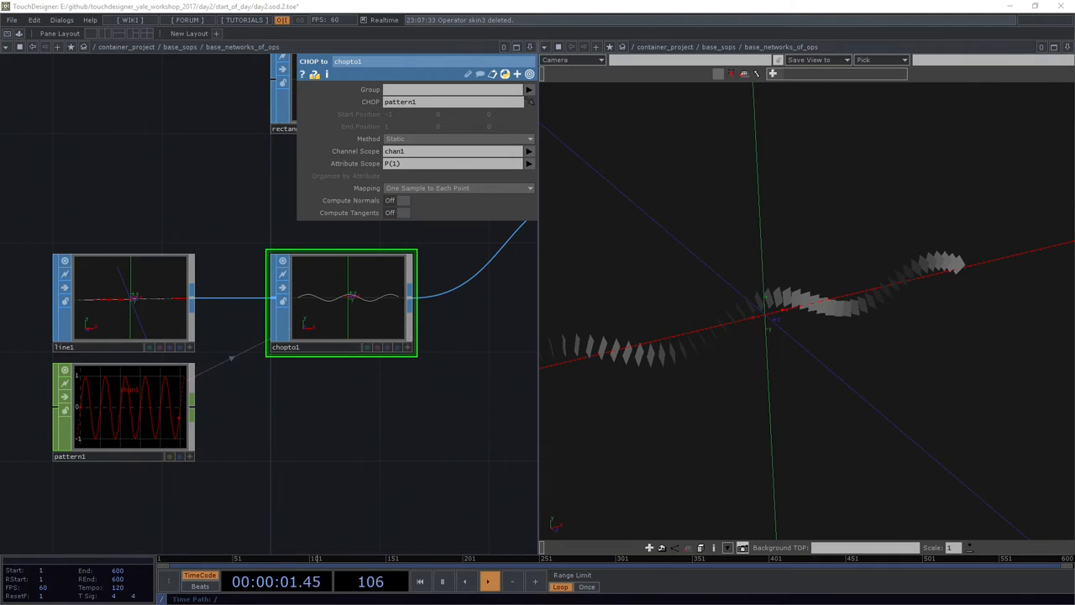
left_click_drag(924, 225, 601, 38)
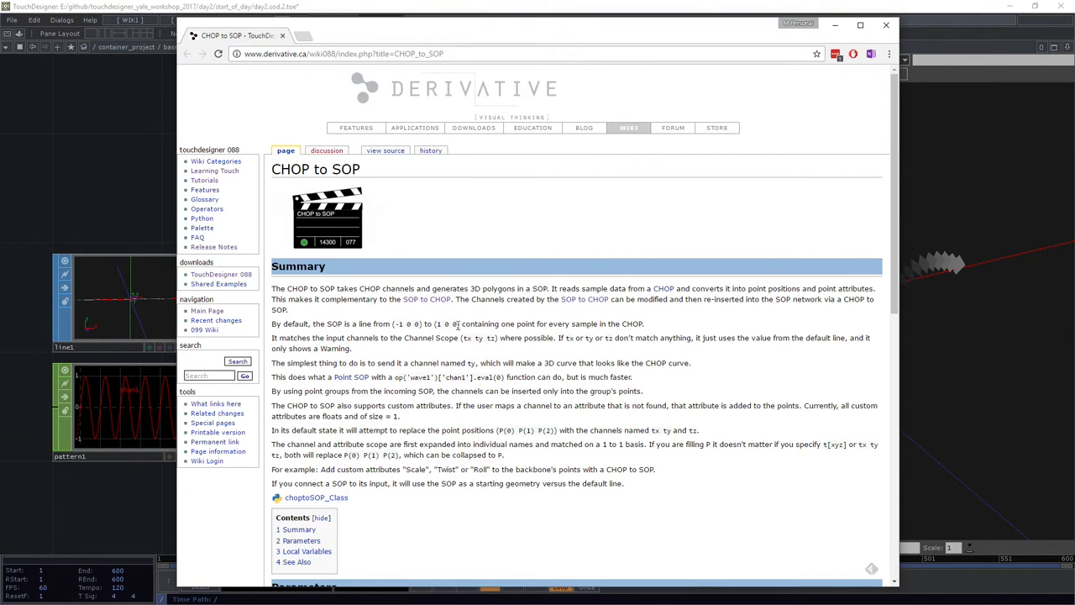
scroll(458, 323, "down", 3)
scroll(451, 313, "down", 1)
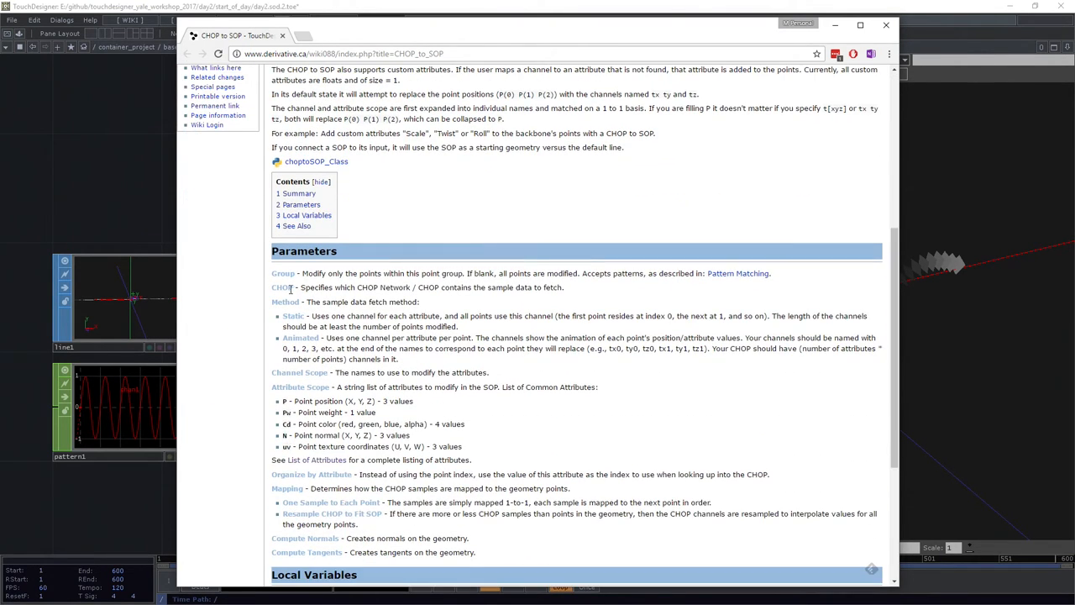
scroll(344, 309, "down", 1)
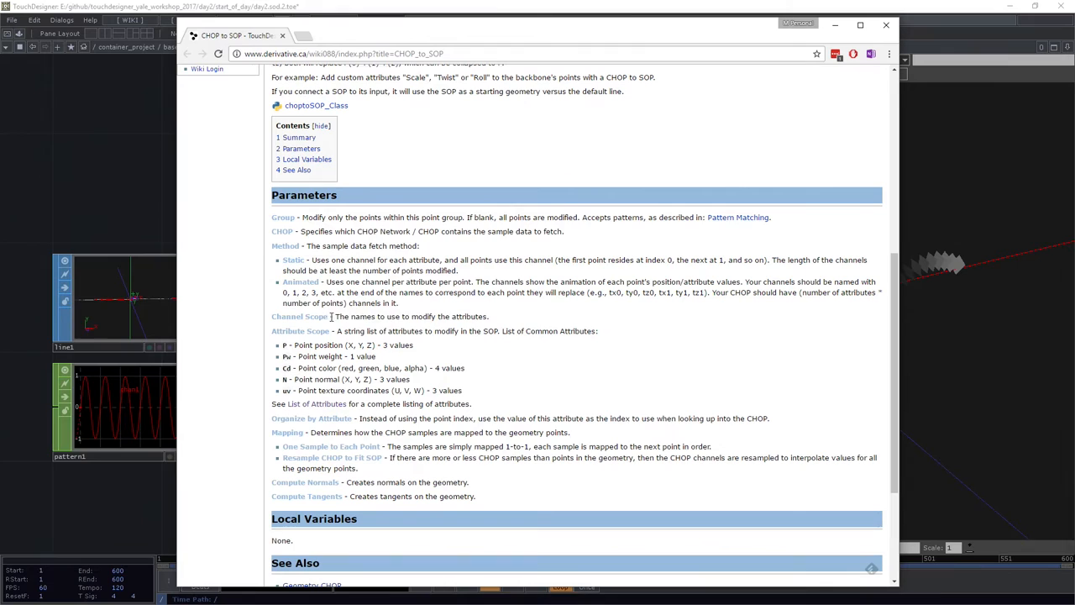
left_click_drag(332, 317, 452, 316)
left_click_drag(376, 317, 489, 316)
left_click(476, 318)
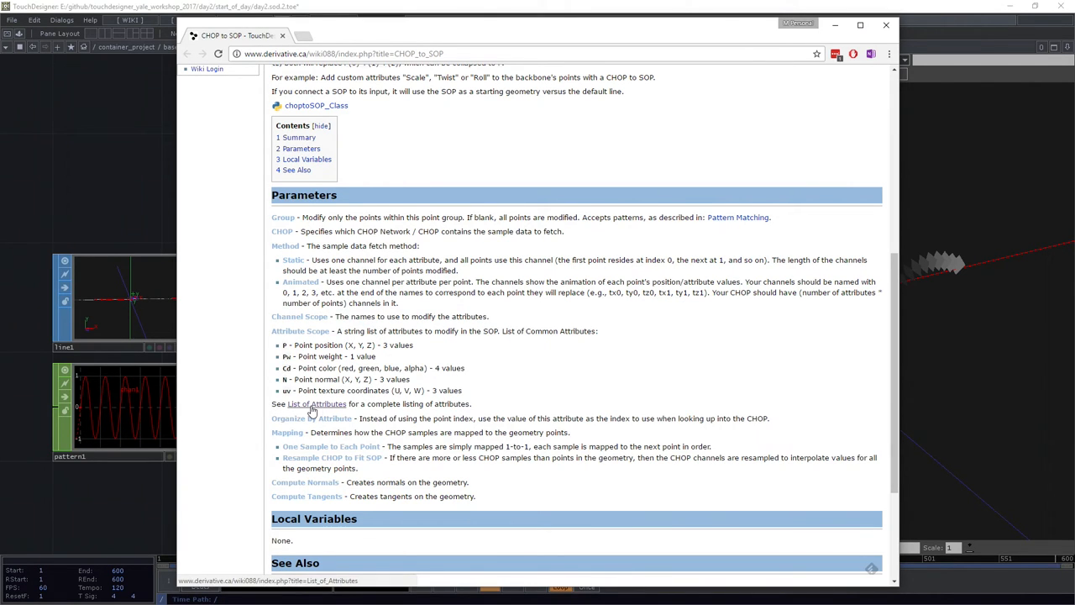
left_click(312, 406)
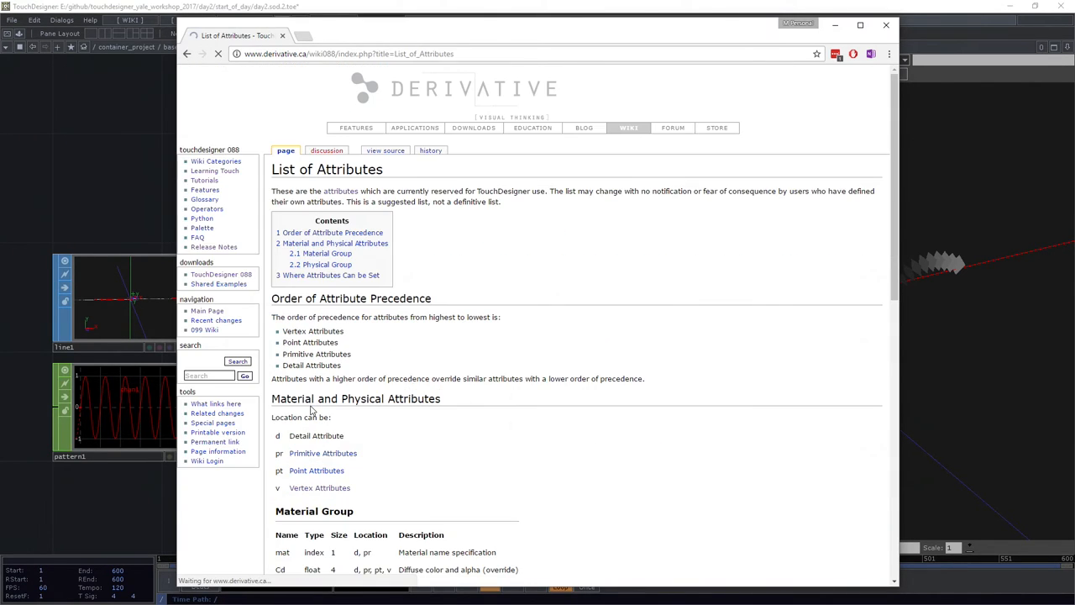
scroll(319, 403, "down", 1)
scroll(328, 393, "down", 1)
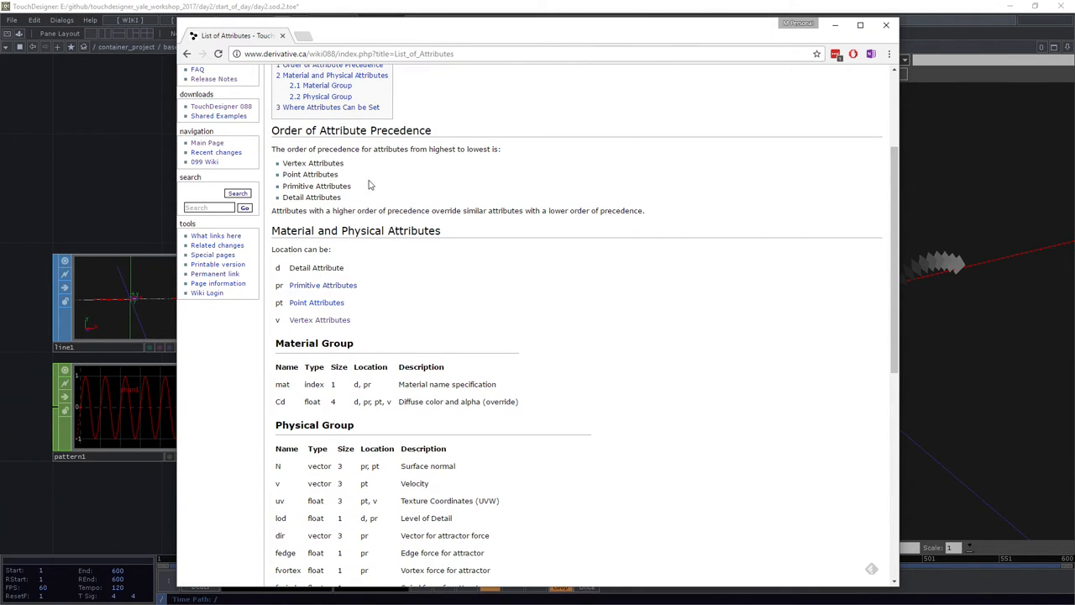
scroll(532, 272, "down", 1)
scroll(533, 272, "down", 1)
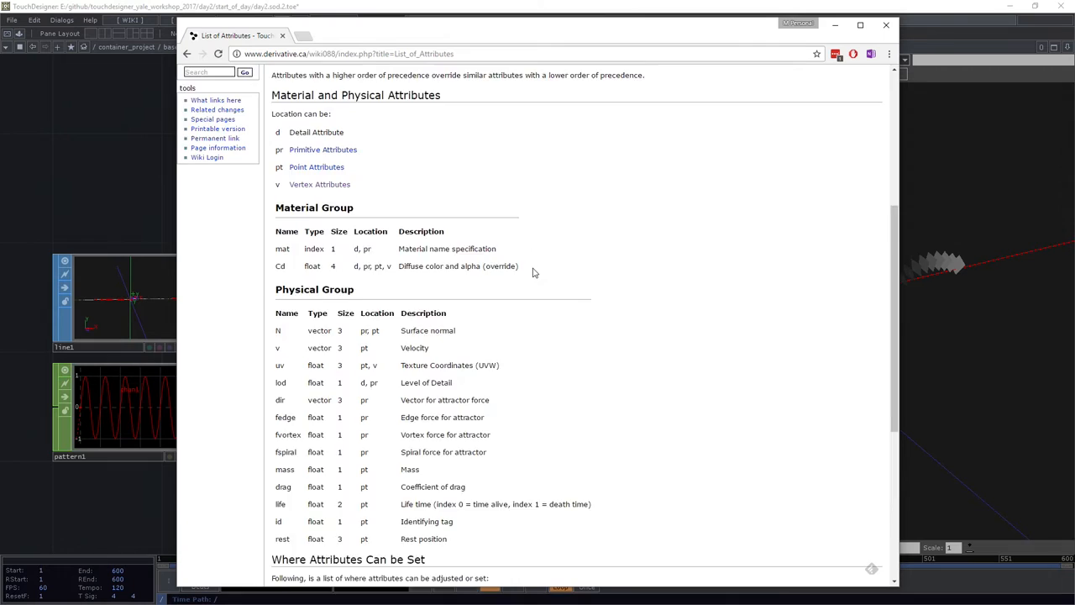
scroll(532, 273, "down", 1)
scroll(533, 272, "down", 1)
scroll(533, 273, "down", 1)
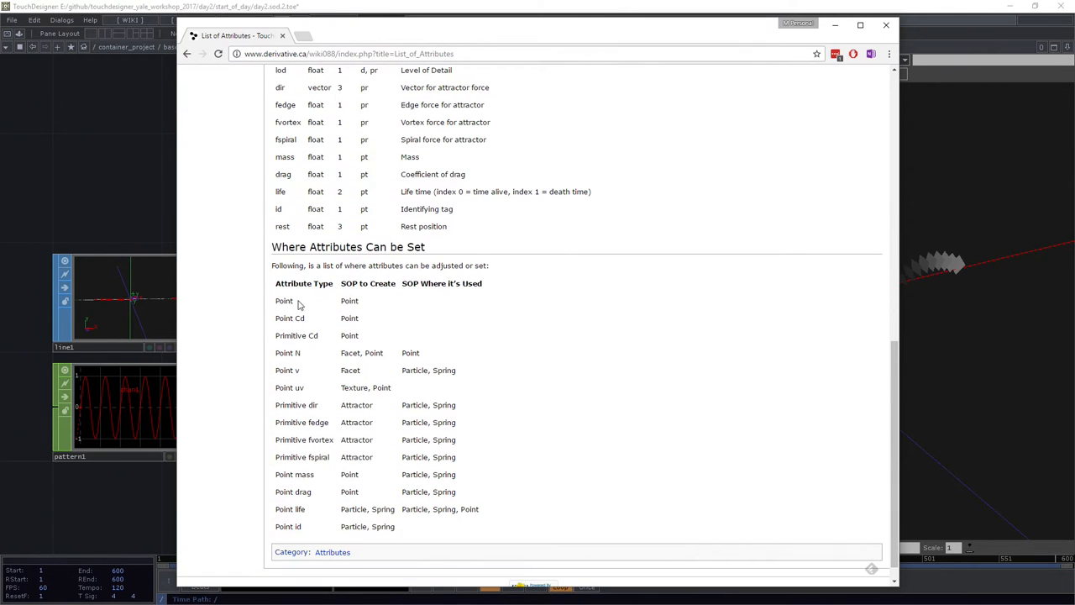
left_click(187, 54)
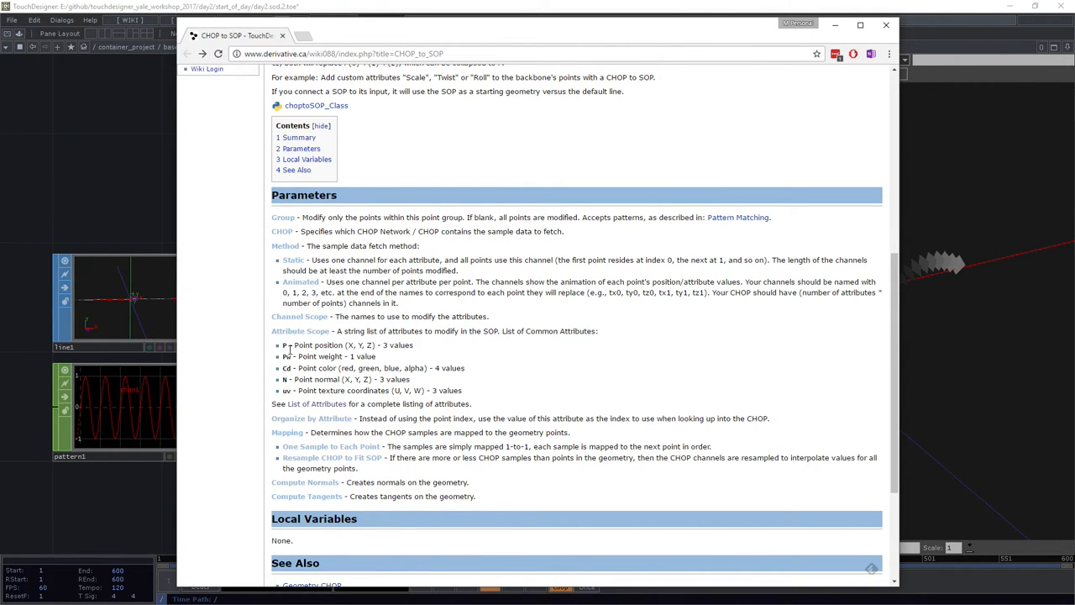
left_click_drag(289, 346, 394, 347)
left_click(421, 357)
left_click_drag(288, 346, 281, 349)
left_click(324, 347)
- Return from the help page, leave chopto1's Attribute Scope at P(1), and start adding a new operator
left_click(886, 24)
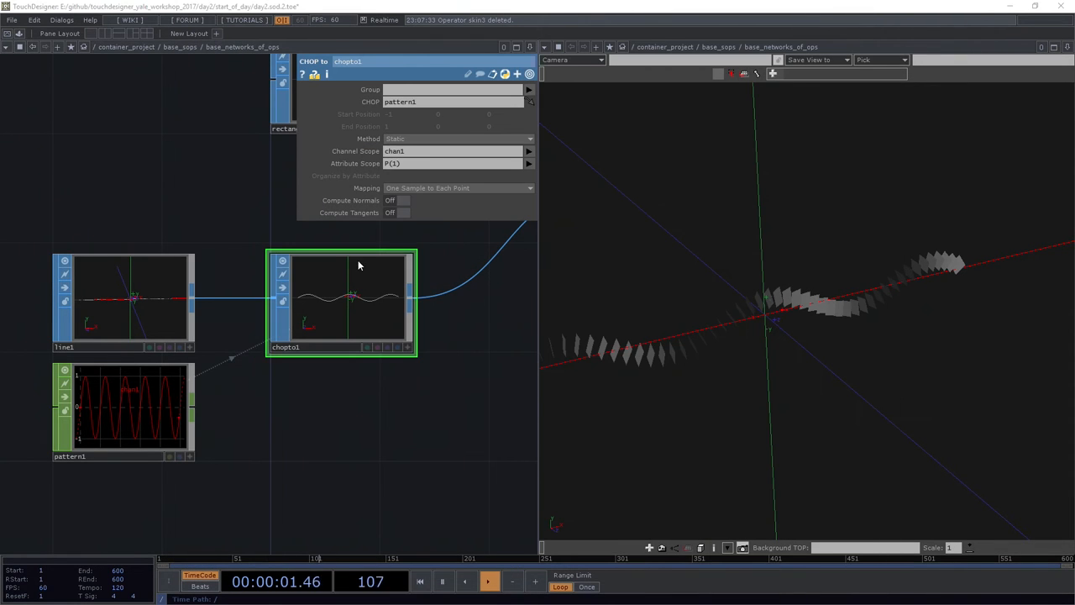
left_click(386, 167)
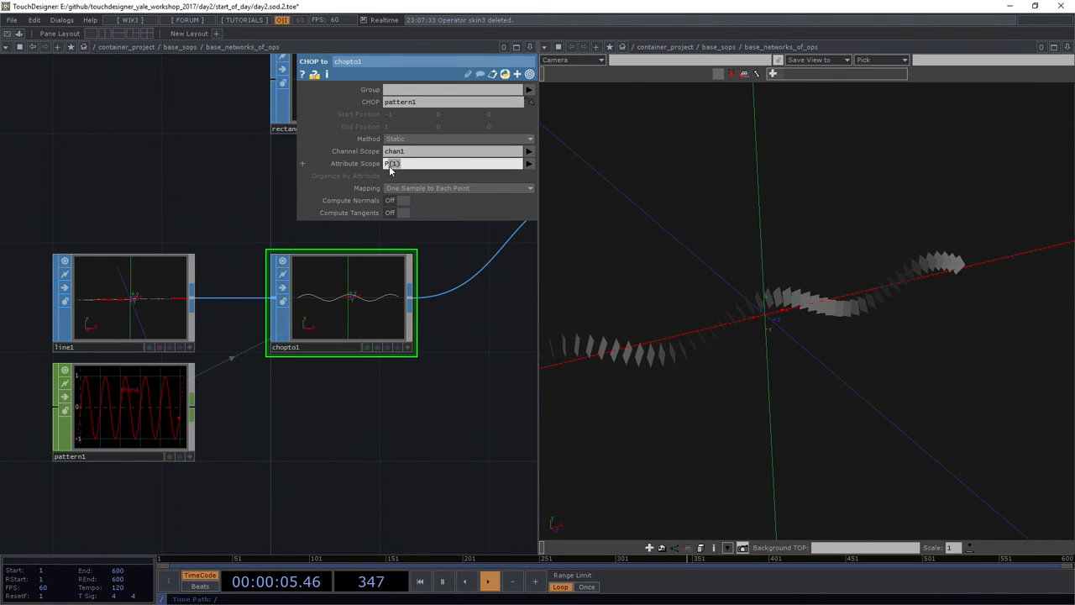
key("Return")
scroll(367, 451, "down", 2)
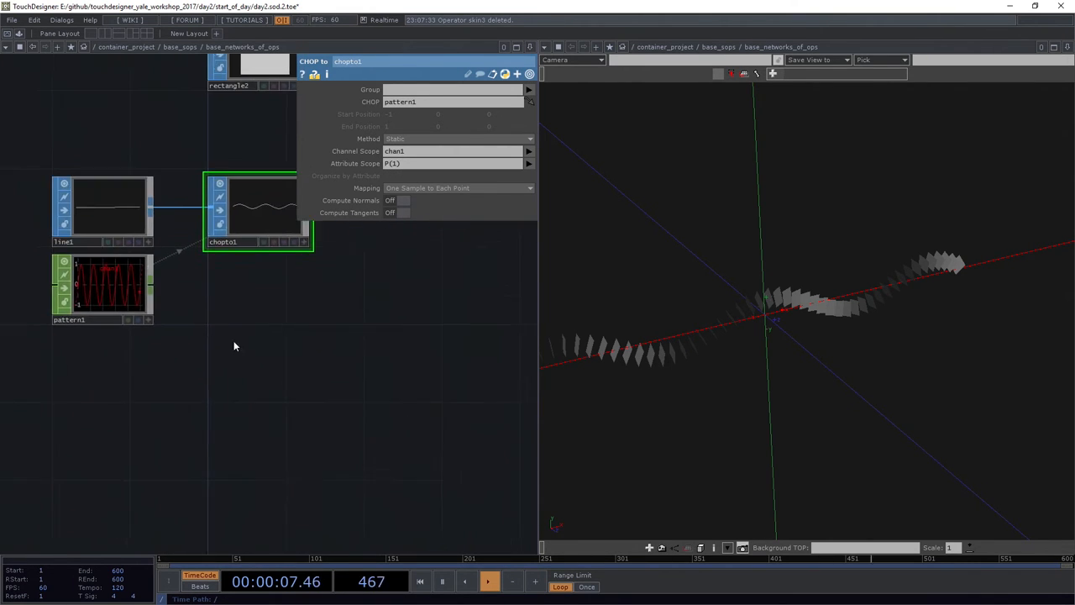
key("Tab")
- Add a SOP to DAT, sopto1, above line1 with line1 as its source geometry
left_click(168, 235)
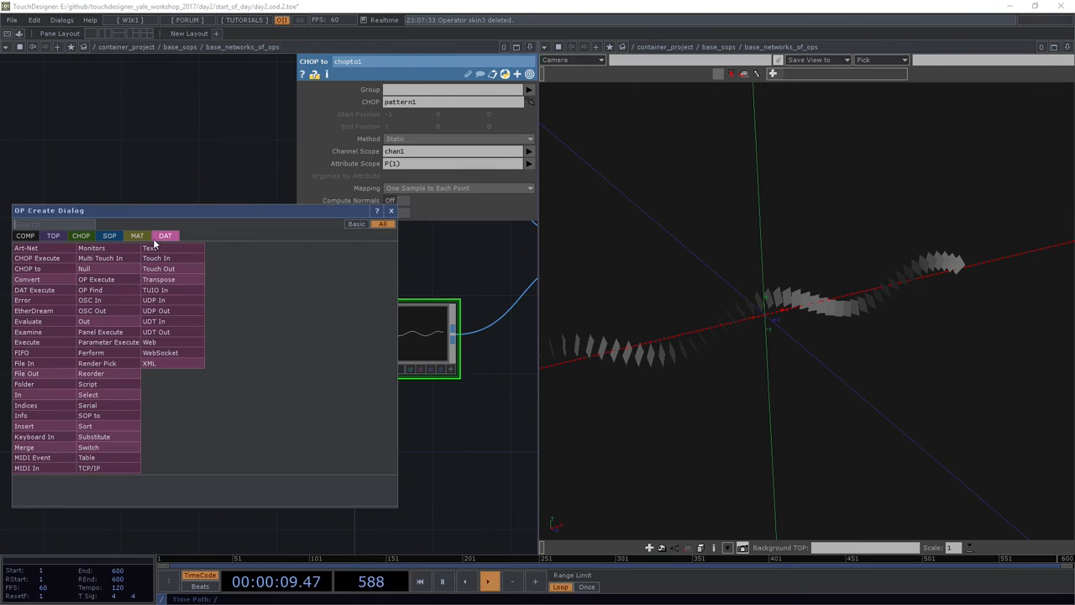
type("sop")
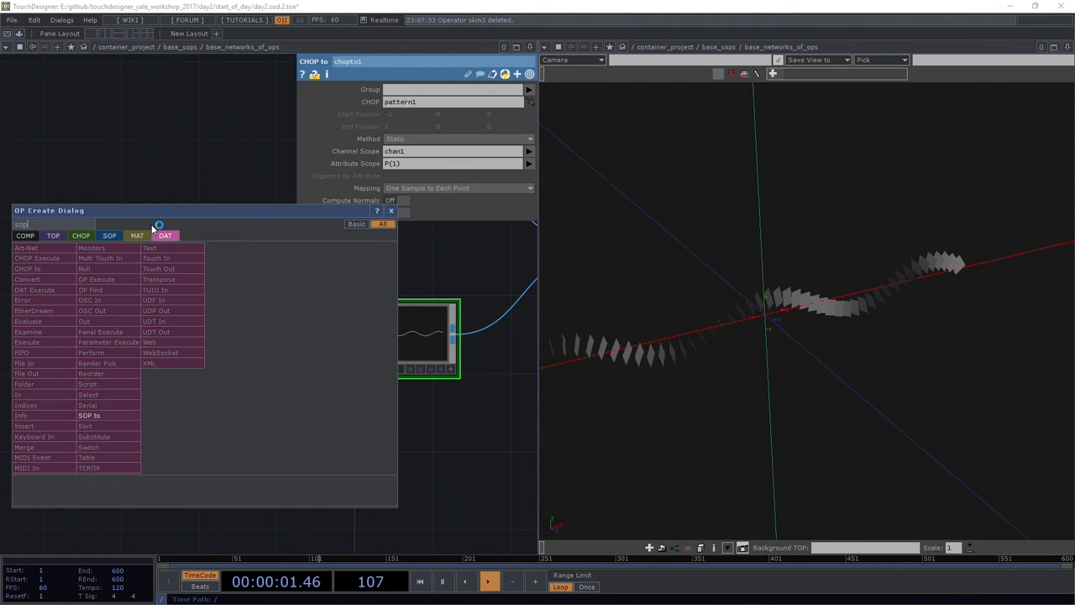
left_click(115, 418)
left_click(282, 252)
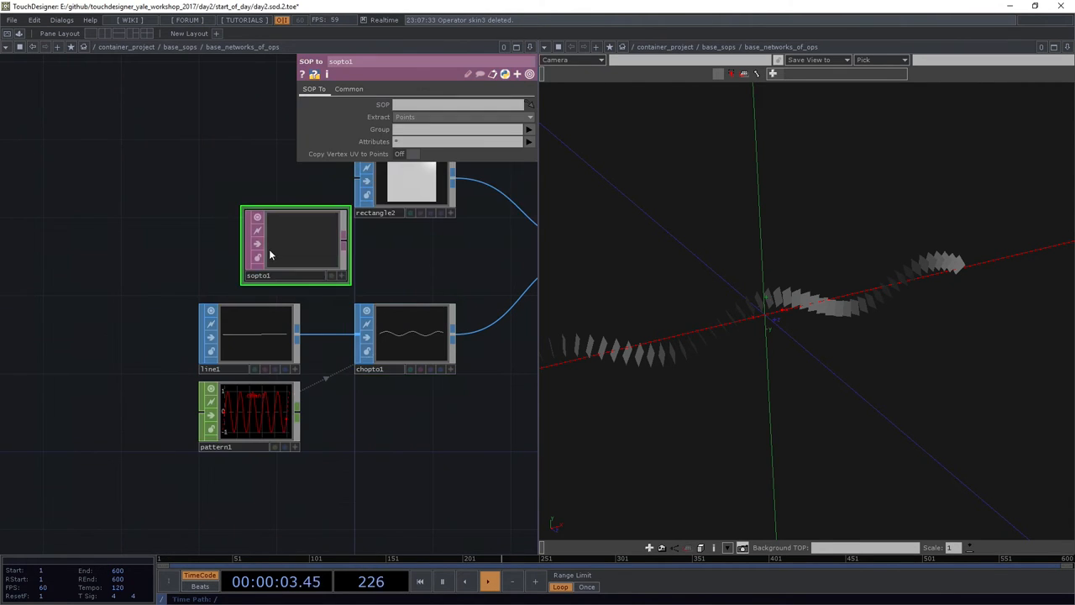
scroll(282, 252, "up", 3)
left_click(181, 300)
left_click_drag(208, 379, 215, 261)
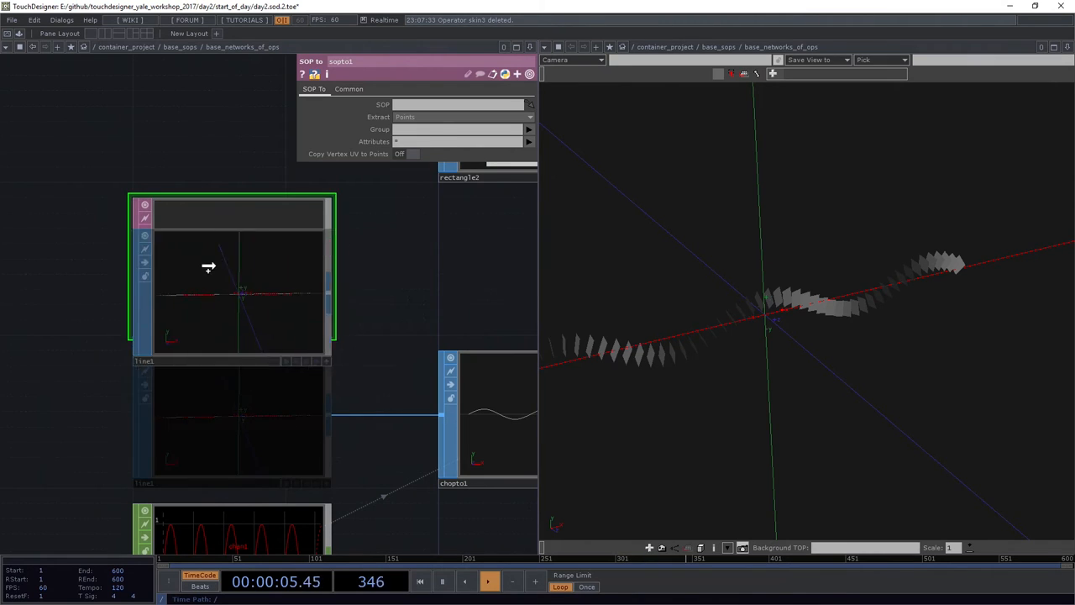
scroll(216, 262, "up", 2)
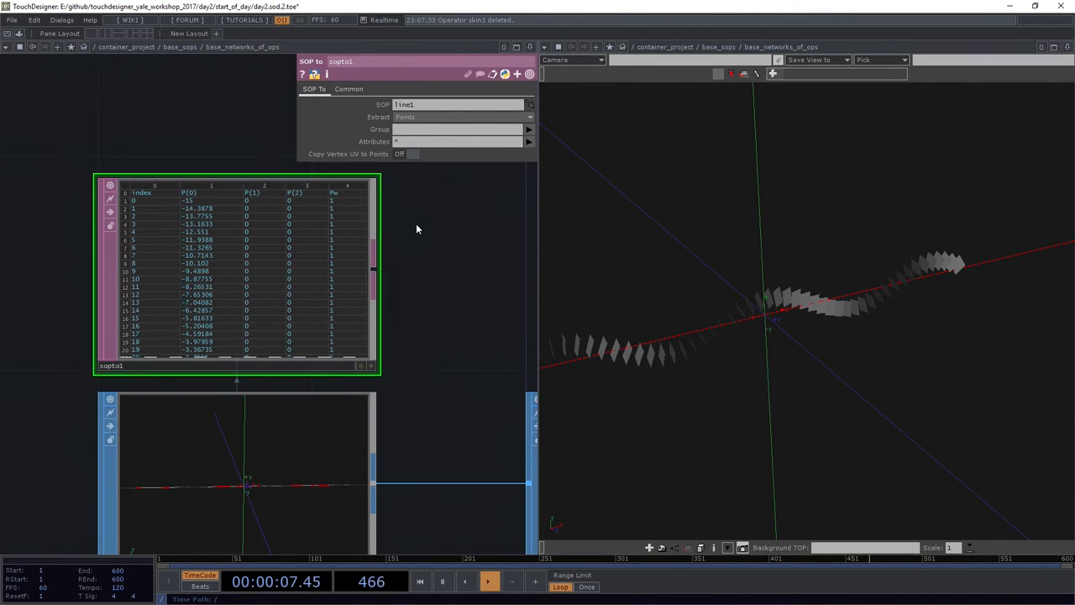
- Show line1's parameters and recentre the network on chopto1 and rectangle2
left_click(194, 452)
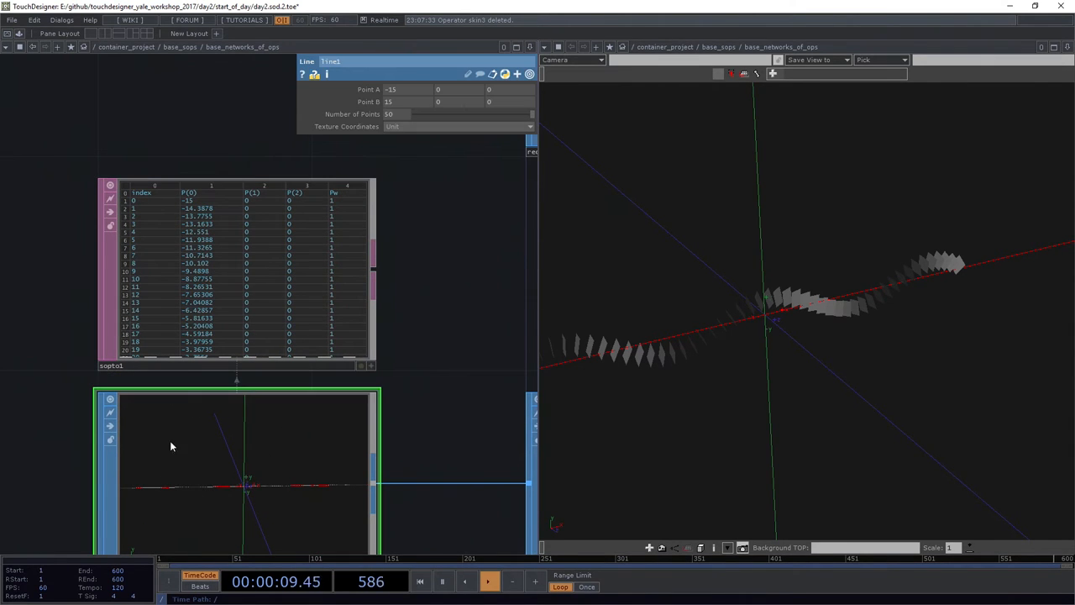
left_click_drag(410, 454, 417, 422)
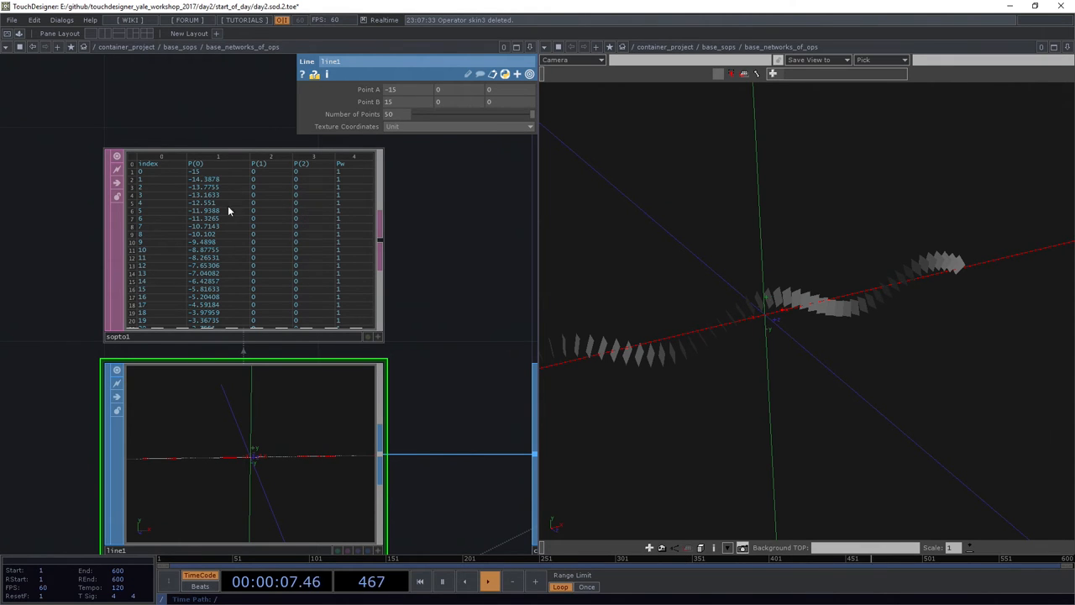
left_click_drag(414, 310, 328, 200)
scroll(400, 241, "down", 2)
left_click_drag(400, 242, 310, 285)
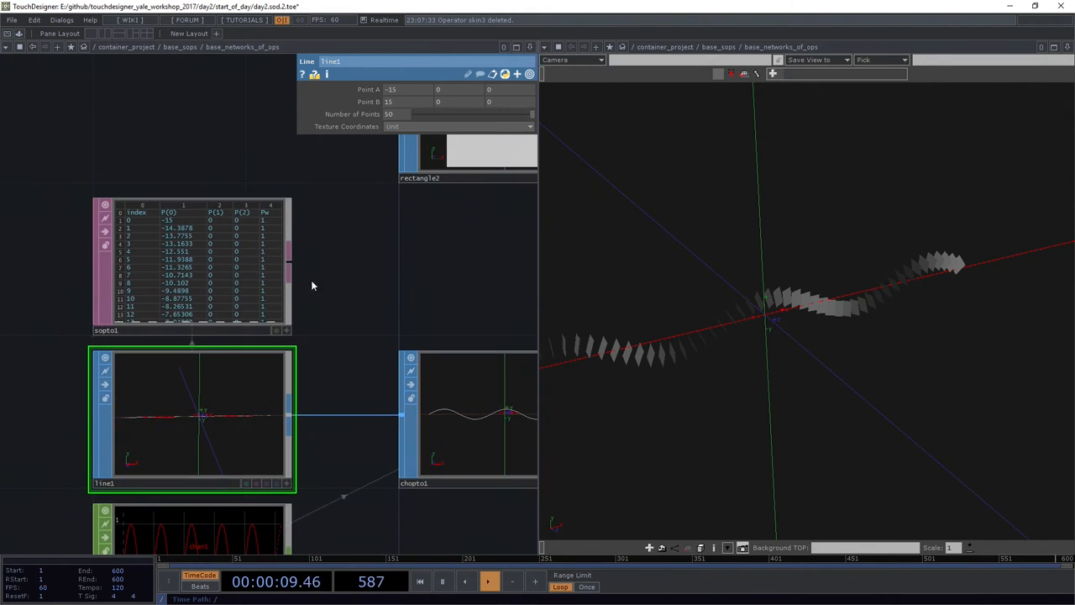
scroll(150, 217, "up", 2)
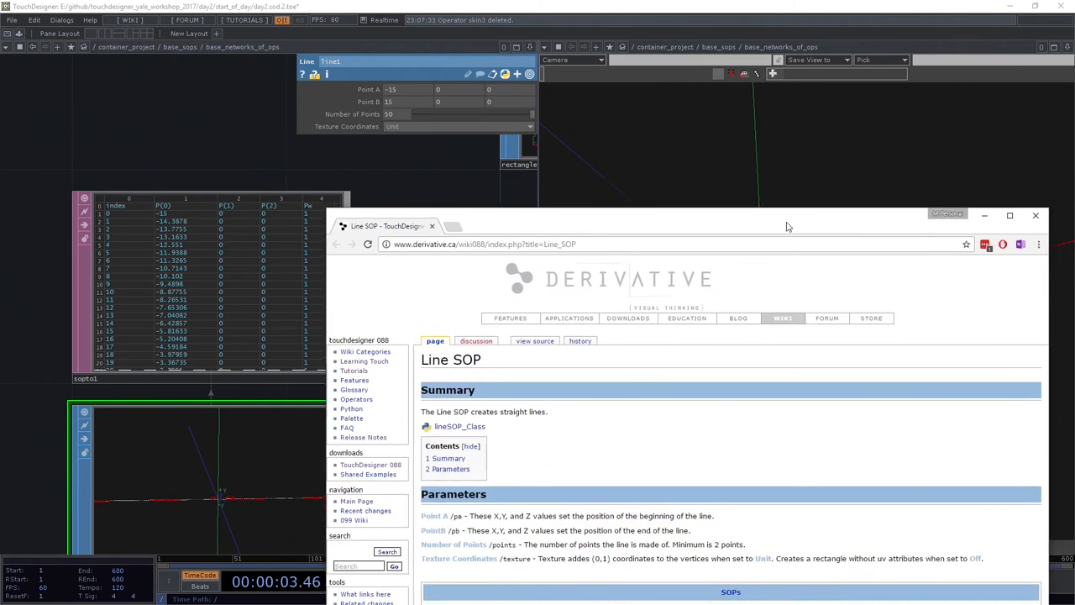
- Finish with the Line SOP help page and select chopto1 to reach its CHOP to SOP help
left_click_drag(791, 229, 656, 82)
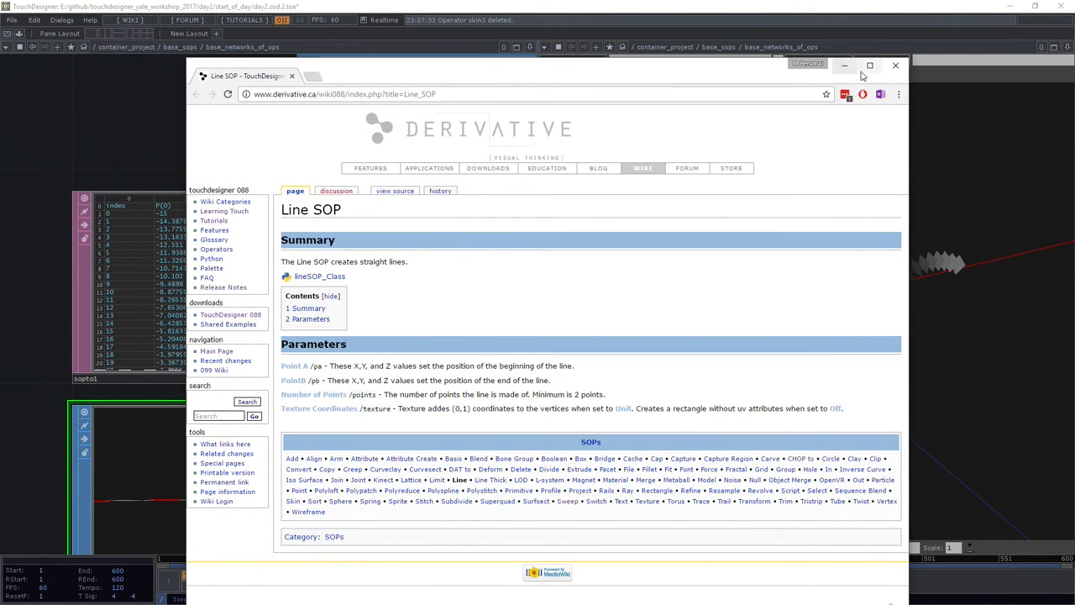
left_click(896, 65)
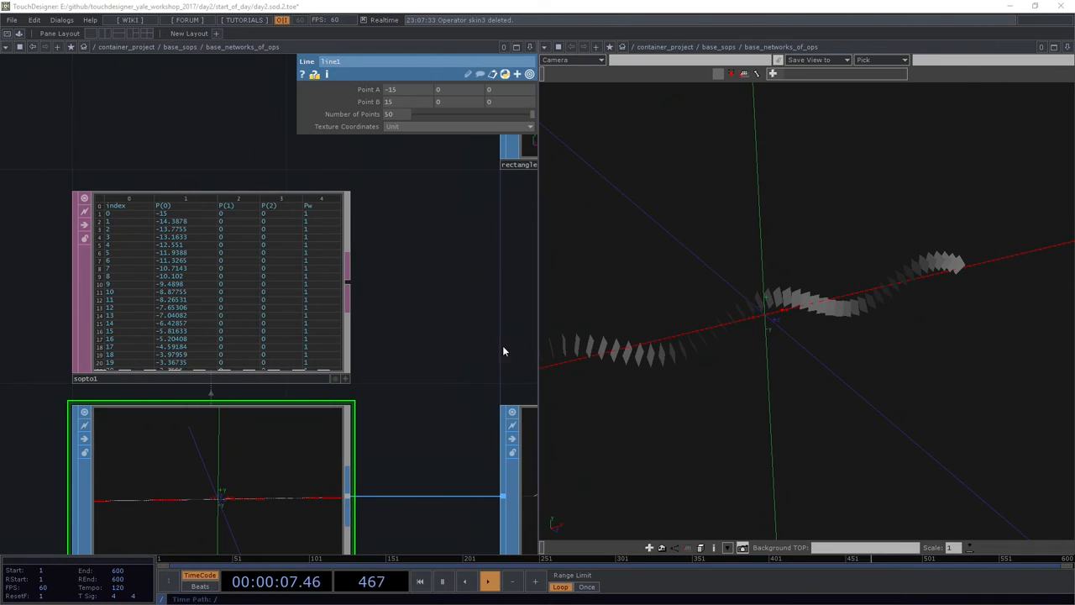
scroll(485, 349, "down", 3)
left_click(384, 382)
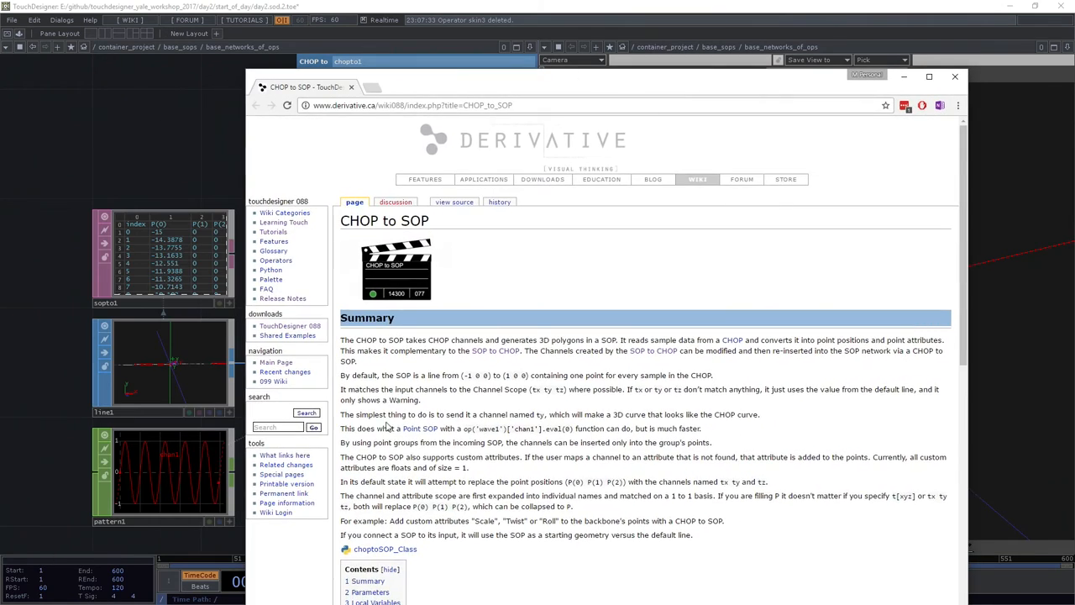
scroll(403, 399, "down", 5)
scroll(403, 399, "down", 3)
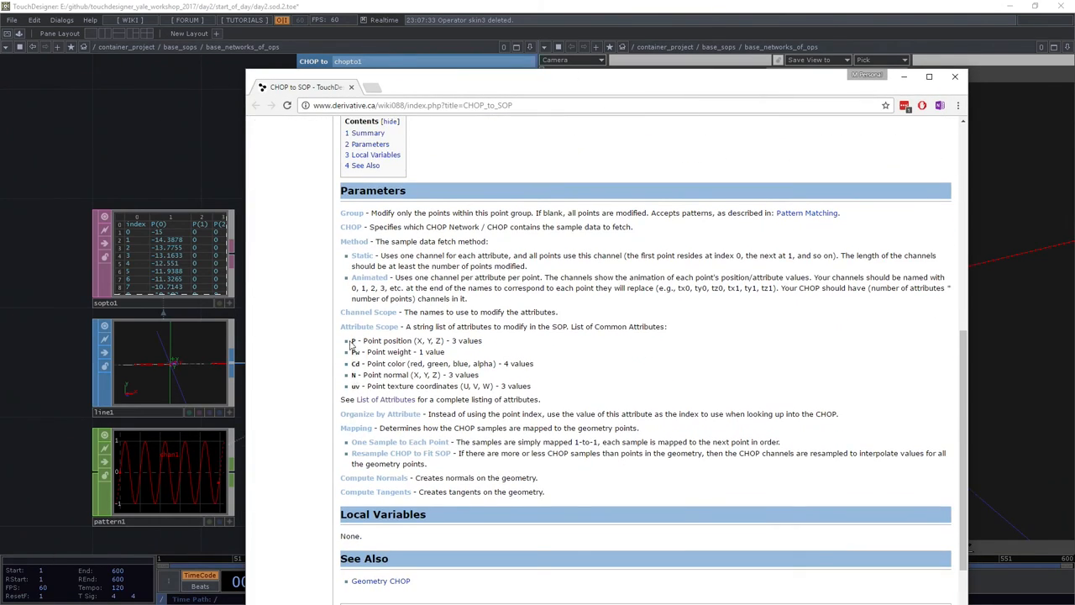
- Check the wiki's Point position (X, Y, Z) description, then return to the network
left_click_drag(351, 343, 453, 342)
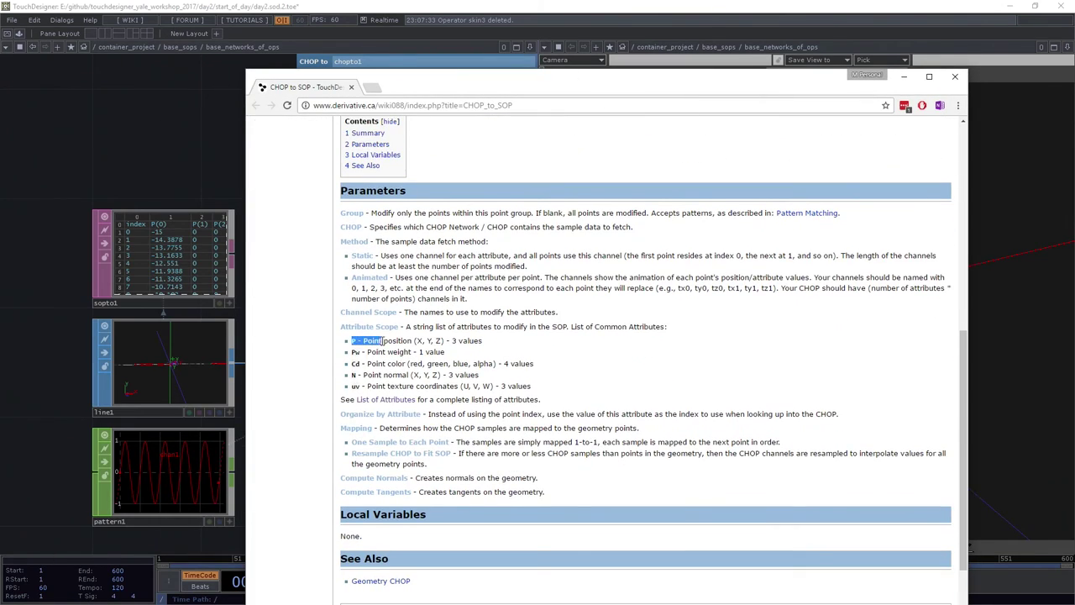
left_click(429, 342)
left_click_drag(421, 341, 443, 340)
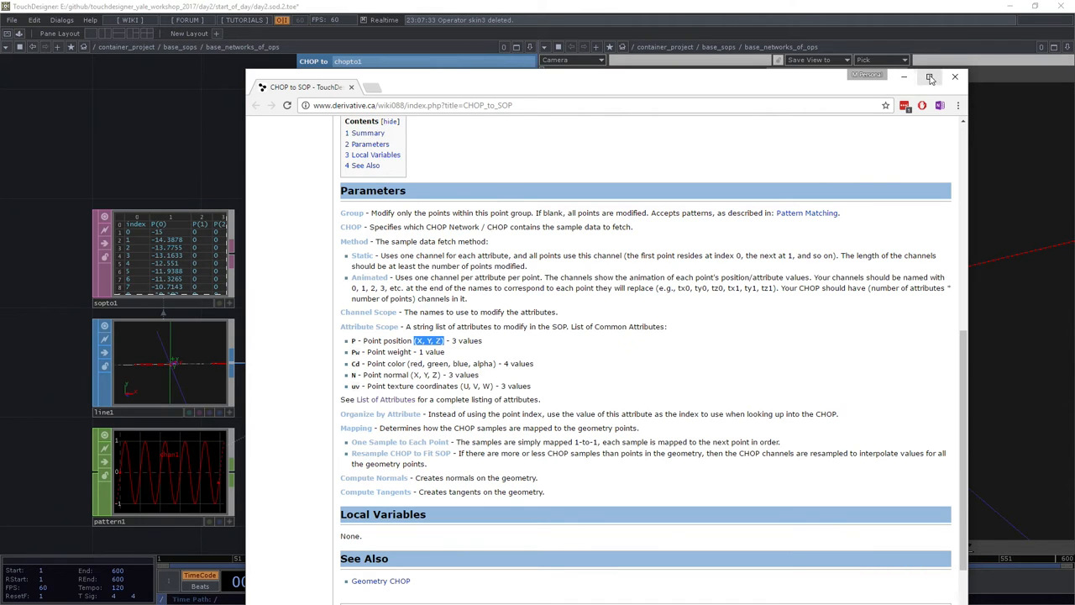
left_click(955, 76)
scroll(350, 262, "up", 1)
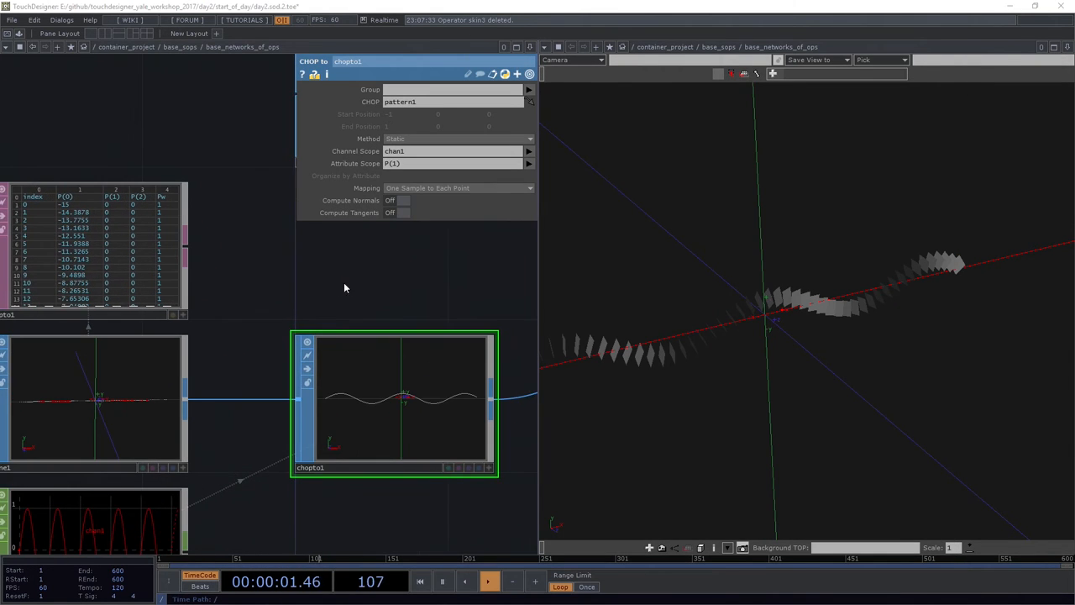
scroll(328, 311, "up", 1)
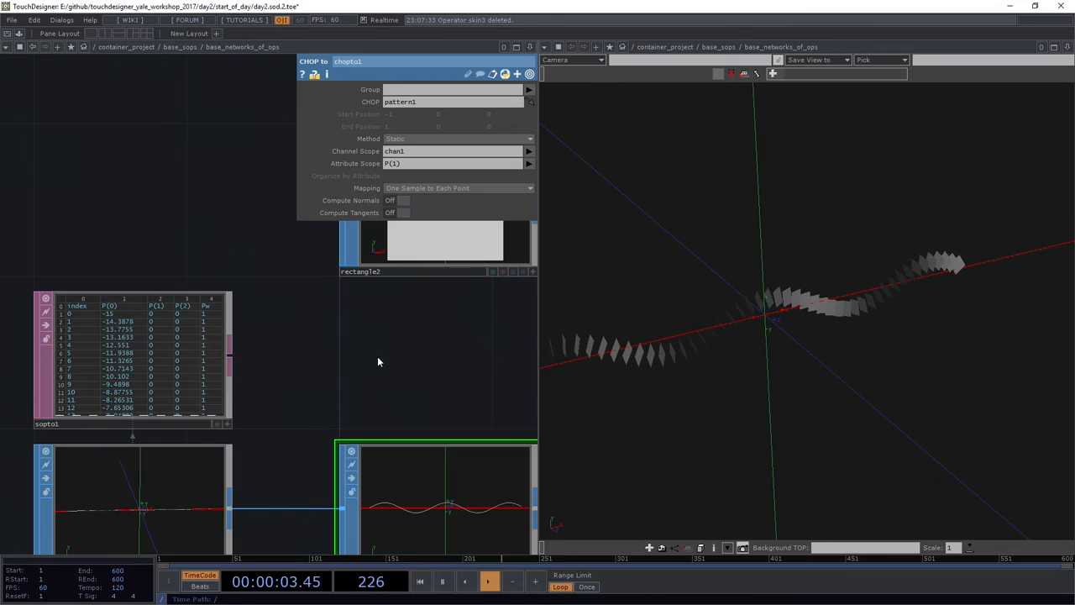
- Add a Text DAT, text1, beside sopto1's point table and frame both in view
key("Tab")
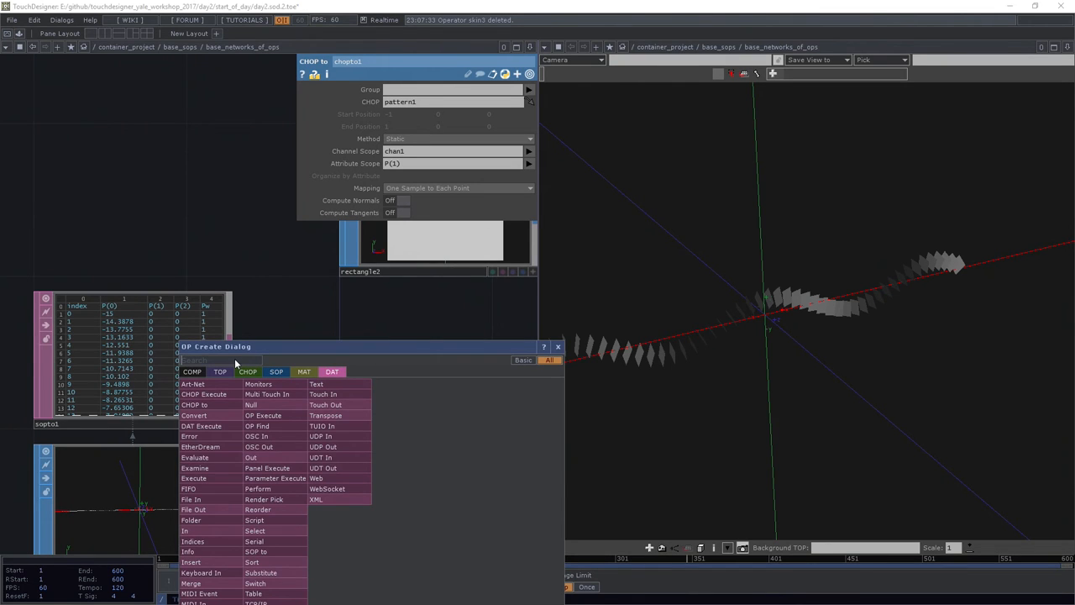
type("t")
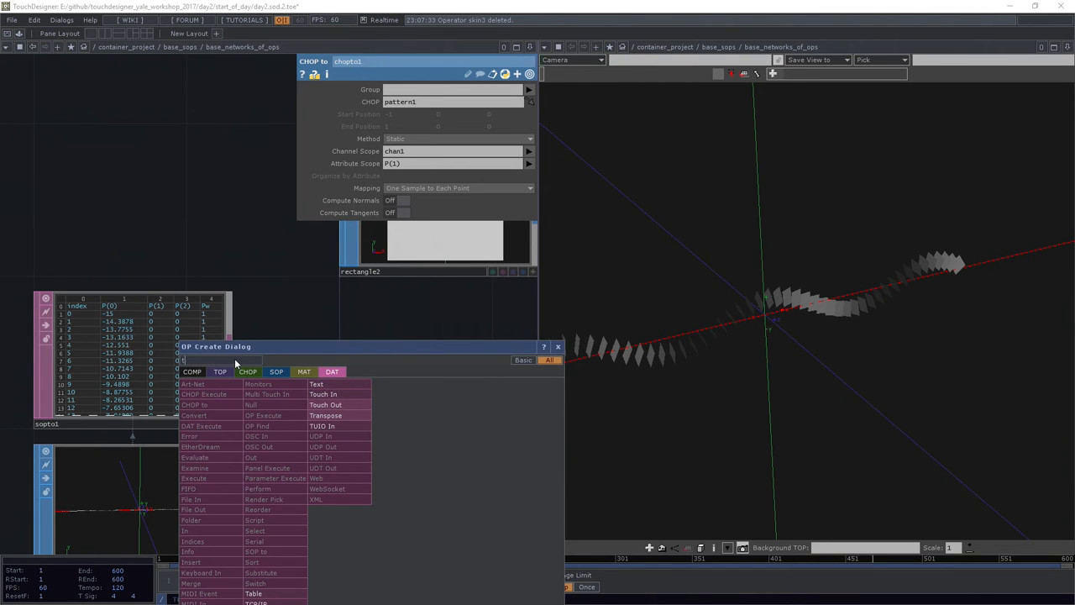
type("a")
key("BackSpace")
type("es")
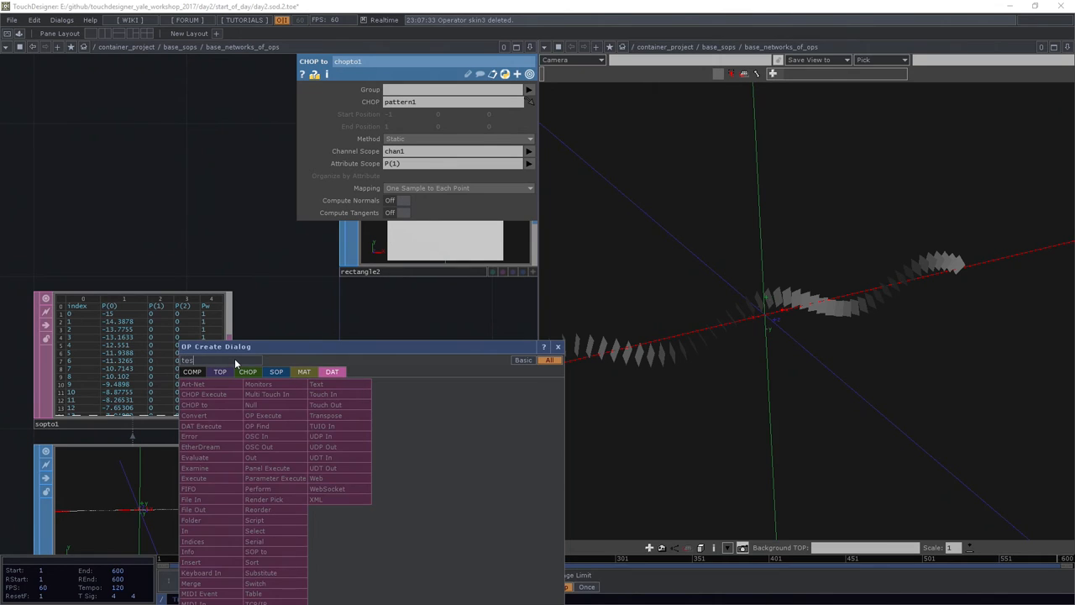
key("BackSpace")
key("BackSpace")
type("xt")
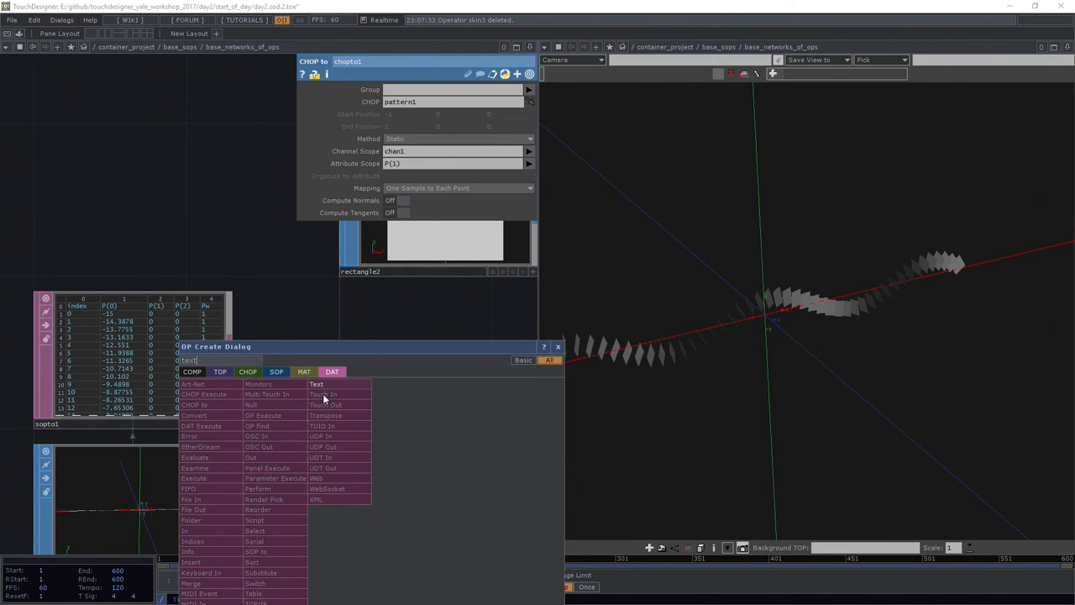
key("Return")
left_click(121, 182)
scroll(261, 372, "up", 3)
key("h")
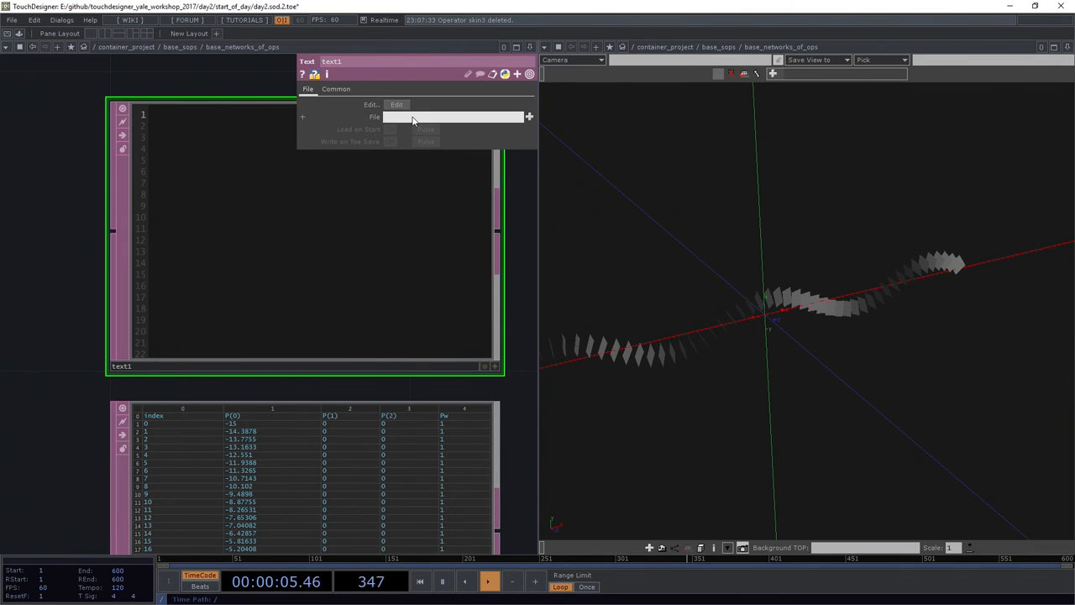
- Write the note ( x, y, z ) in text1 and highlight its x
left_click(298, 252)
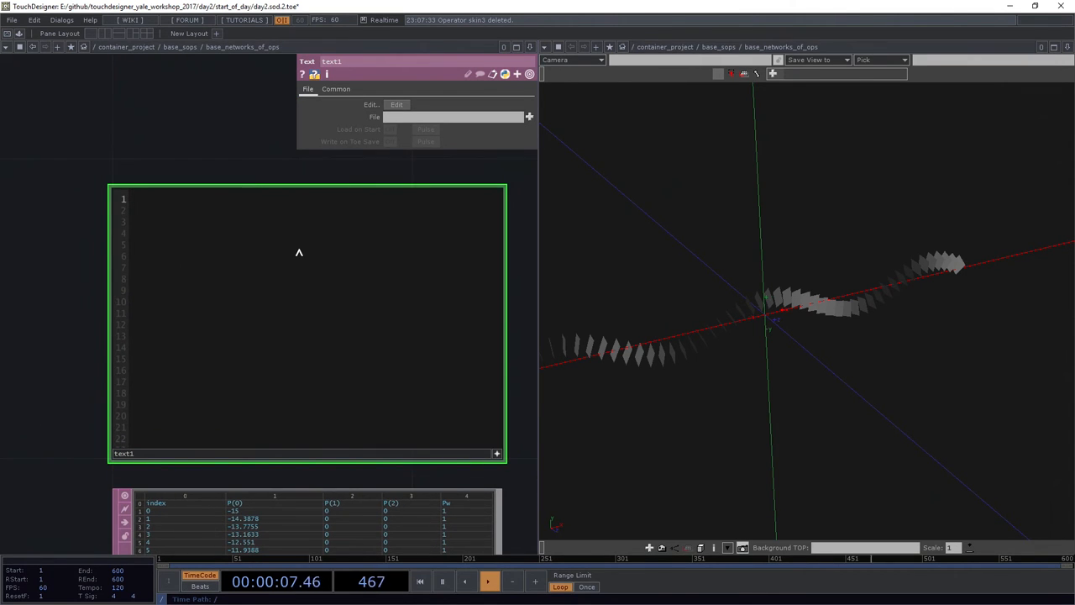
type("x")
key("Left")
key("Left")
type(",")
left_click(206, 204)
left_click(147, 202)
mouse_move(212, 202)
left_mouse_down()
mouse_move(138, 199)
mouse_move(194, 202)
left_mouse_up()
left_click_drag(147, 202, 155, 205)
left_click(145, 207)
scroll(197, 365, "down", 3)
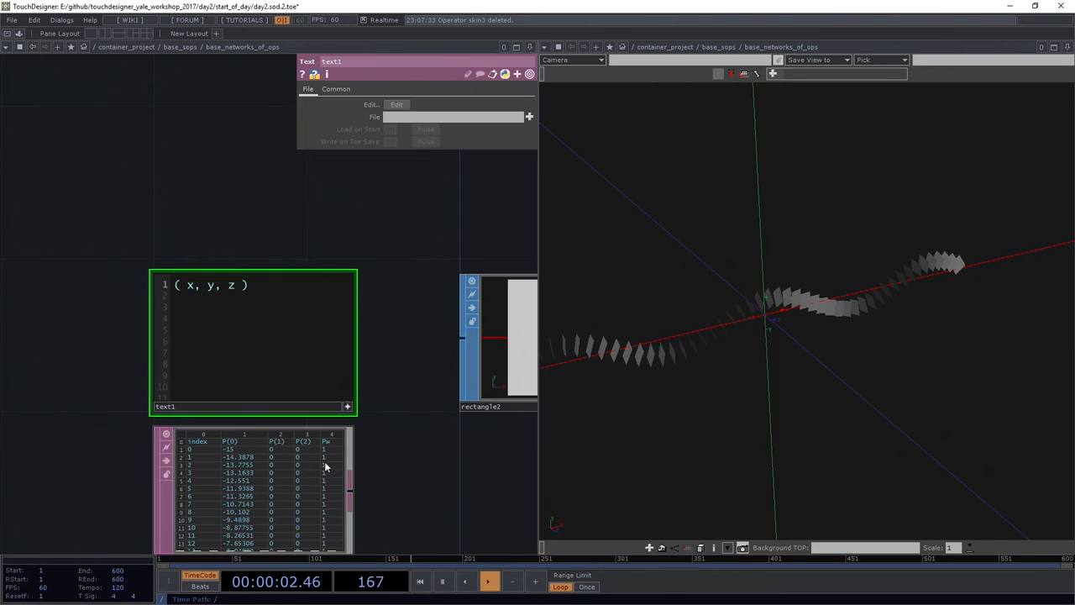
- Delete text1 and the point table, leaving line1 and pattern1 feeding chopto1
left_click(349, 405)
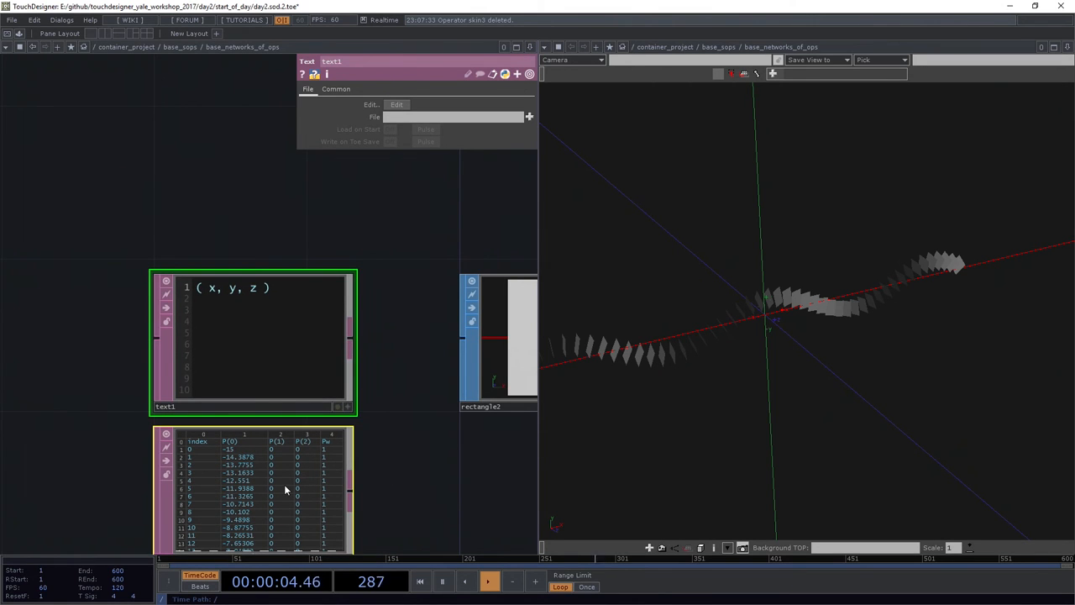
key("Delete")
scroll(298, 187, "down", 2)
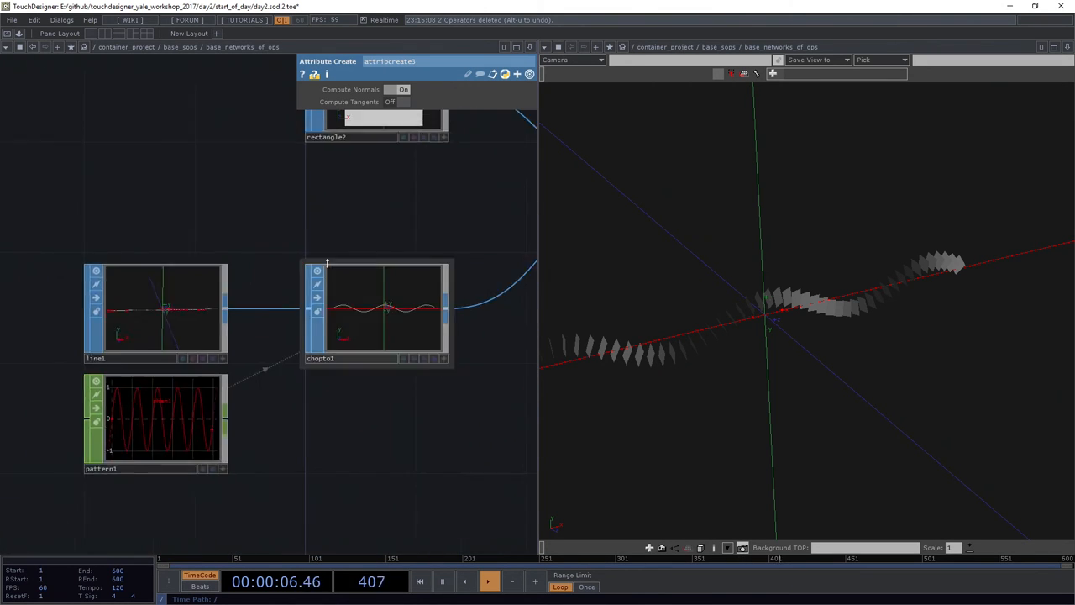
scroll(384, 400, "down", 2)
scroll(370, 379, "up", 3)
left_click(316, 284)
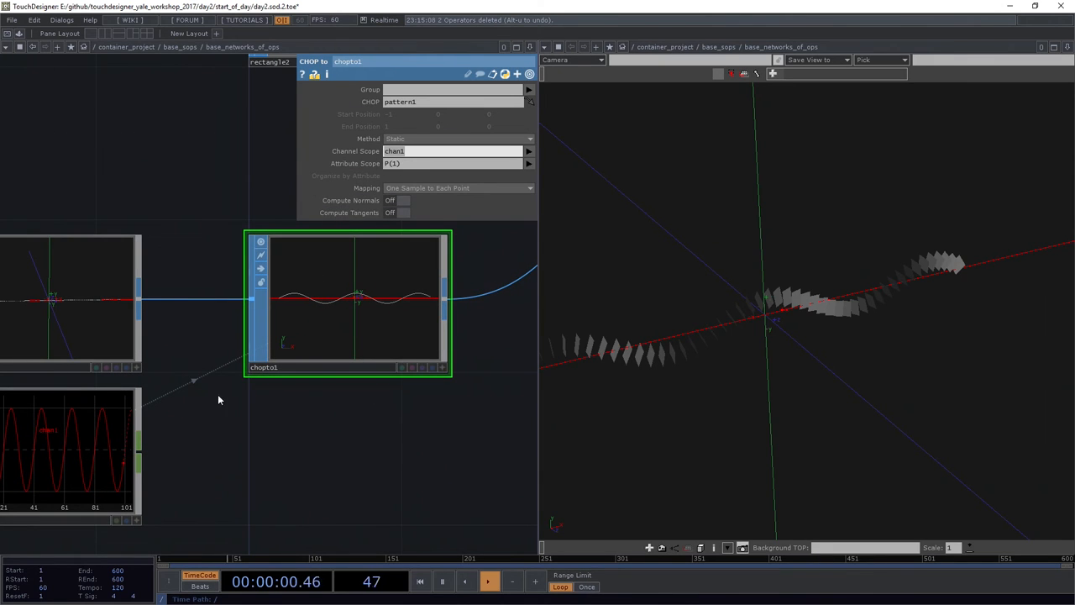
scroll(340, 287, "up", 2)
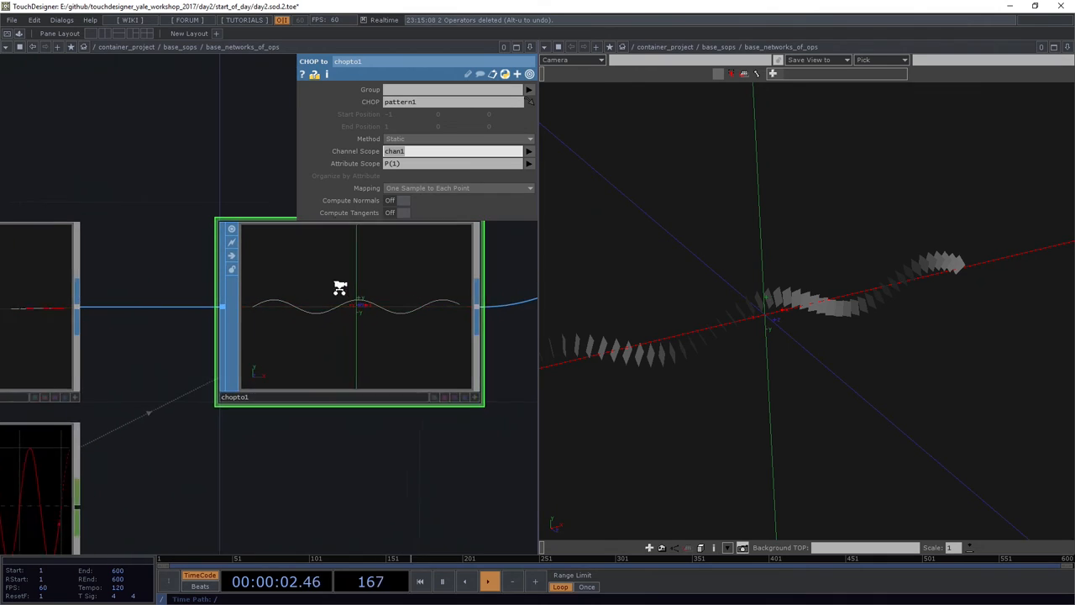
- Confirm chopto1's P(1) attribute scope, inspect the copies in 3D, and select line1
left_click(387, 167)
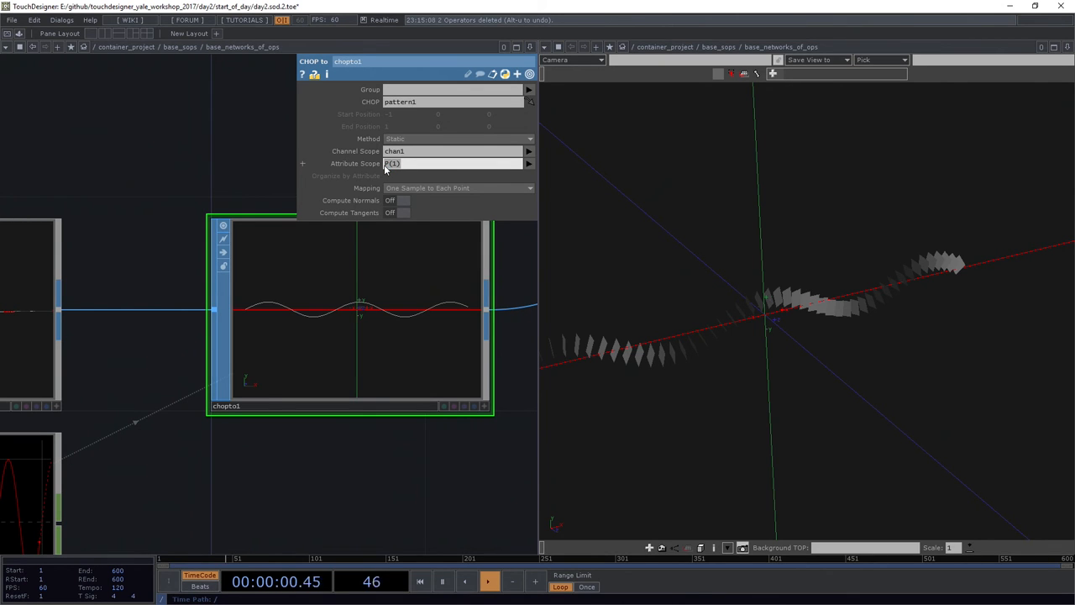
mouse_move(821, 317)
left_mouse_down()
mouse_move(773, 320)
mouse_move(713, 294)
mouse_move(836, 313)
mouse_move(631, 364)
left_mouse_up()
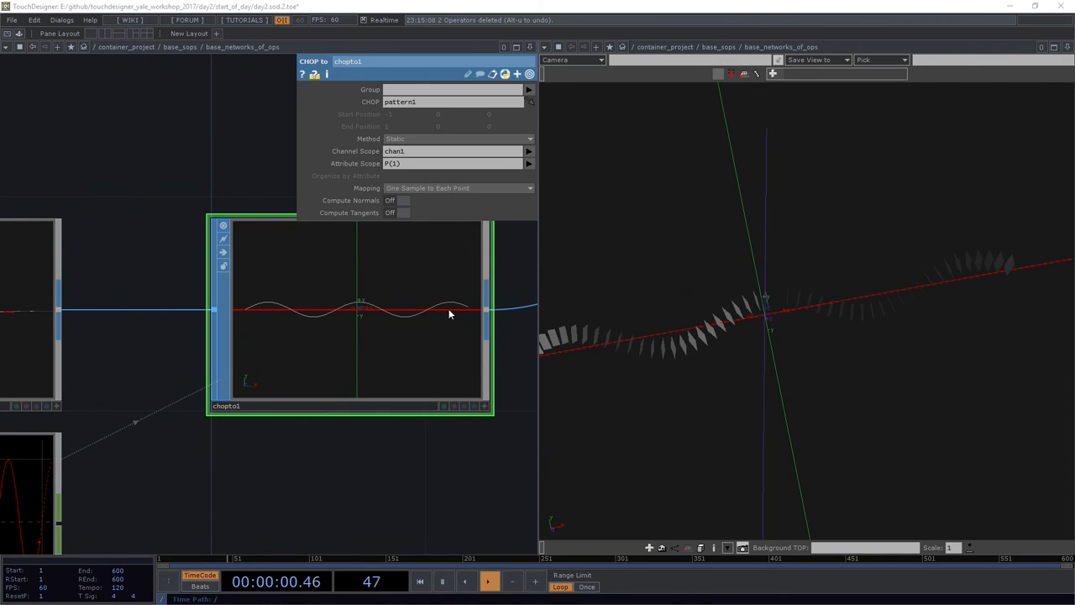
scroll(288, 389, "down", 2)
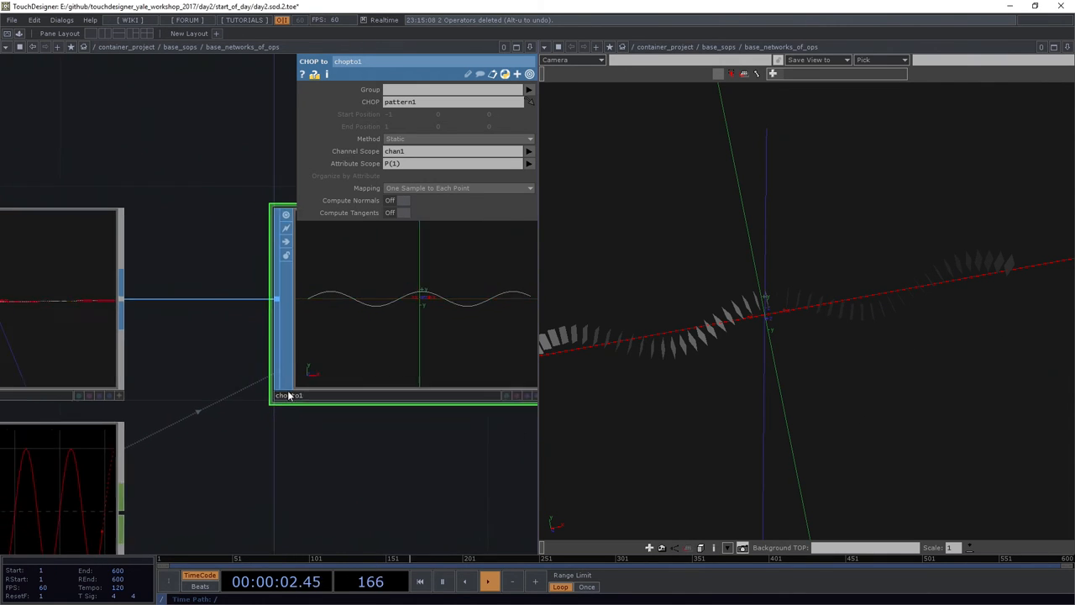
scroll(284, 443, "down", 2)
left_click(200, 338)
scroll(200, 339, "up", 2)
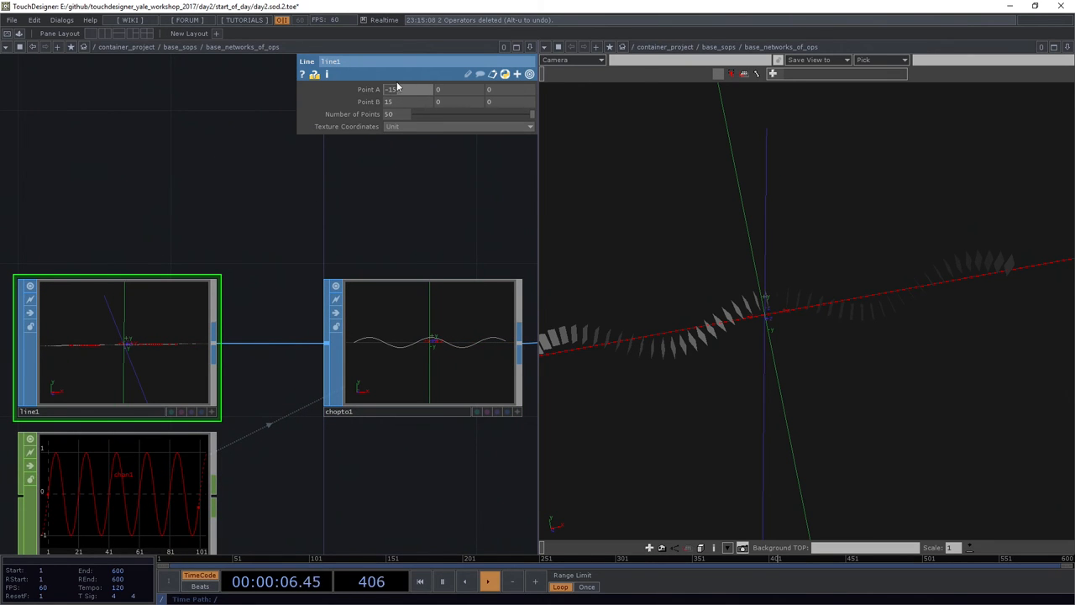
left_click_drag(413, 92, 437, 92)
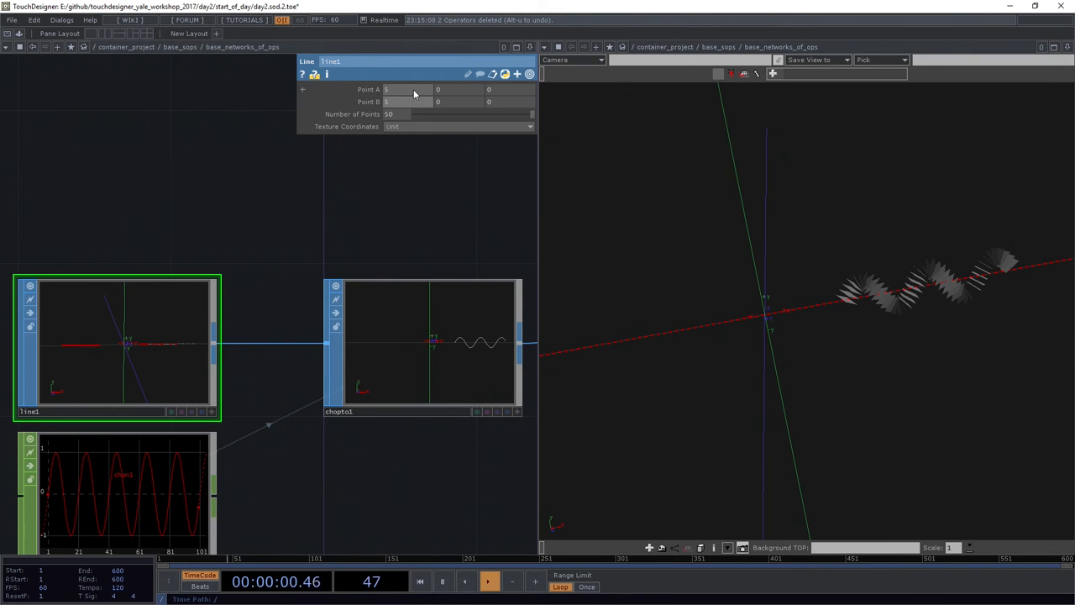
left_click_drag(413, 89, 383, 92)
mouse_move(677, 192)
left_mouse_down()
mouse_move(735, 353)
mouse_move(694, 357)
mouse_move(756, 240)
mouse_move(667, 377)
mouse_move(760, 363)
mouse_move(733, 311)
left_mouse_up()
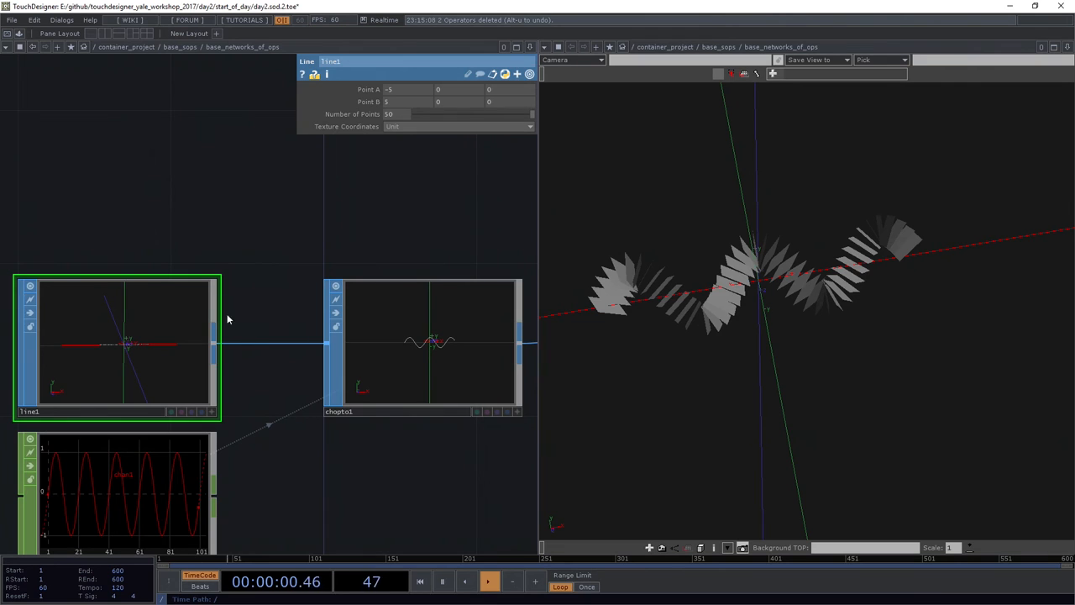
middle_click(413, 90)
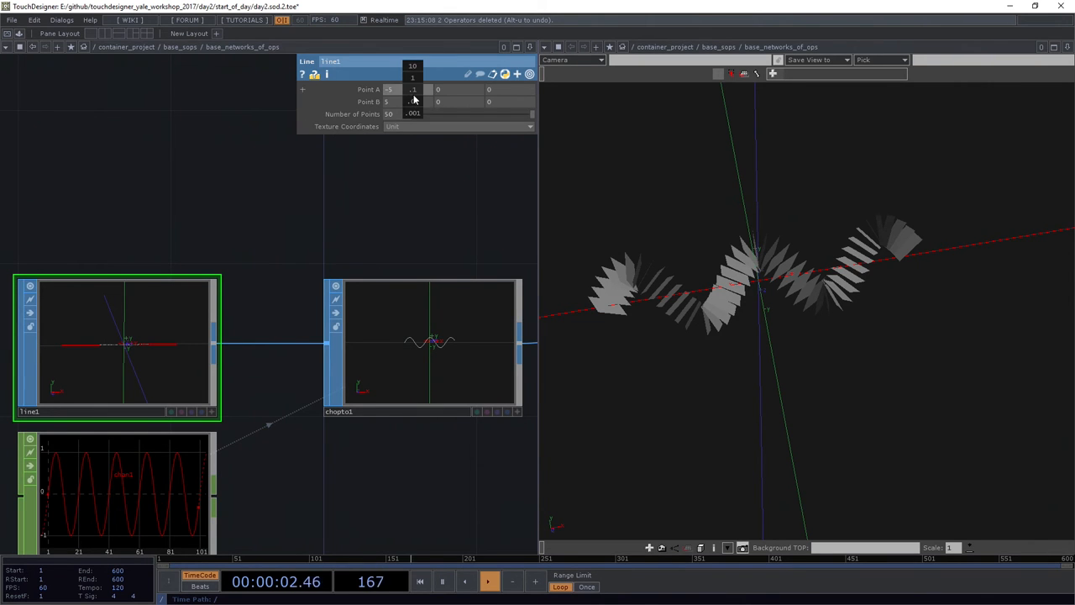
left_click_drag(414, 99, 413, 74)
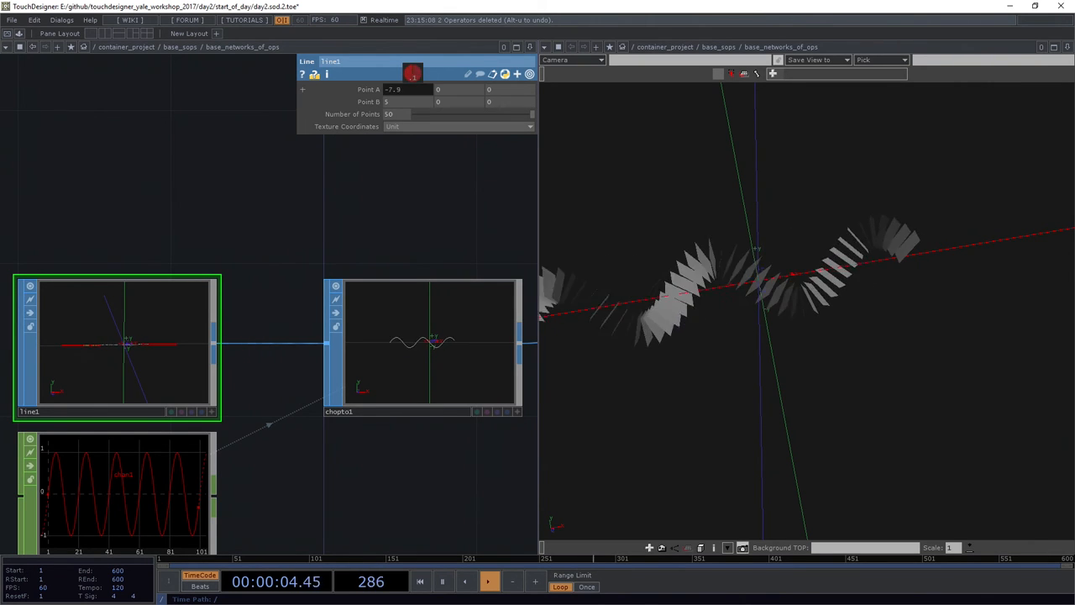
left_click_drag(413, 74, 325, 100)
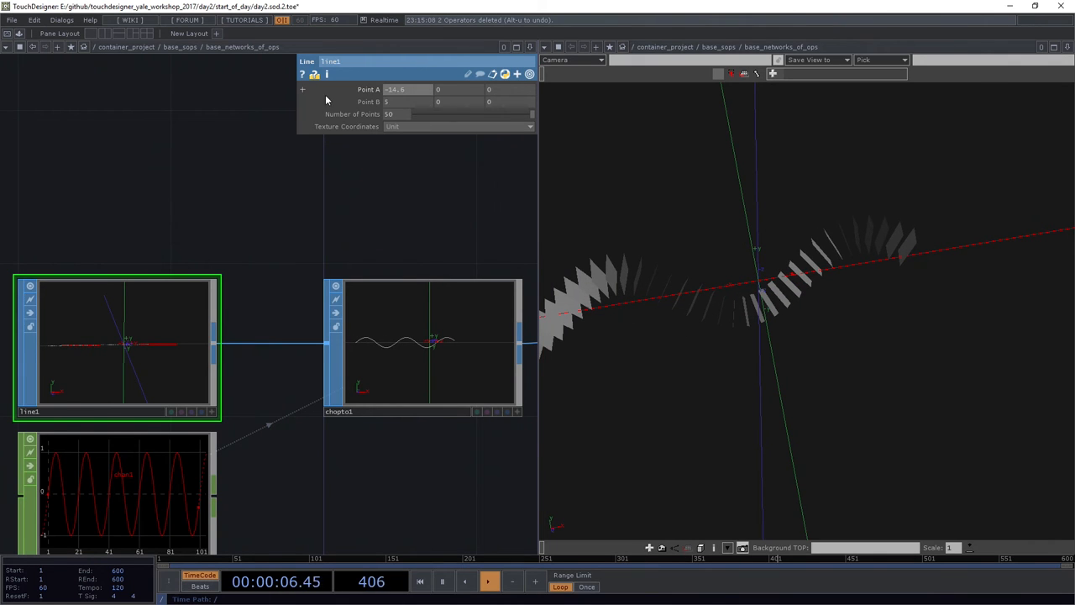
type("-")
type("15")
key("Tab")
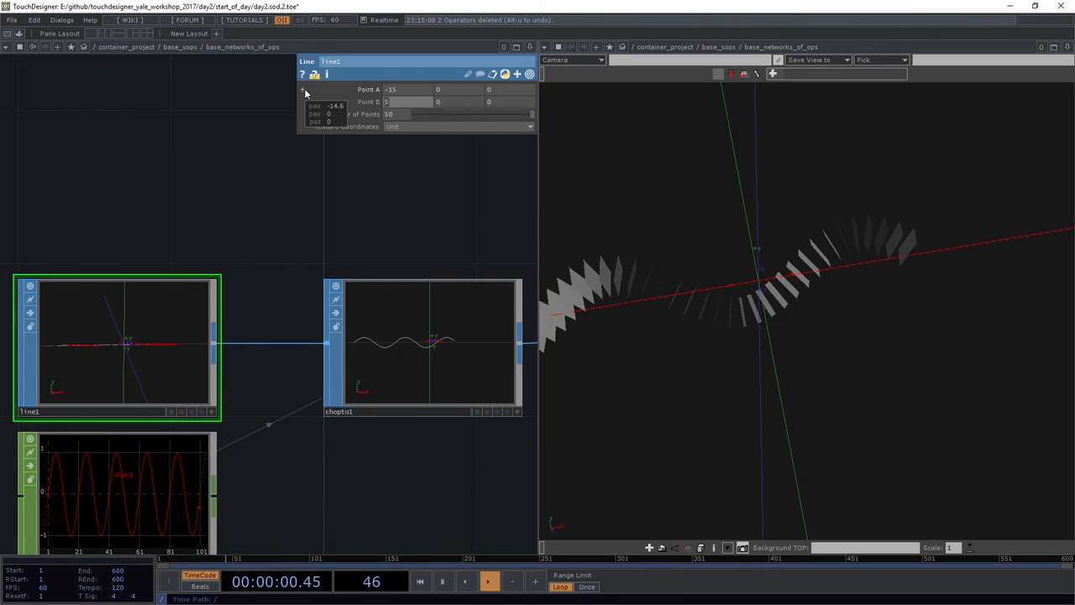
type("15")
key("Return")
left_click_drag(679, 216, 700, 391)
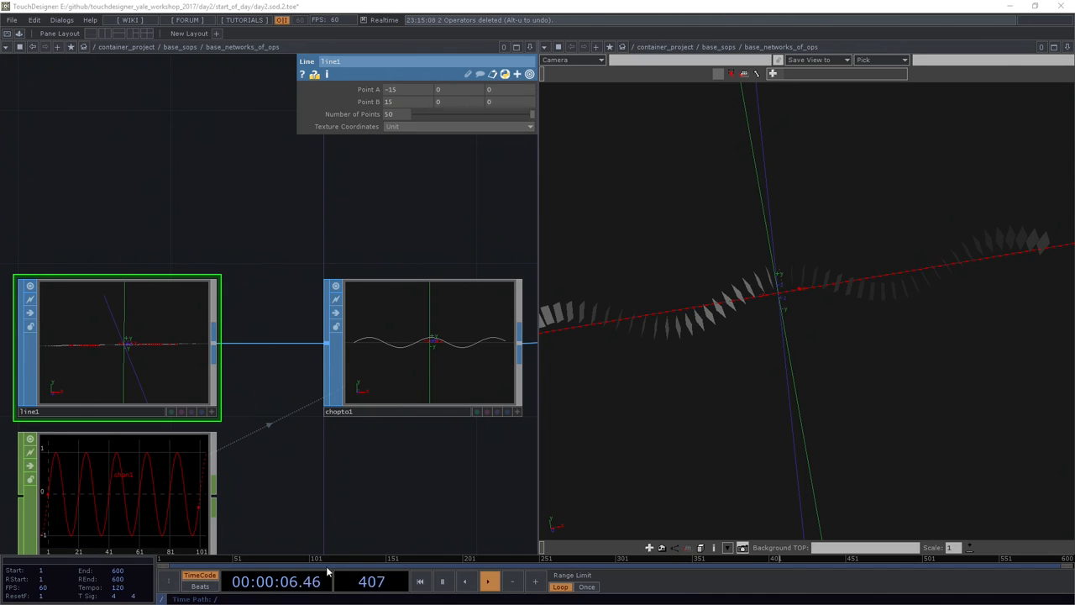
- Give pattern1 amplitude 5, a taper end of 0 and a decay rate near -0.067
left_click(221, 439)
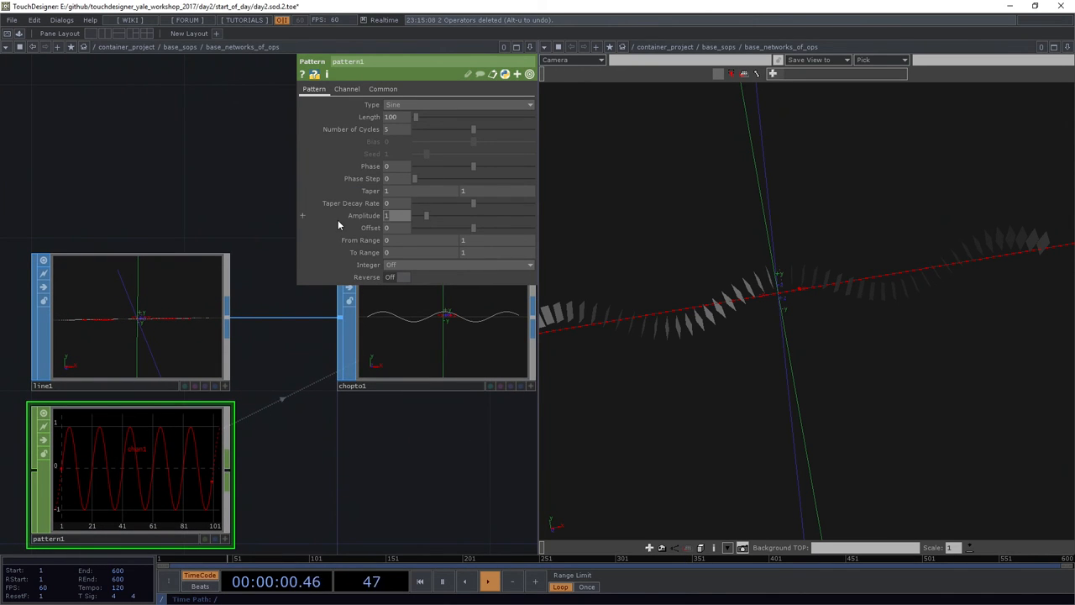
type("5")
key("Return")
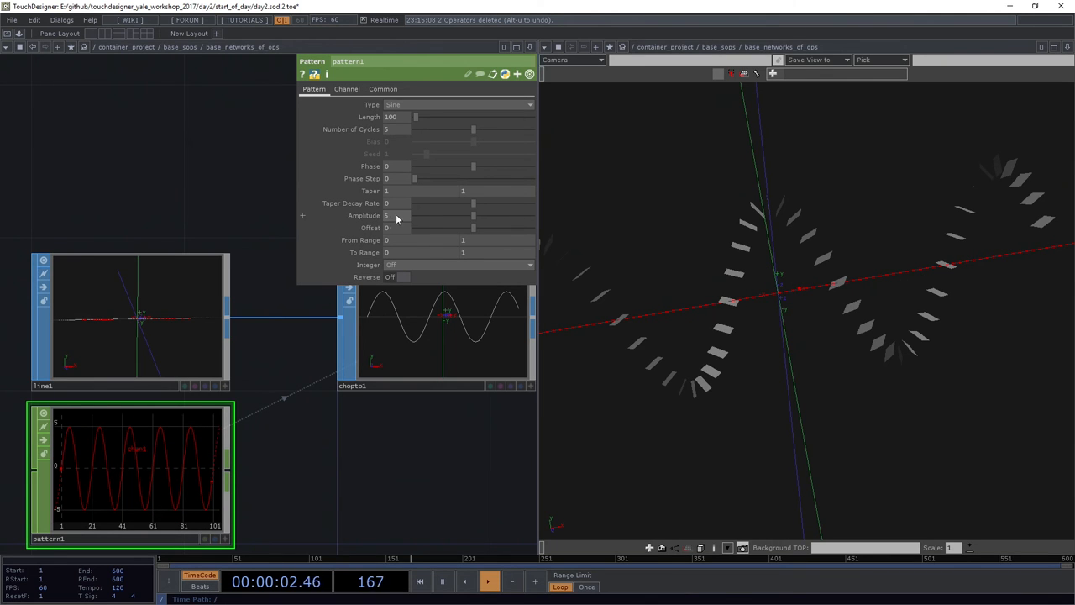
left_click_drag(736, 233, 735, 233)
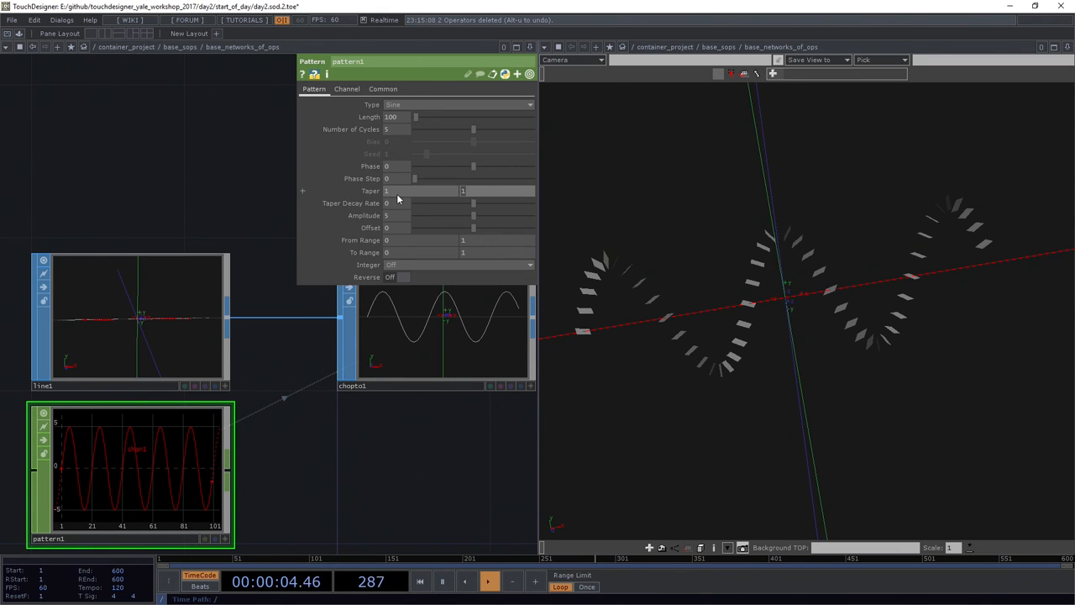
type("0")
key("Return")
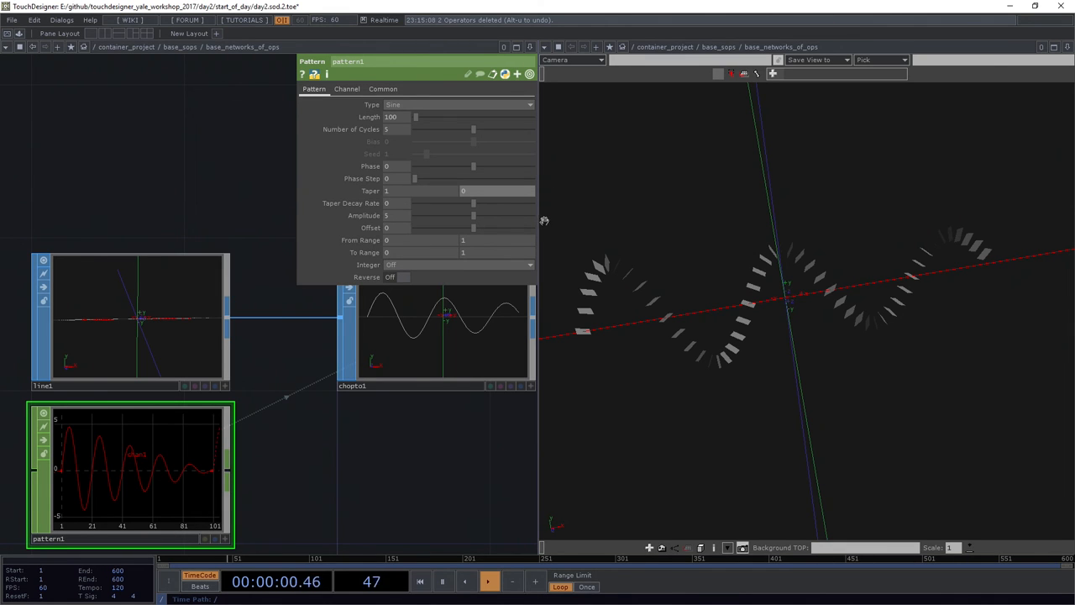
mouse_move(475, 202)
left_mouse_down()
mouse_move(496, 208)
mouse_move(471, 216)
left_mouse_up()
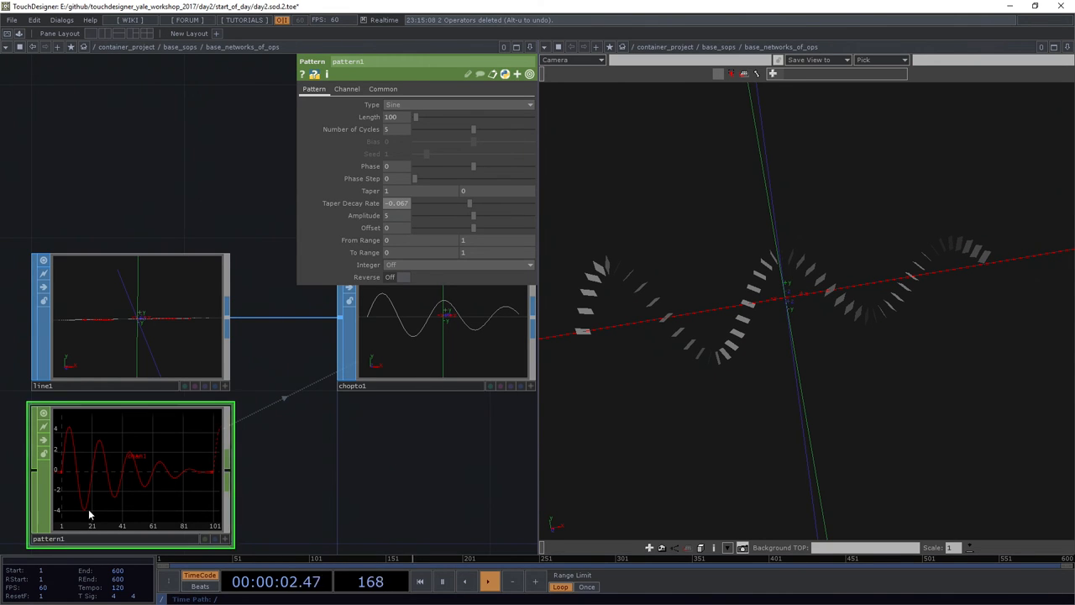
- Review operator info and settings for pattern1, line1 and chopto1's point stats
left_click(496, 335)
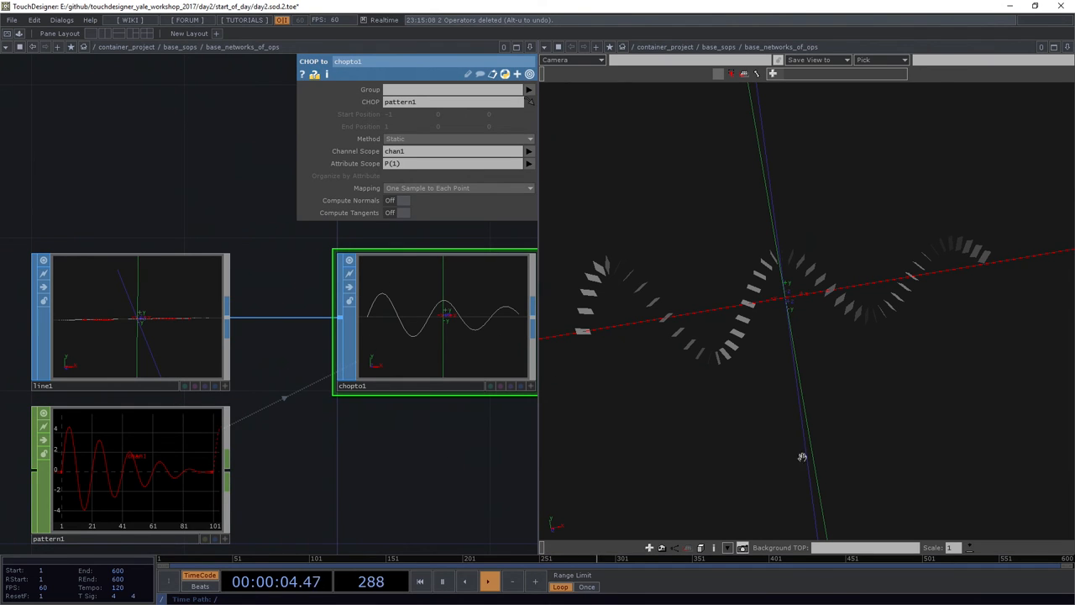
middle_click(133, 448)
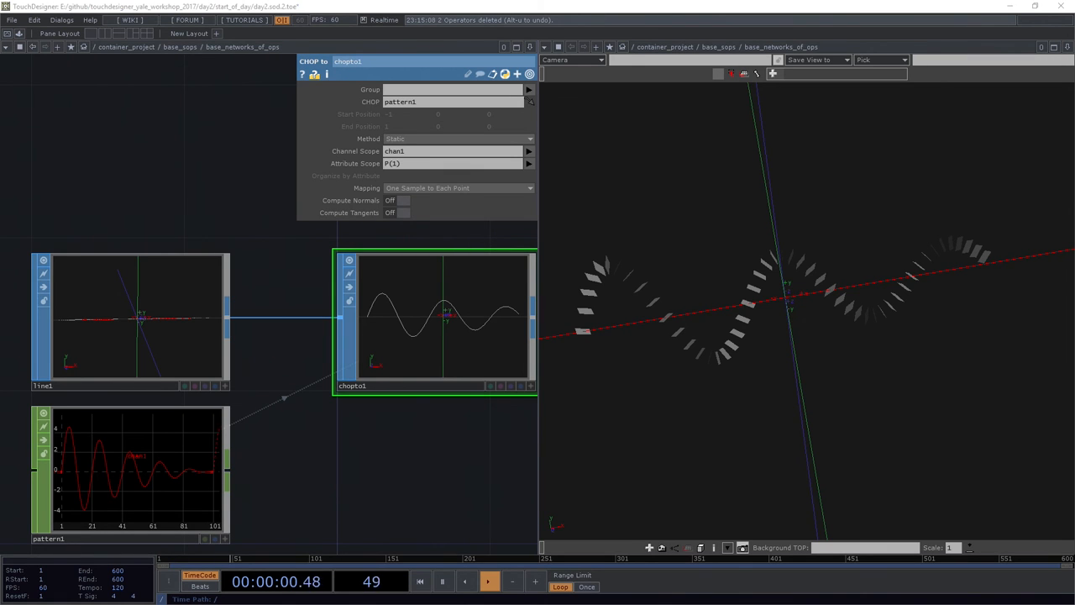
left_click(168, 308)
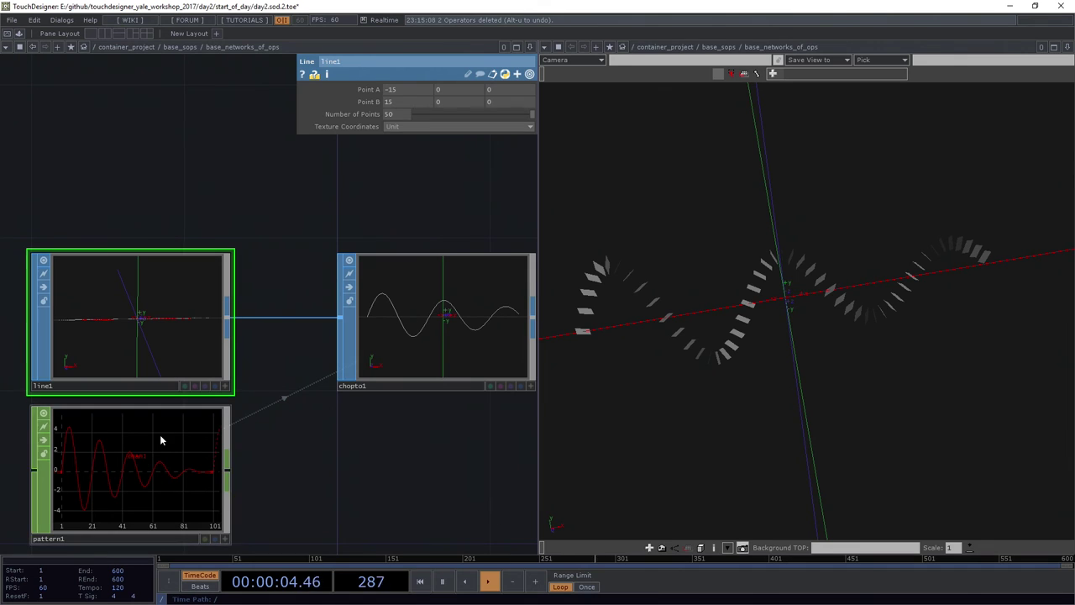
left_click(157, 432)
left_click(173, 300)
mouse_move(399, 113)
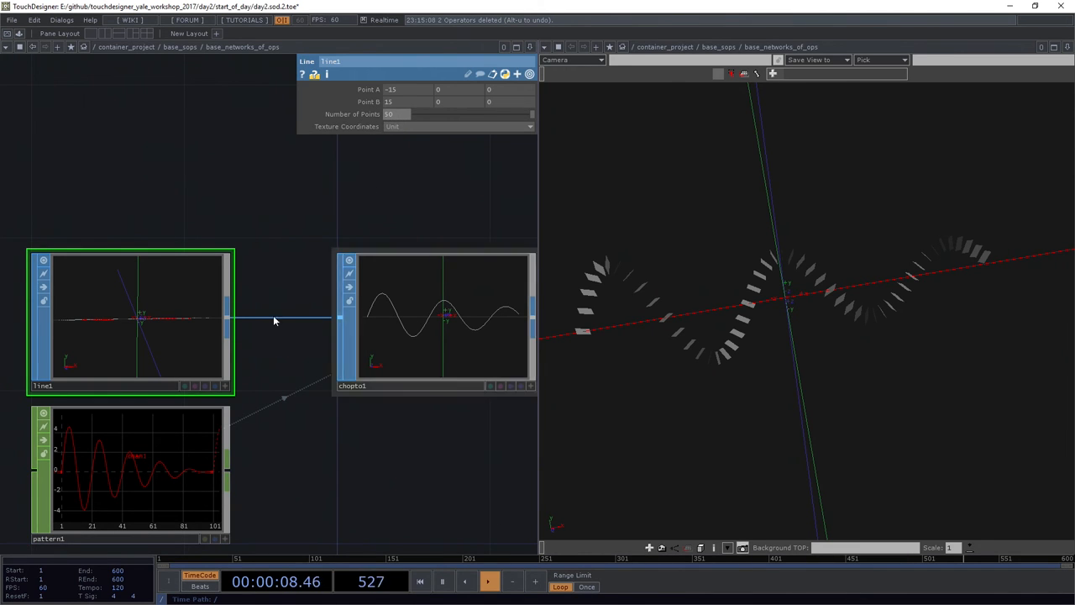
left_click(157, 447)
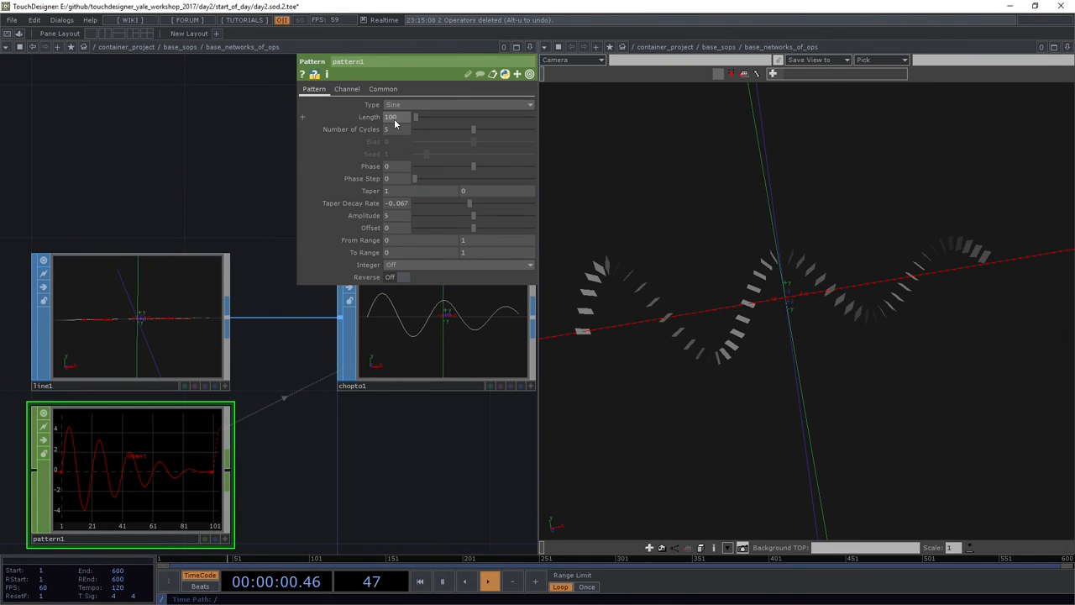
middle_click(431, 355)
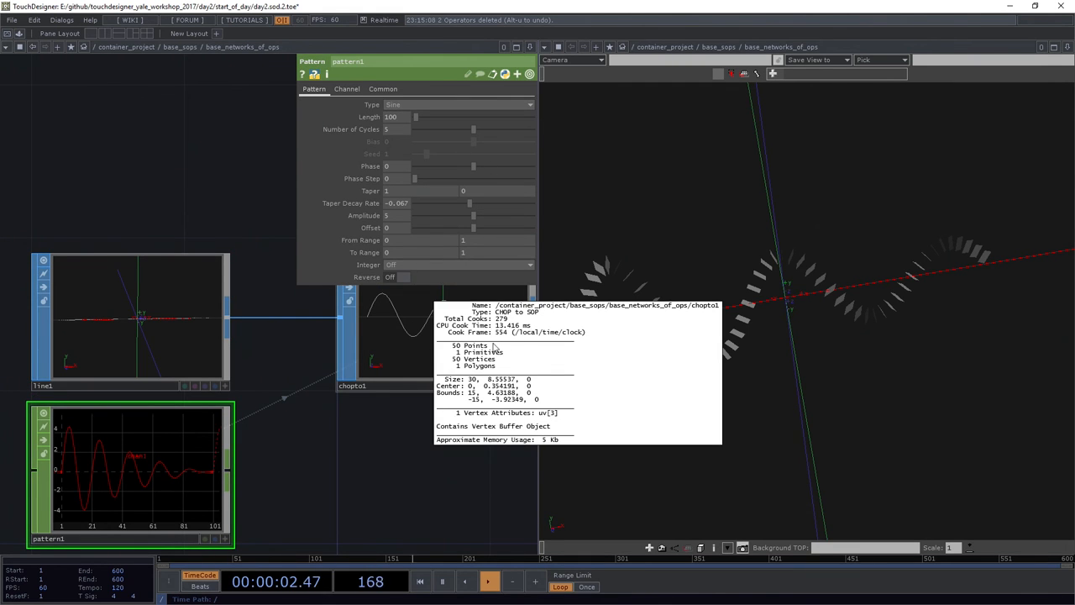
- Keep chopto1's Mapping at One Sample to Each Point, then bring up line1's settings
left_click(400, 336)
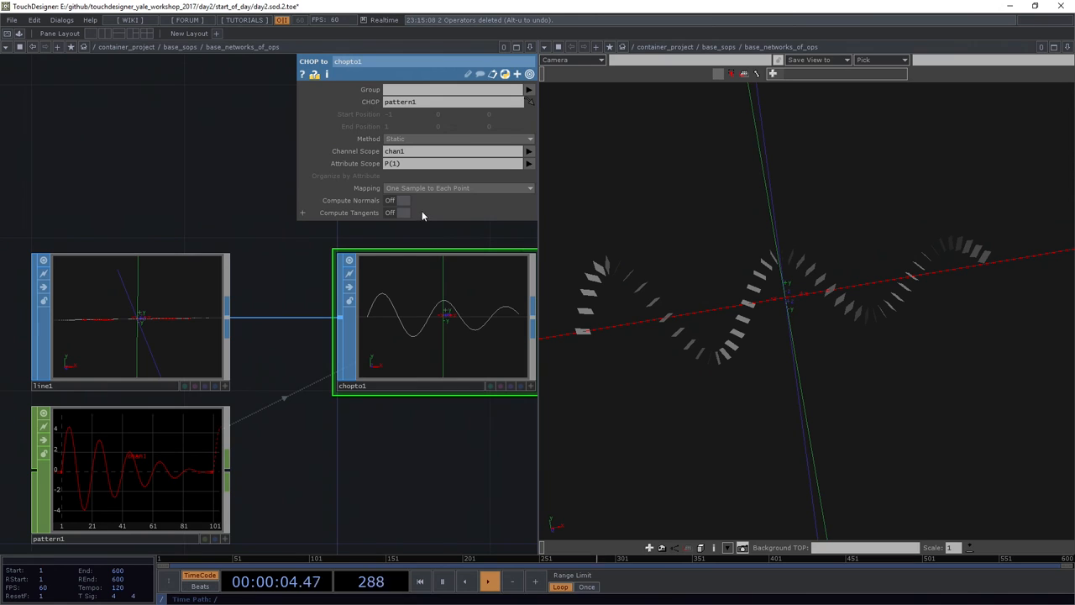
left_click(427, 188)
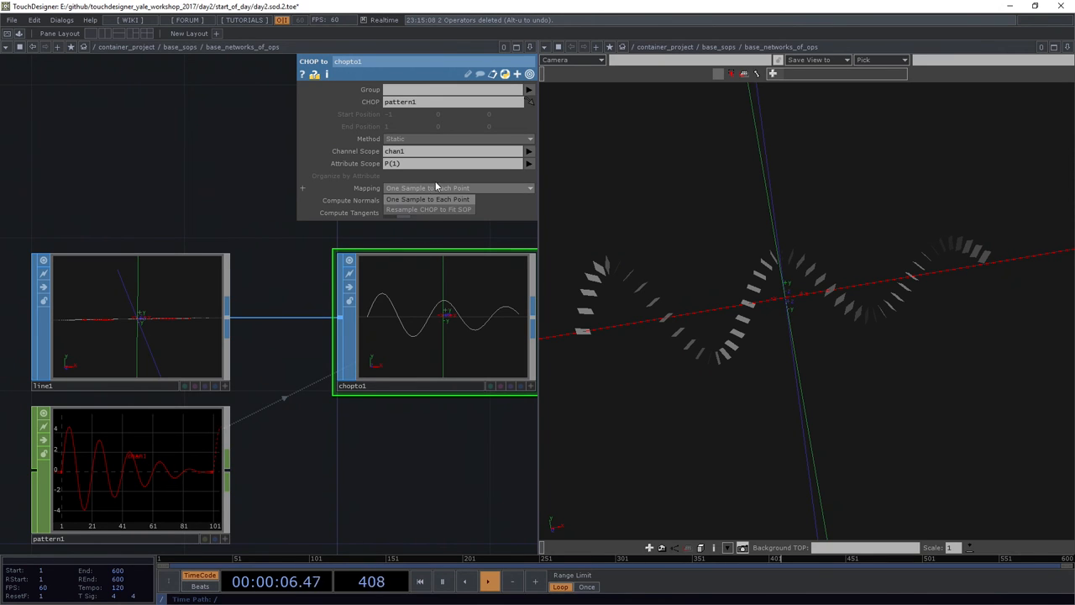
left_click(468, 189)
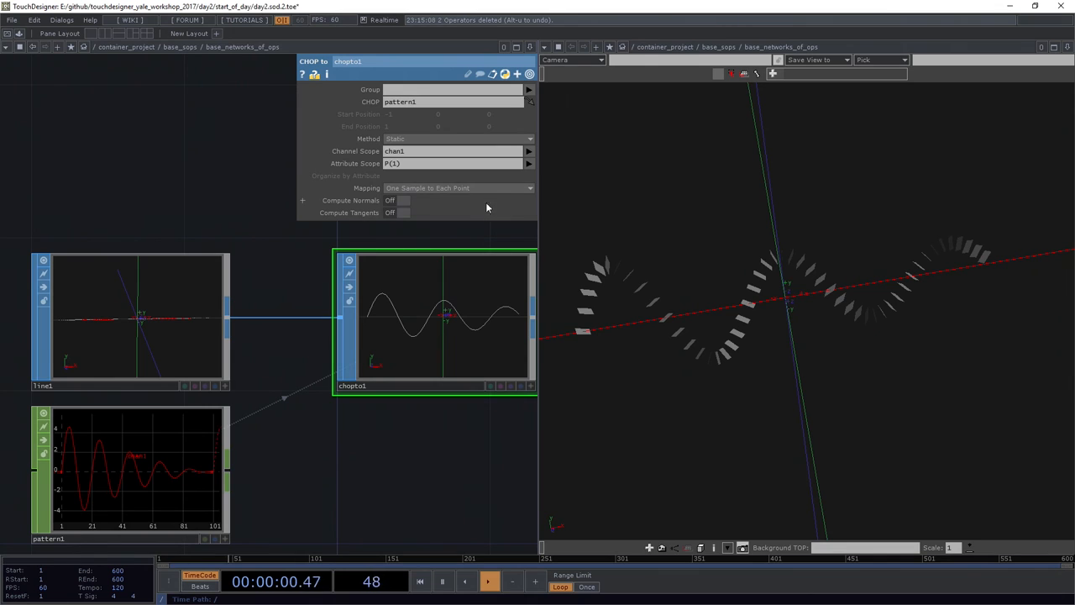
left_click(154, 347)
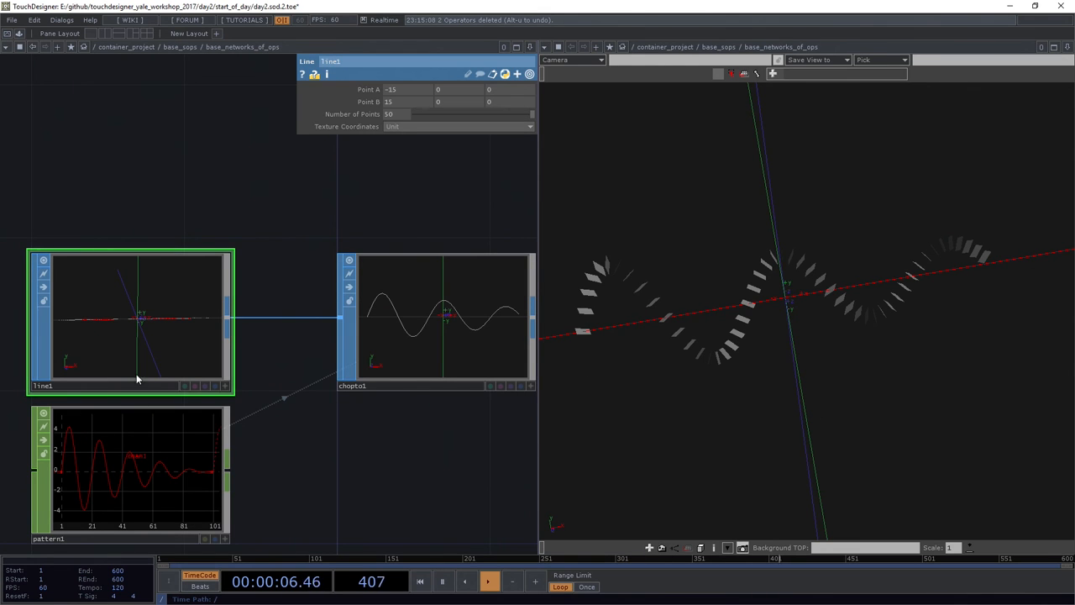
- Set line1's Number of Points to op('pattern1').numSamples so it follows the 100 samples
left_click(93, 466)
left_click(142, 290)
left_click(391, 115)
type("op")
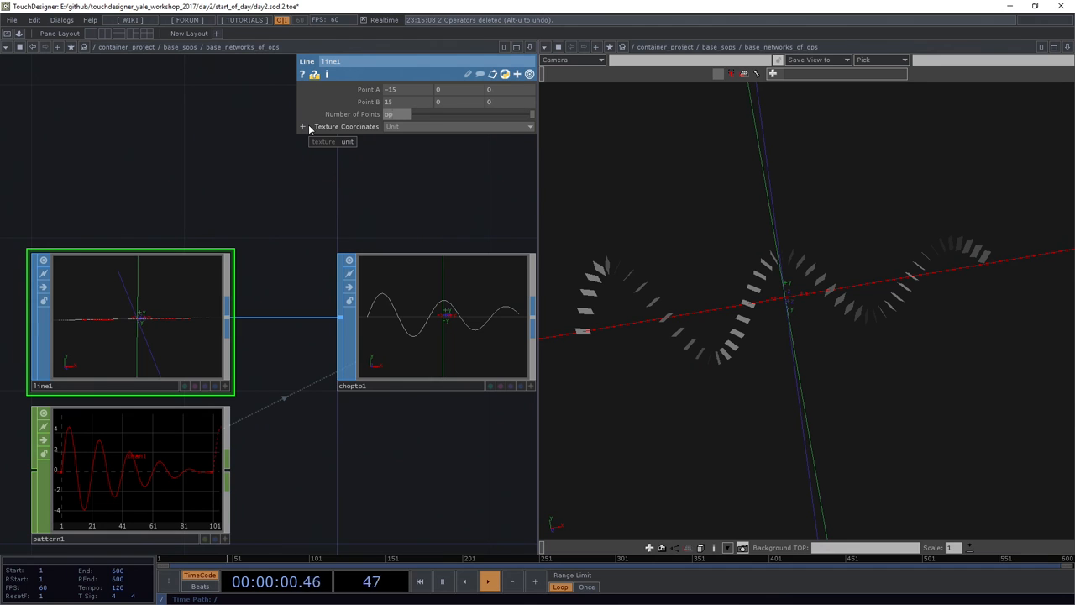
type("()")
key("Left")
type("patter")
type("n1")
key("Return")
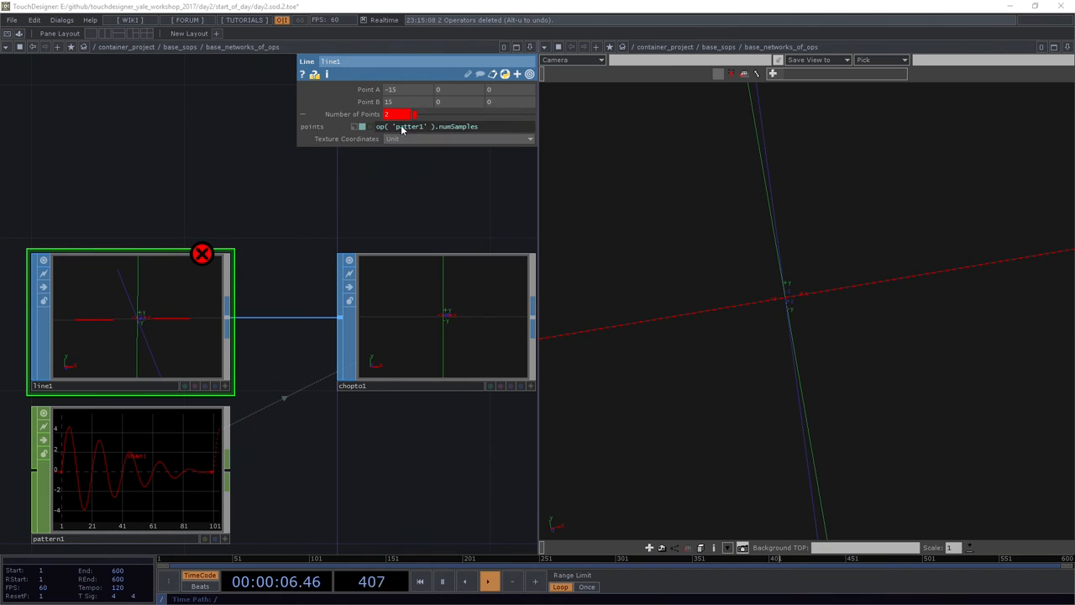
type("1")
key("Return")
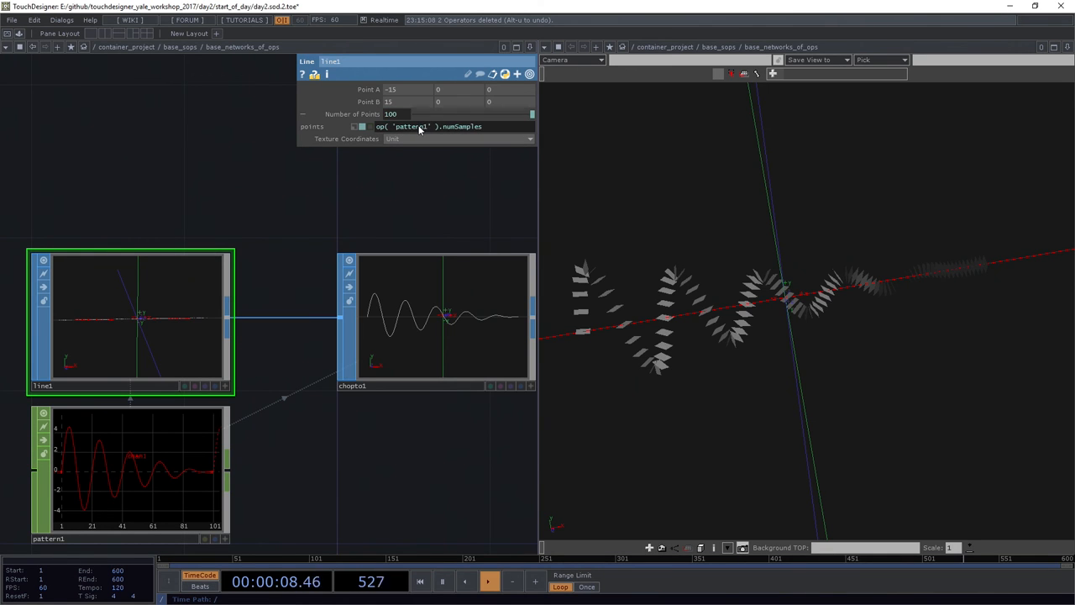
key("h")
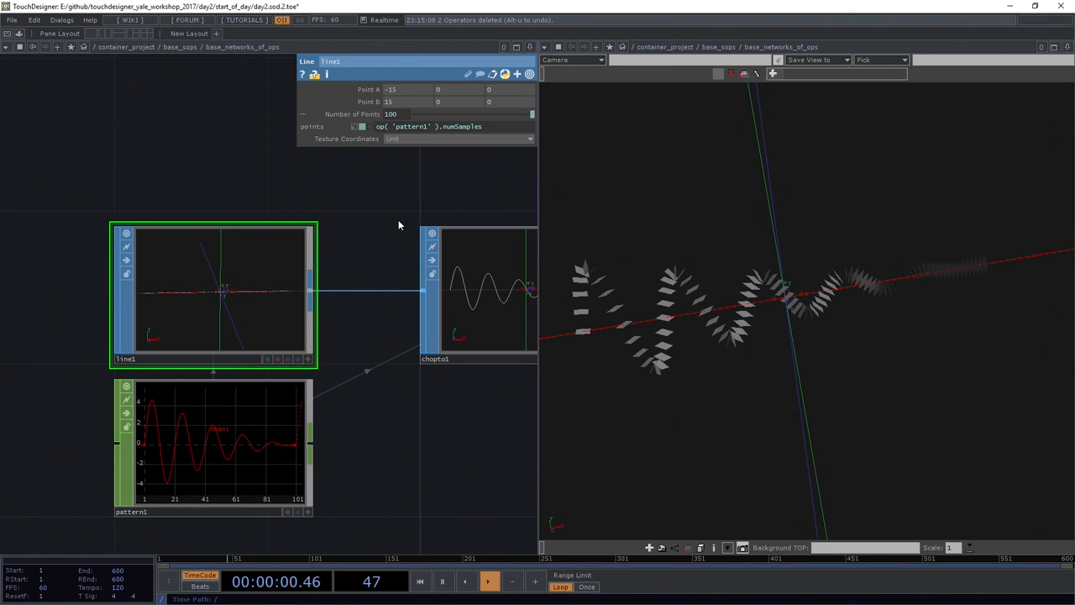
scroll(358, 389, "up", 2)
mouse_move(811, 334)
left_mouse_down()
mouse_move(782, 345)
mouse_move(796, 345)
left_mouse_up()
- Set pattern1's Length to 50, then 200, and inspect the denser decaying-wave sweep
left_click(174, 456)
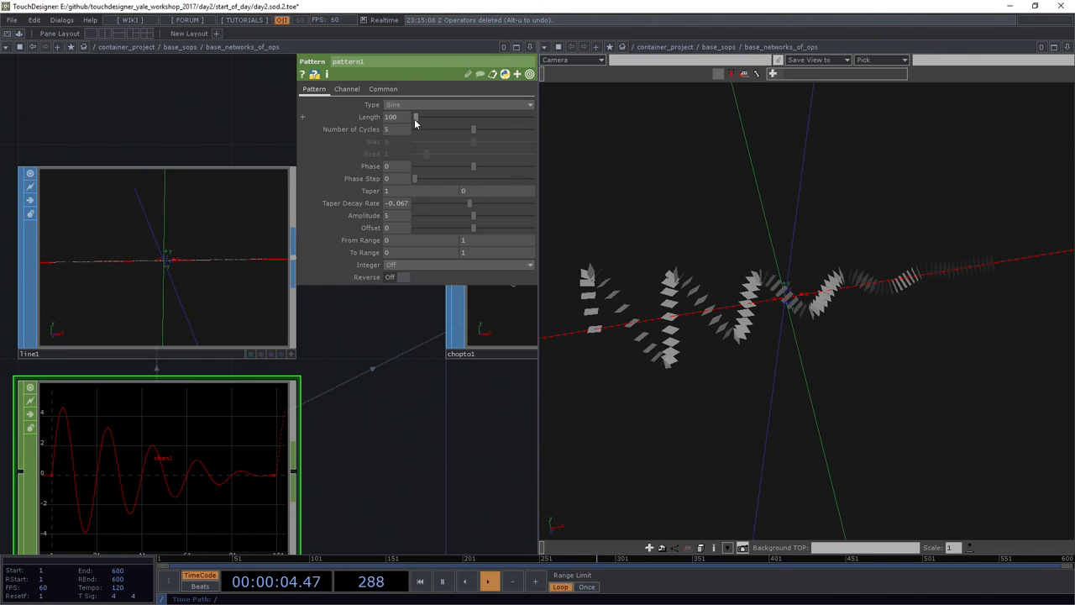
type("50")
key("Return")
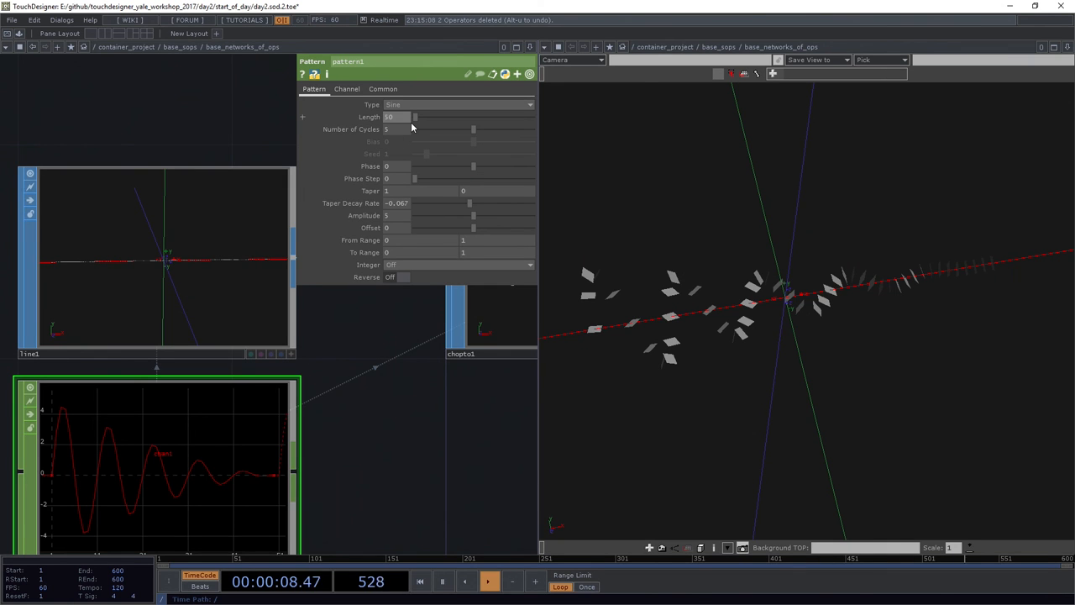
type("200")
key("Return")
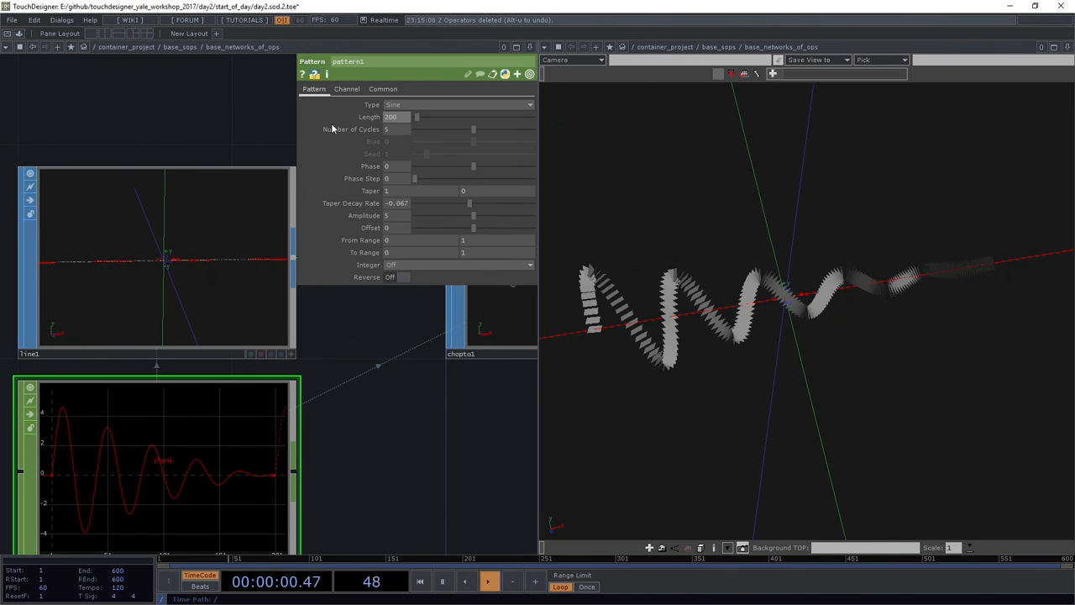
mouse_move(676, 360)
left_mouse_down()
mouse_move(977, 336)
mouse_move(829, 355)
mouse_move(672, 336)
mouse_move(856, 352)
mouse_move(849, 337)
mouse_move(877, 303)
mouse_move(867, 310)
mouse_move(896, 300)
mouse_move(871, 343)
mouse_move(852, 350)
mouse_move(904, 347)
mouse_move(823, 336)
left_mouse_up()
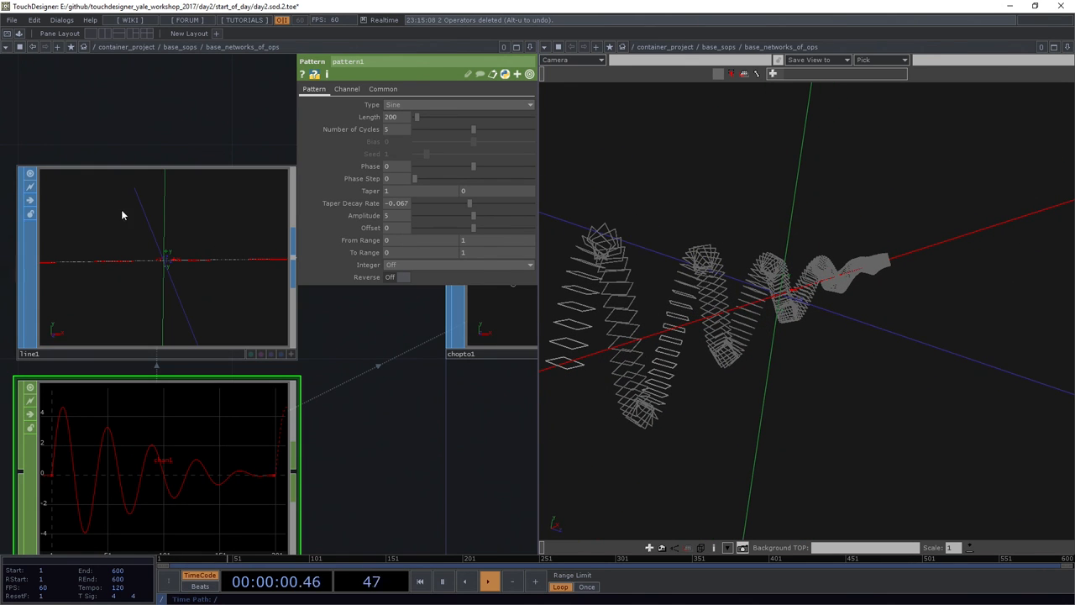
mouse_move(618, 354)
left_mouse_down()
mouse_move(655, 348)
mouse_move(588, 320)
mouse_move(845, 336)
mouse_move(917, 378)
mouse_move(853, 387)
mouse_move(824, 366)
left_mouse_up()
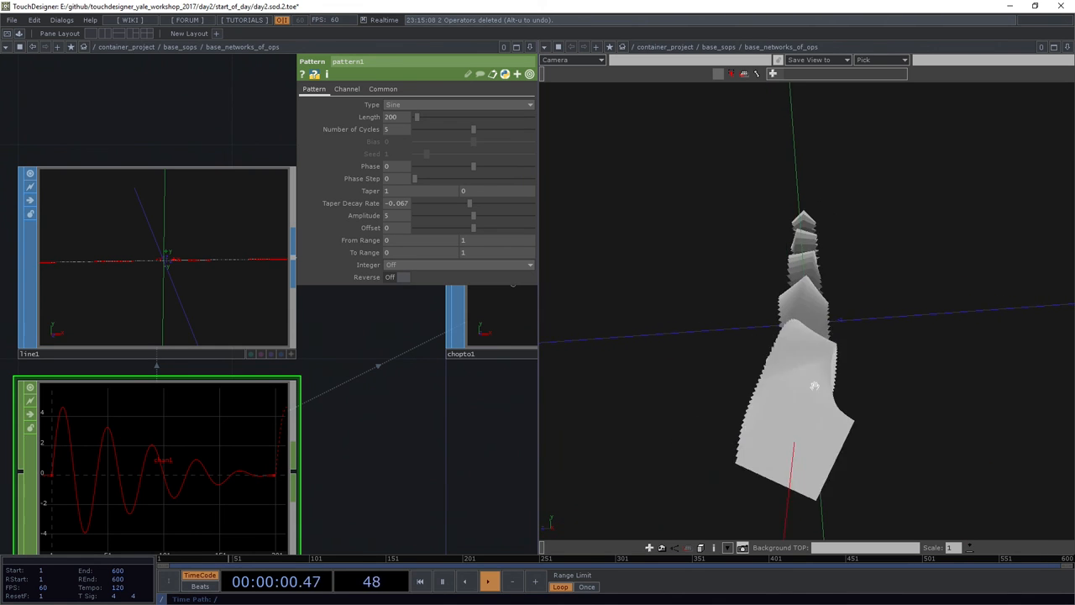
left_click_drag(805, 374, 778, 408)
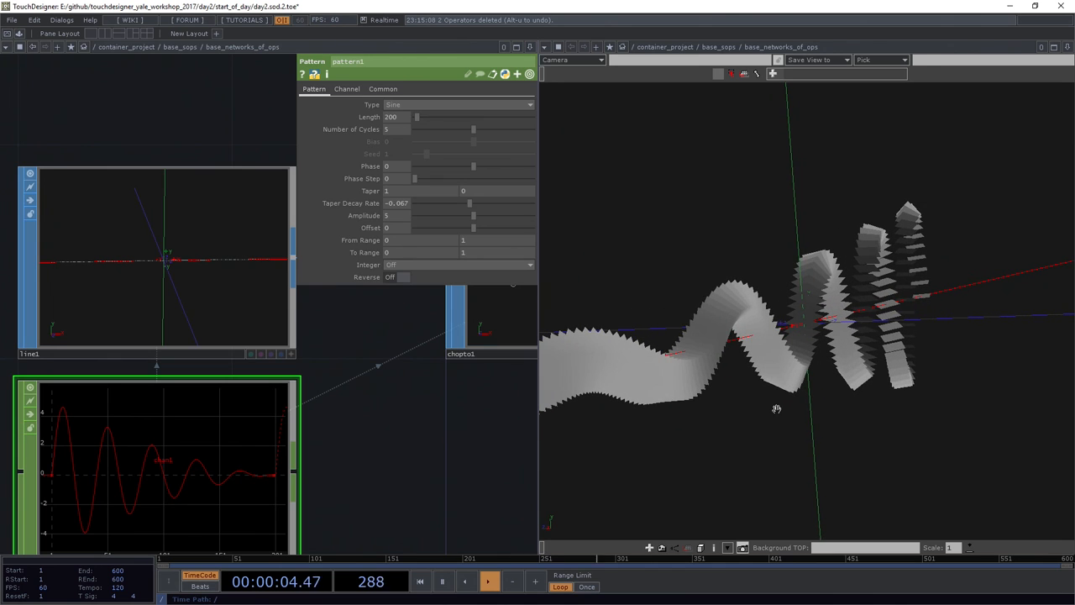
scroll(182, 379, "down", 3)
- Give sweep1 Scale 1.27, Twist 51 and Roll 259, knotting the sections into a cluster
left_click_drag(160, 434, 103, 396)
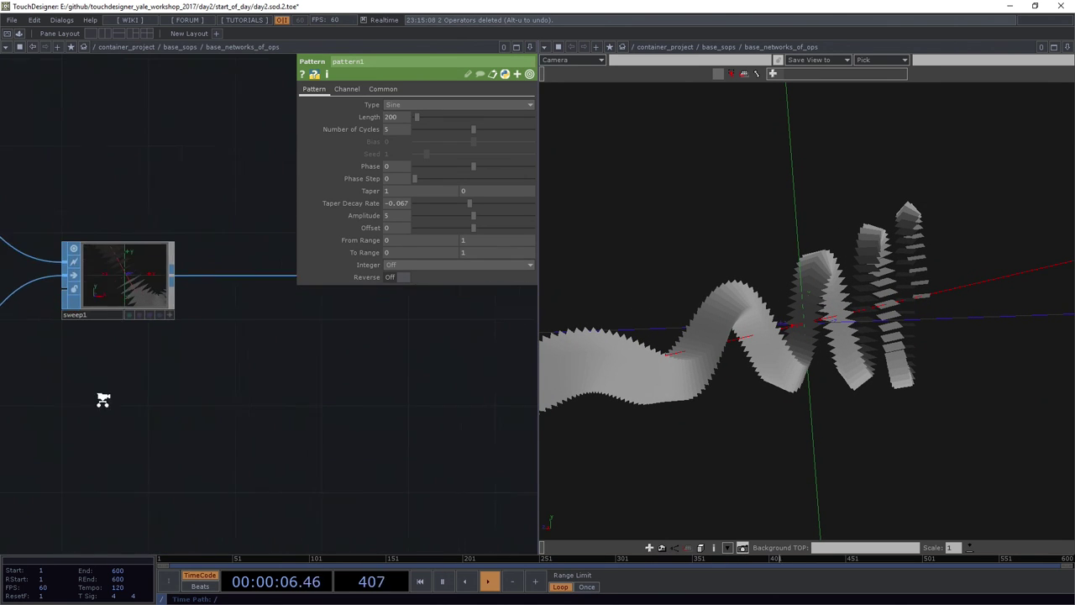
scroll(108, 381, "up", 3)
scroll(108, 380, "up", 2)
scroll(192, 392, "up", 2)
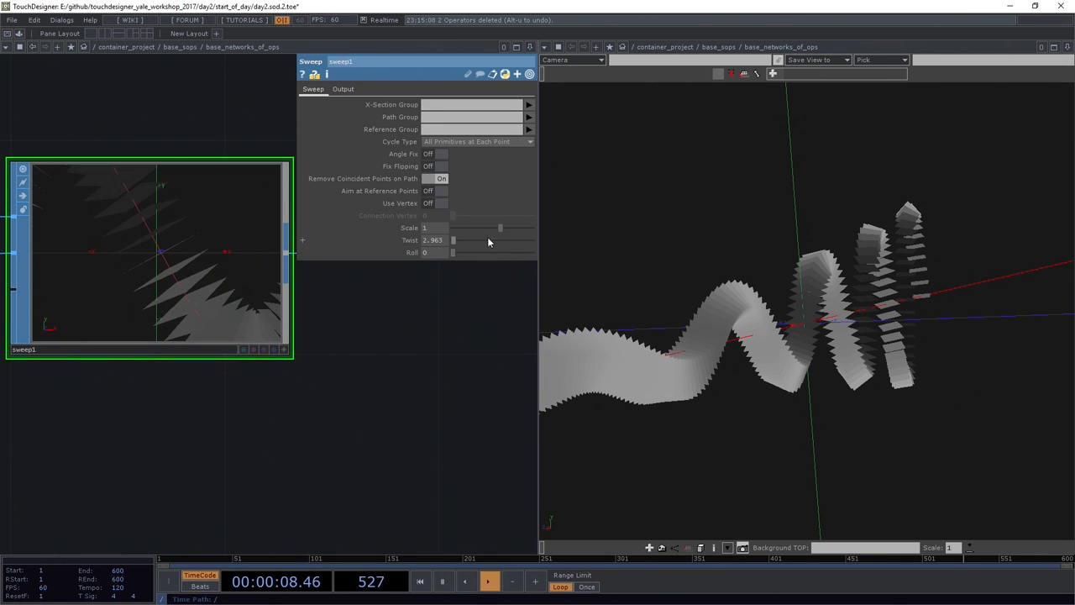
mouse_move(500, 228)
left_mouse_down()
mouse_move(456, 253)
mouse_move(516, 251)
mouse_move(480, 252)
left_mouse_up()
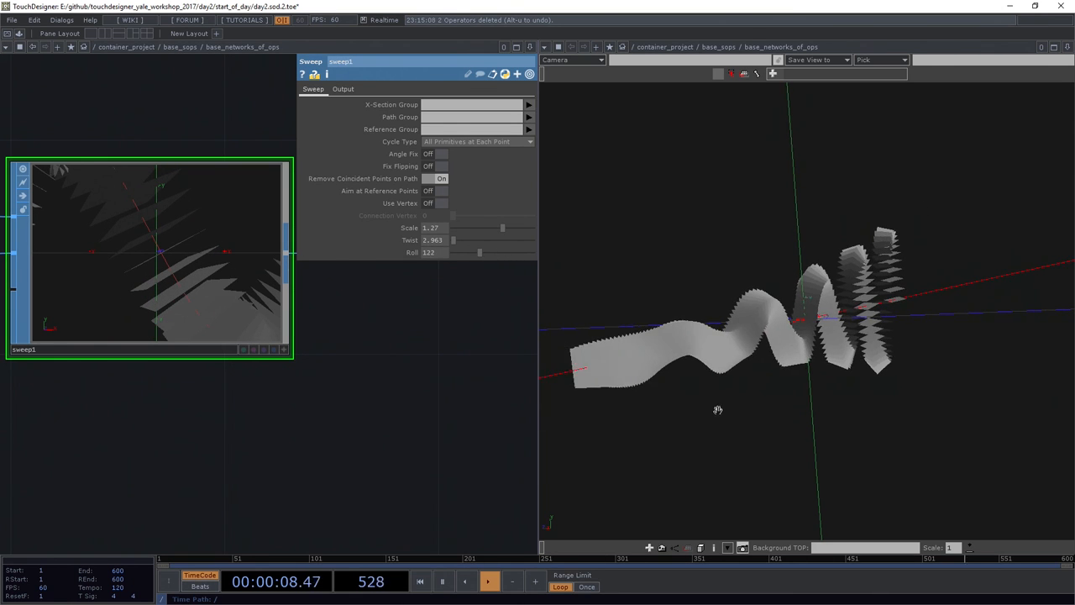
left_click_drag(719, 409, 761, 425)
left_click_drag(460, 243, 513, 254)
mouse_move(925, 378)
left_mouse_down()
mouse_move(1000, 389)
mouse_move(668, 395)
left_mouse_up()
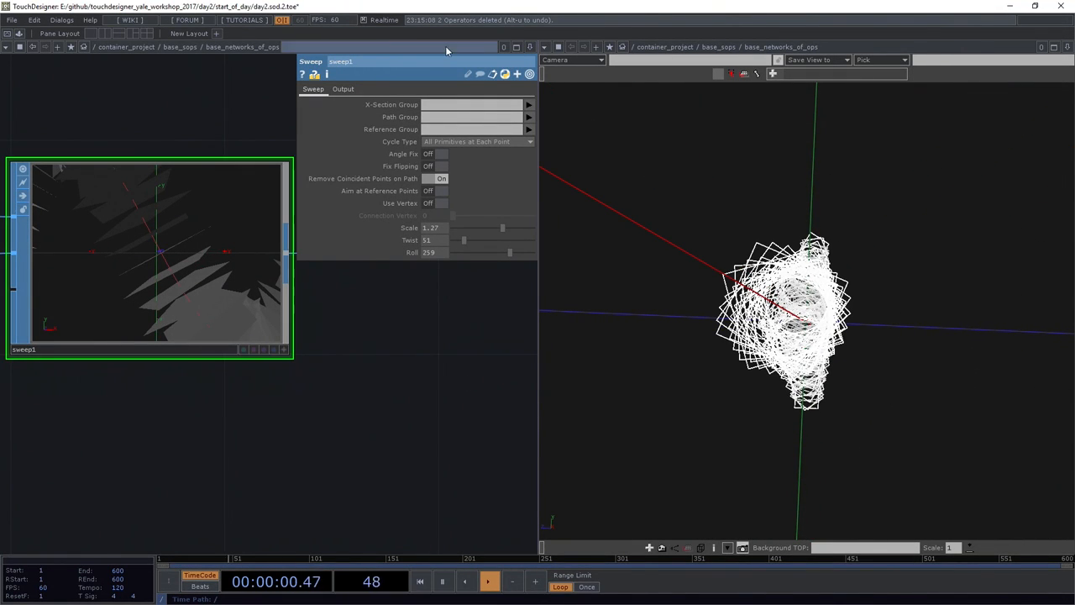
- Set sweep1's Skin Output to On for a continuous solid surface, then home the network view
left_click(343, 89)
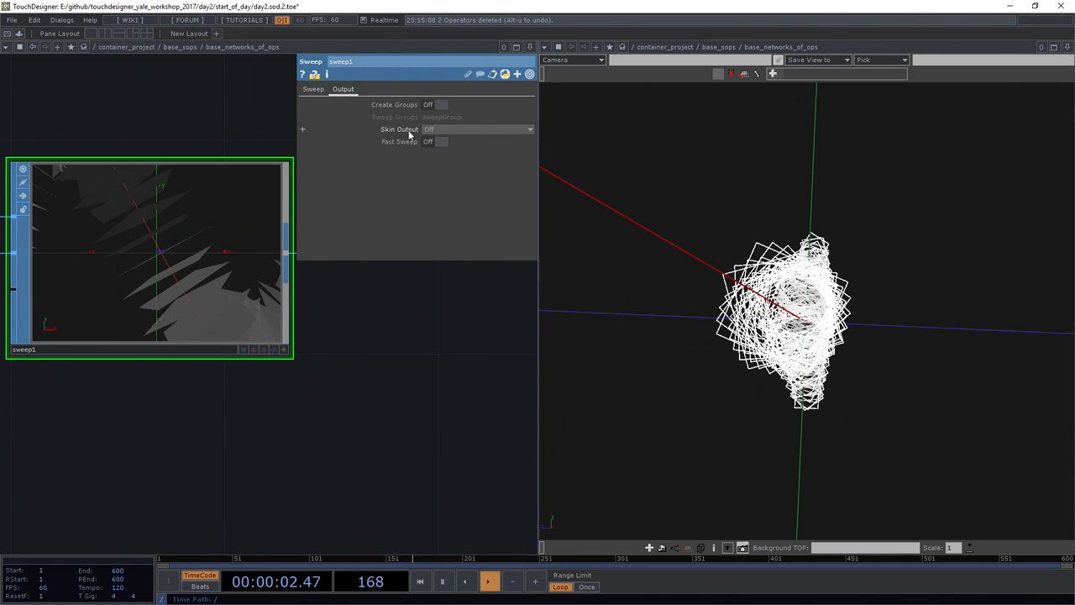
left_click(435, 130)
left_click(441, 151)
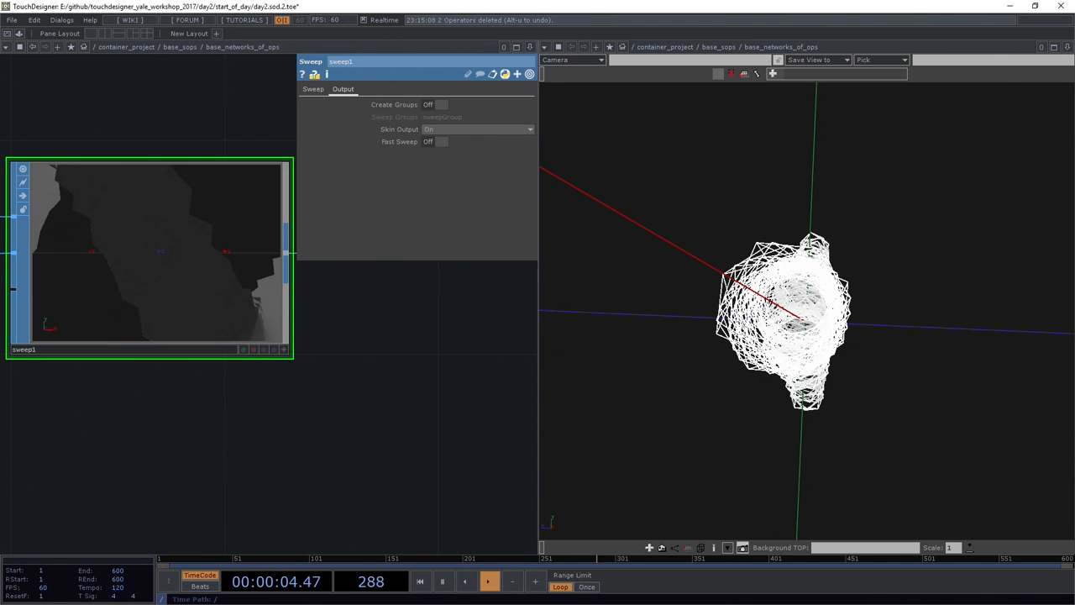
scroll(810, 325, "up", 3)
mouse_move(810, 325)
left_mouse_down()
mouse_move(570, 304)
mouse_move(799, 311)
mouse_move(812, 325)
left_mouse_up()
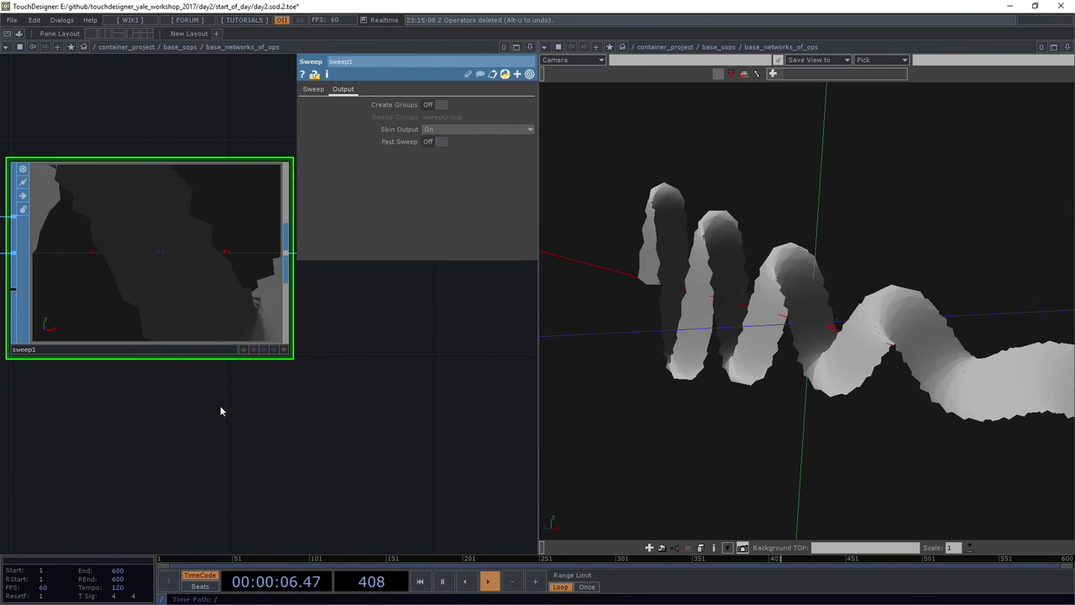
key("h")
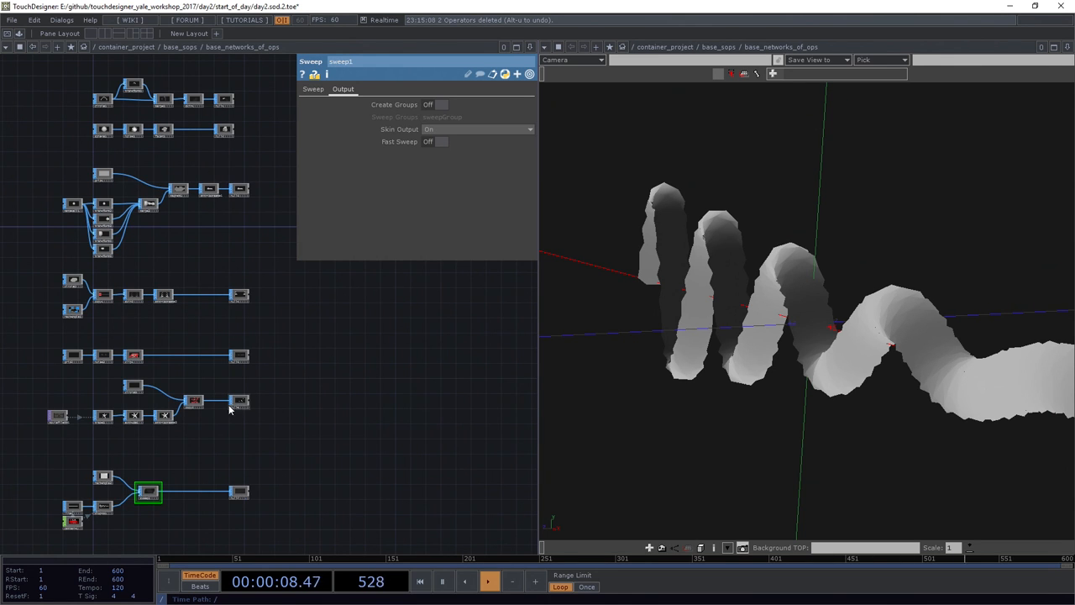
- Close the 3D viewer pane so the network editor fills the full width
left_click(1061, 37)
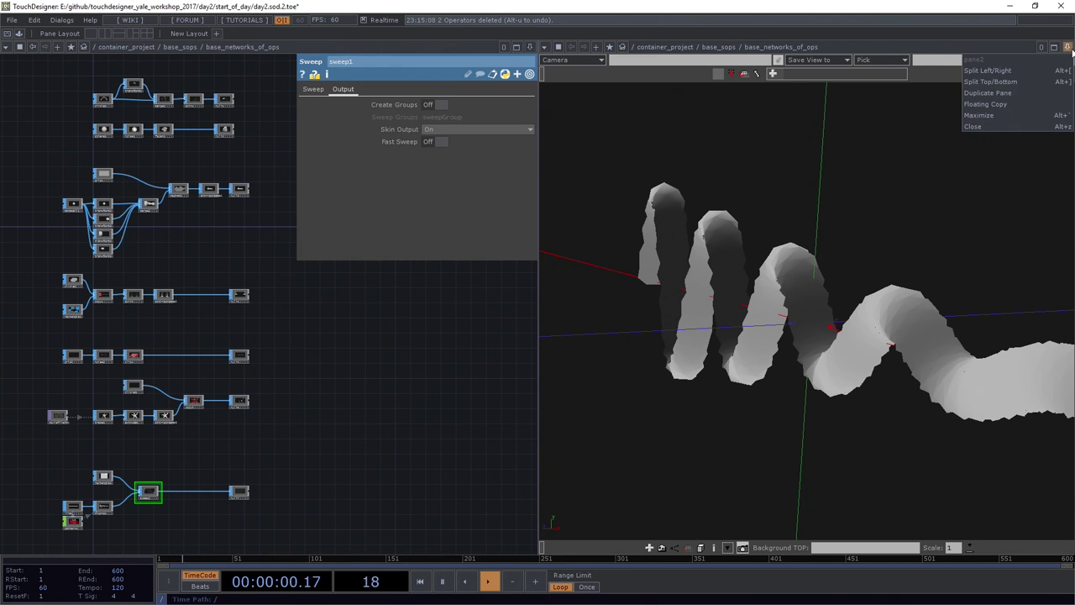
left_click(1023, 128)
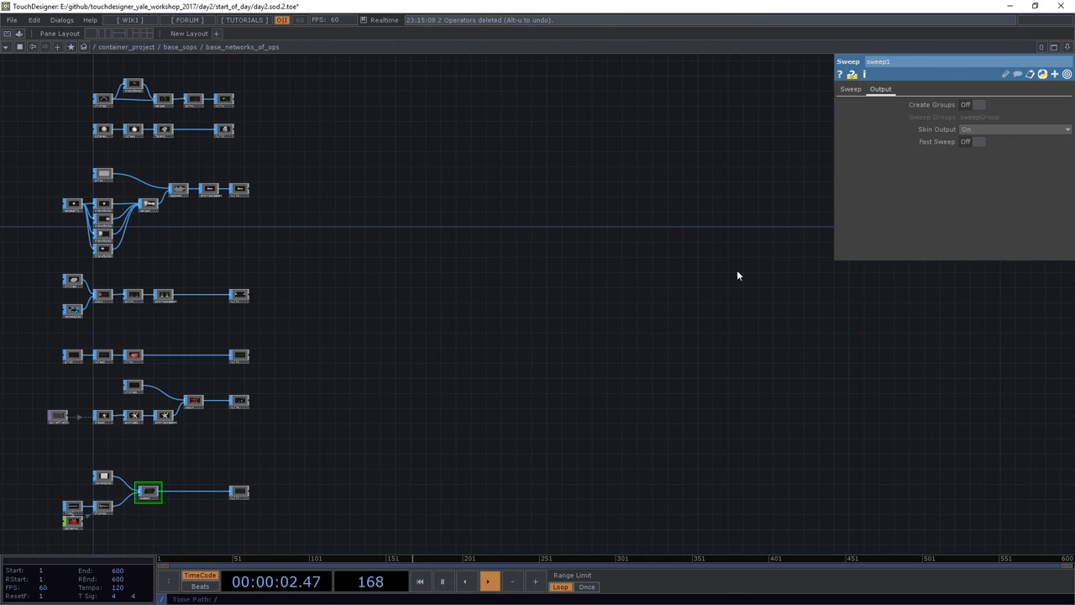